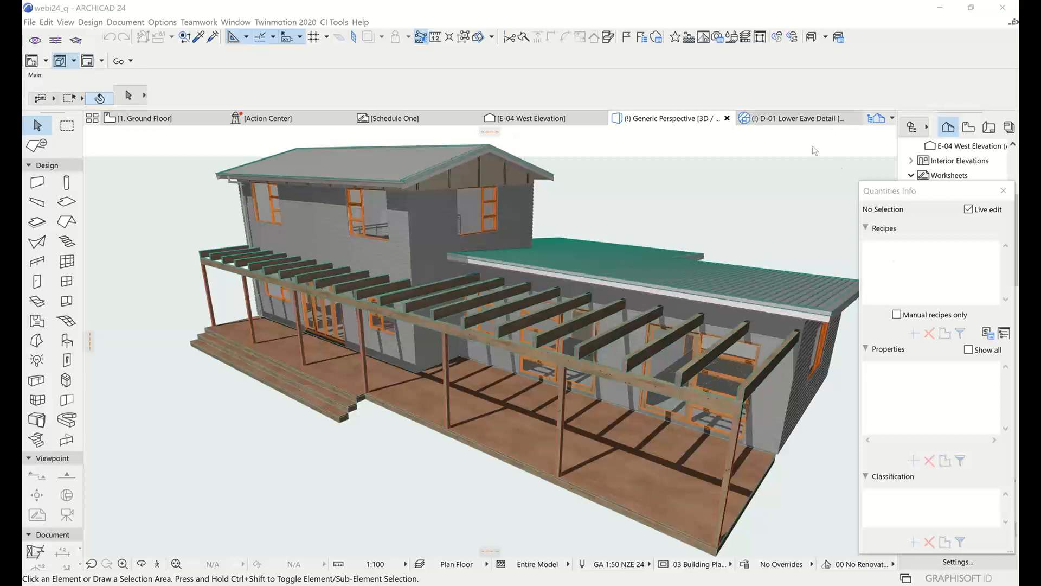
Close the Quantities Info palette to clear the 3D view
{"action": "left_click", "coordinate": [509, 6]}
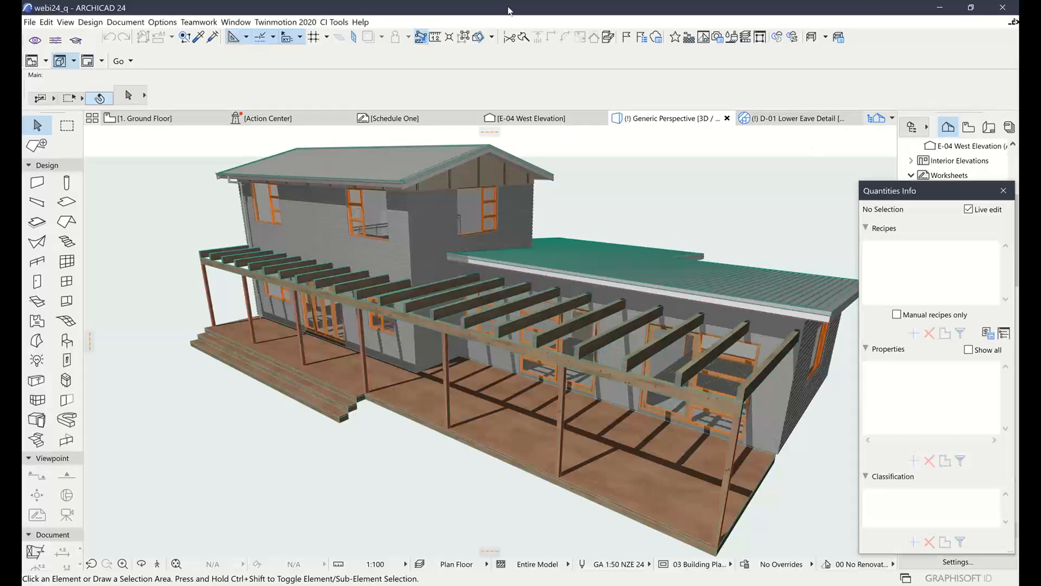
{"action": "left_click", "coordinate": [639, 167]}
{"action": "left_click_drag", "start_coordinate": [938, 193], "coordinate": [855, 161]}
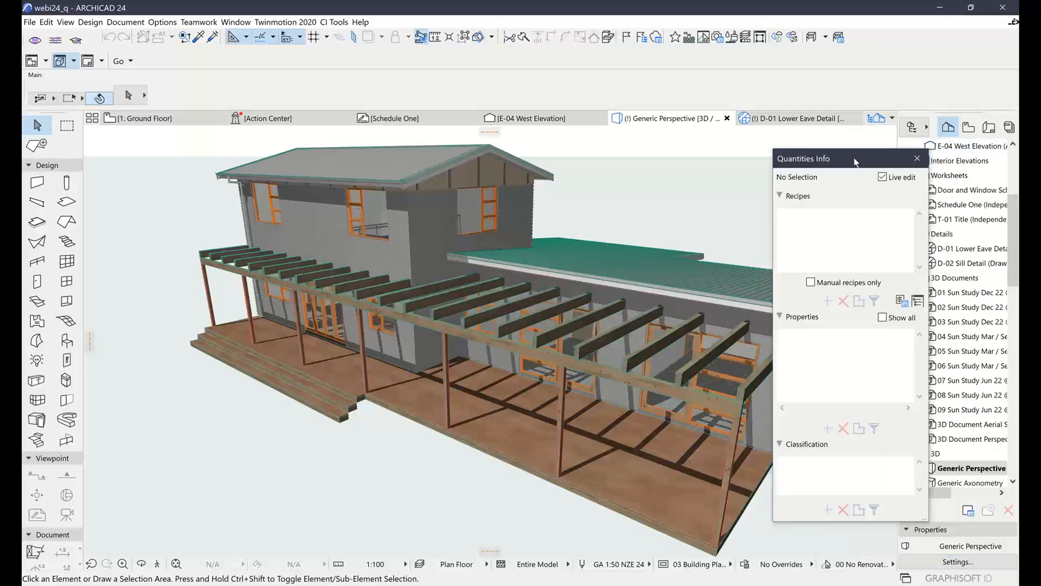
{"action": "left_click", "coordinate": [917, 159]}
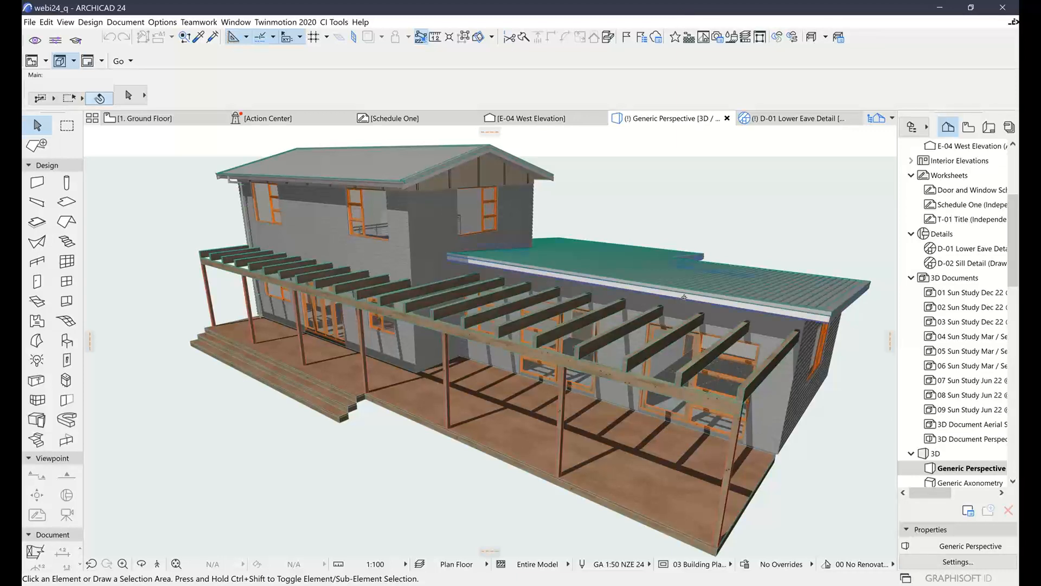
{"action": "middle_click_drag", "start_coordinate": [562, 276], "coordinate": [556, 284], "text": "shift"}
{"action": "middle_click_drag", "start_coordinate": [680, 299], "coordinate": [622, 297], "text": "shift"}
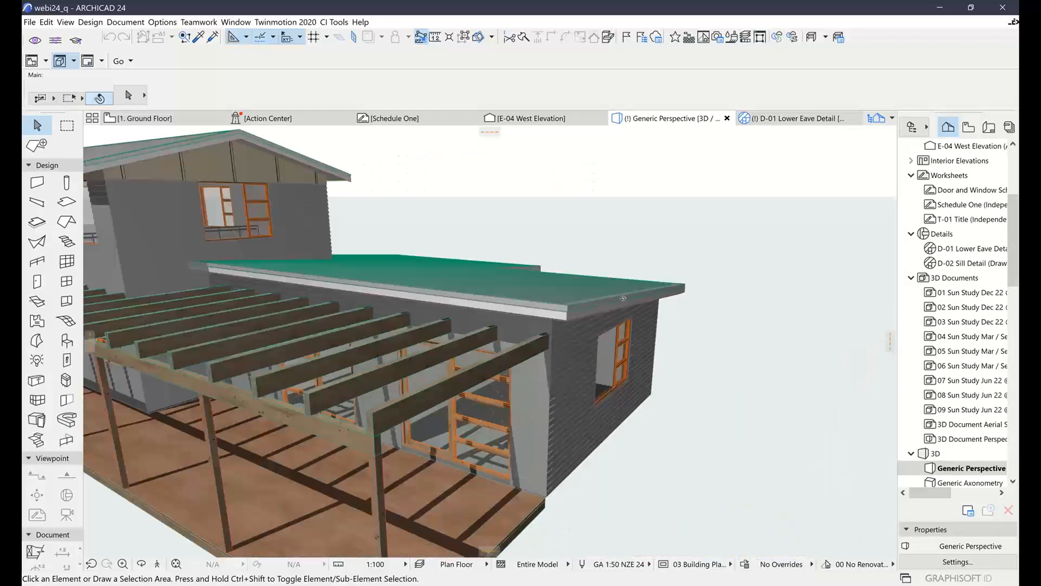
{"action": "middle_click_drag", "start_coordinate": [693, 301], "coordinate": [560, 297], "text": "shift"}
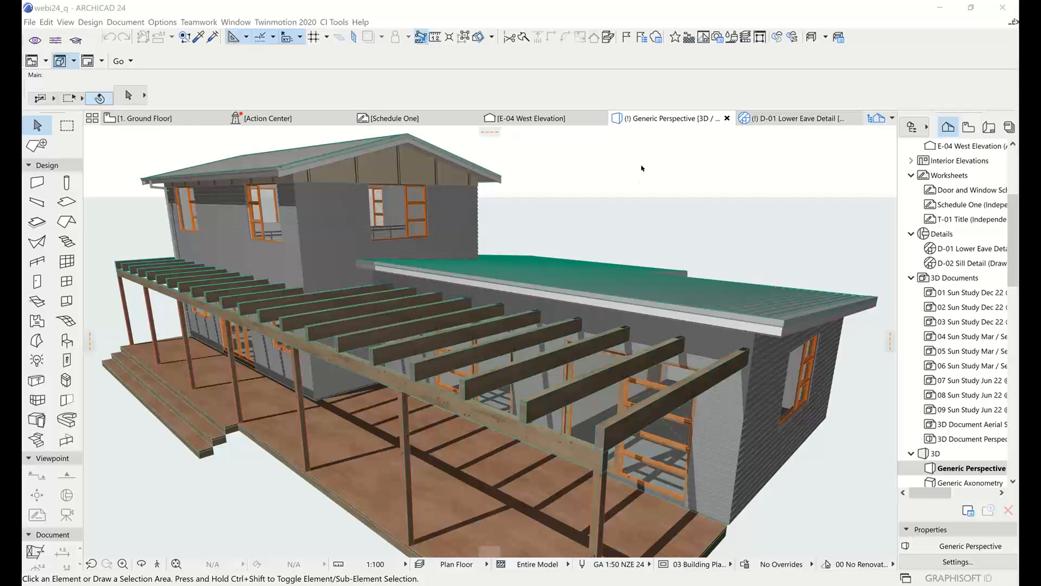
Open the All Openings Schedule from the project's element schedules
{"action": "left_click", "coordinate": [1015, 271]}
{"action": "left_click_drag", "start_coordinate": [1015, 271], "coordinate": [1015, 357]}
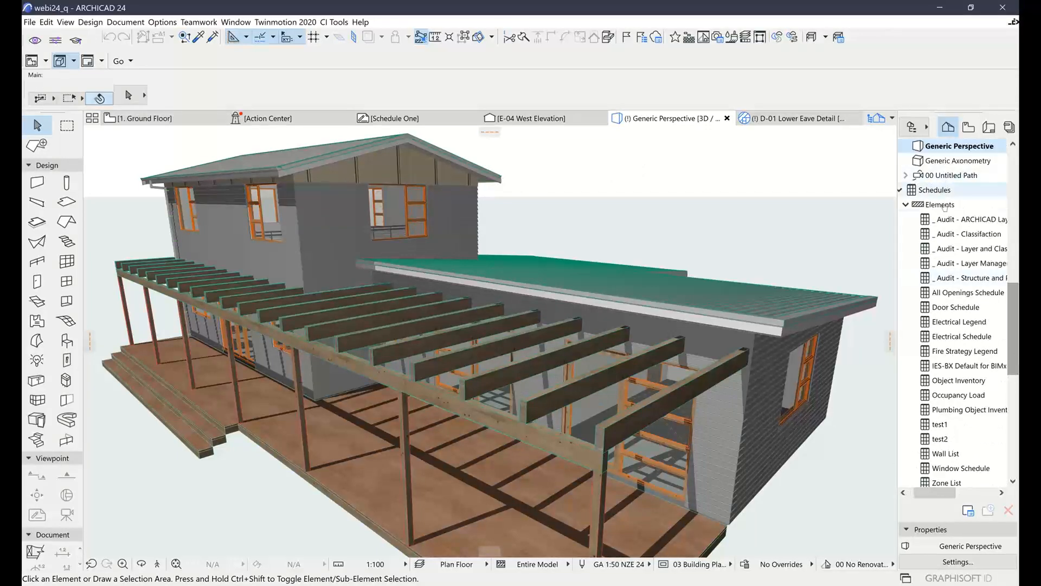
{"action": "left_click", "coordinate": [949, 295]}
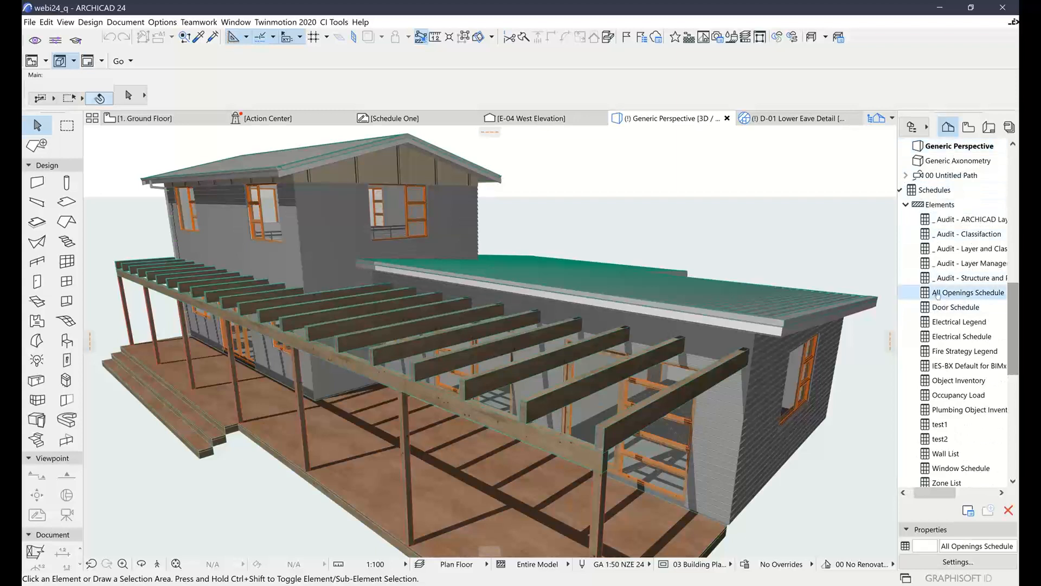
{"action": "double_click", "coordinate": [958, 293]}
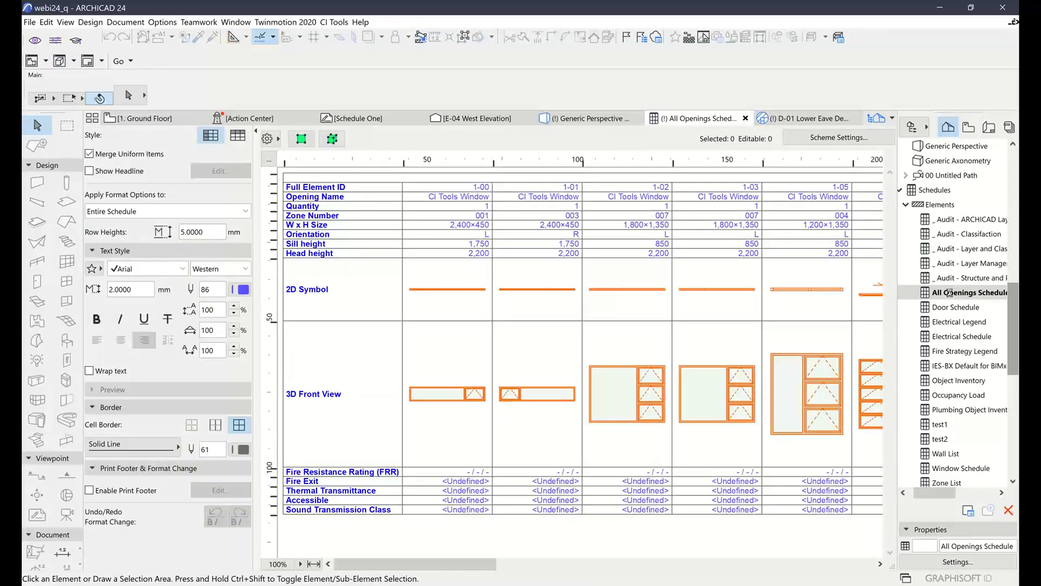
Create a new element schedule scheme named WallCovering in the scheme settings
{"action": "left_click", "coordinate": [850, 140]}
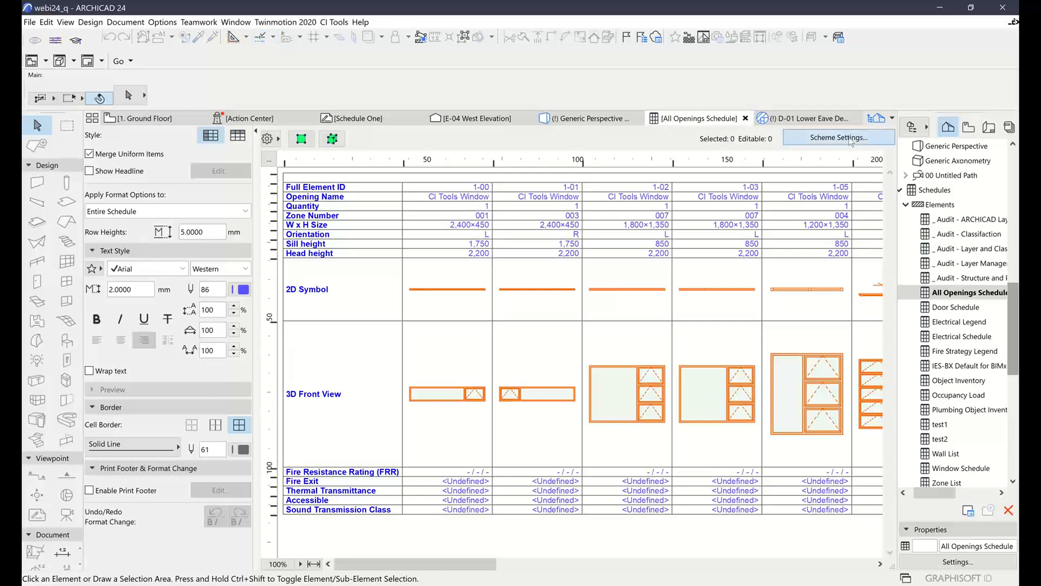
{"action": "left_click_drag", "start_coordinate": [855, 10], "coordinate": [652, 18]}
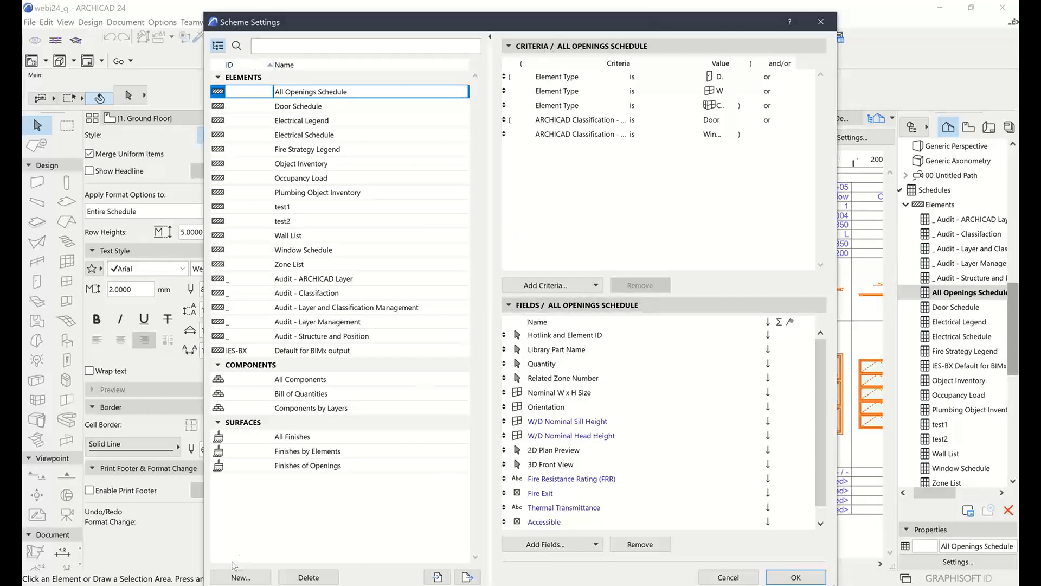
{"action": "left_click", "coordinate": [241, 577]}
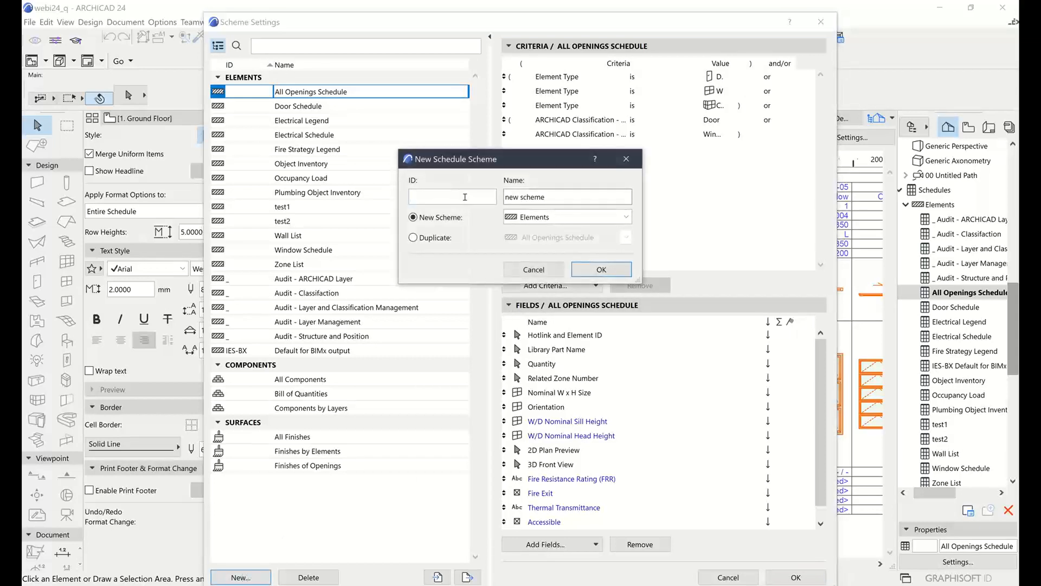
{"action": "left_click_drag", "start_coordinate": [562, 197], "coordinate": [503, 198]}
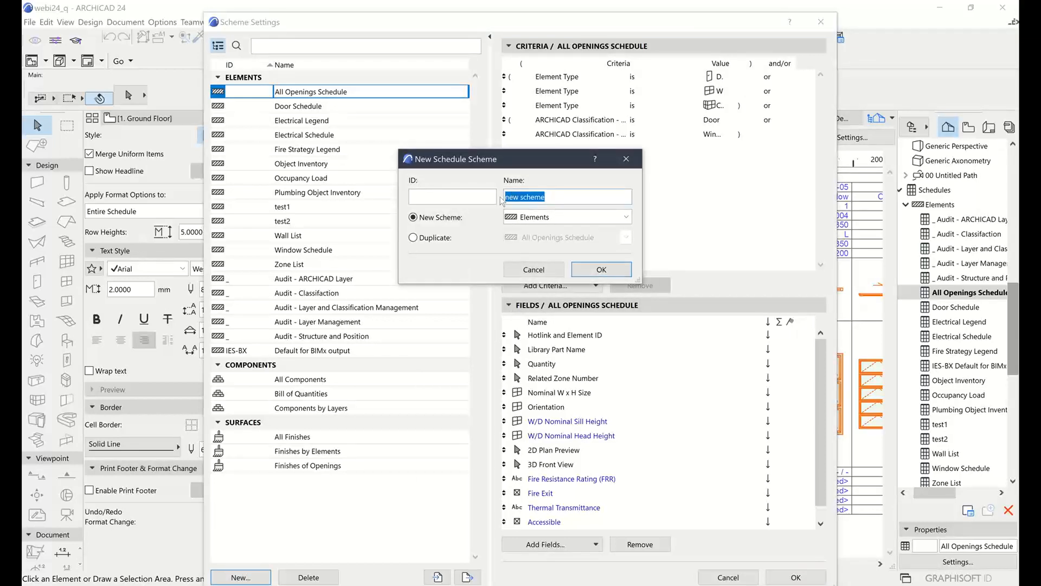
{"action": "type", "text": "WallCovering"}
{"action": "left_click", "coordinate": [608, 269]}
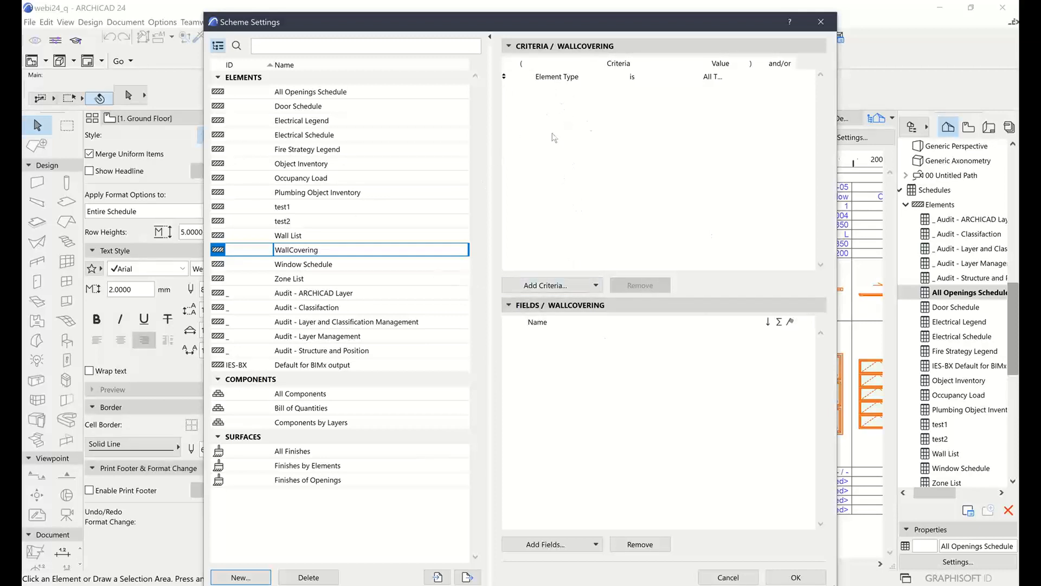
Set the WallCovering scheme's Element Type criterion to Wall Covering
{"action": "left_click", "coordinate": [658, 123]}
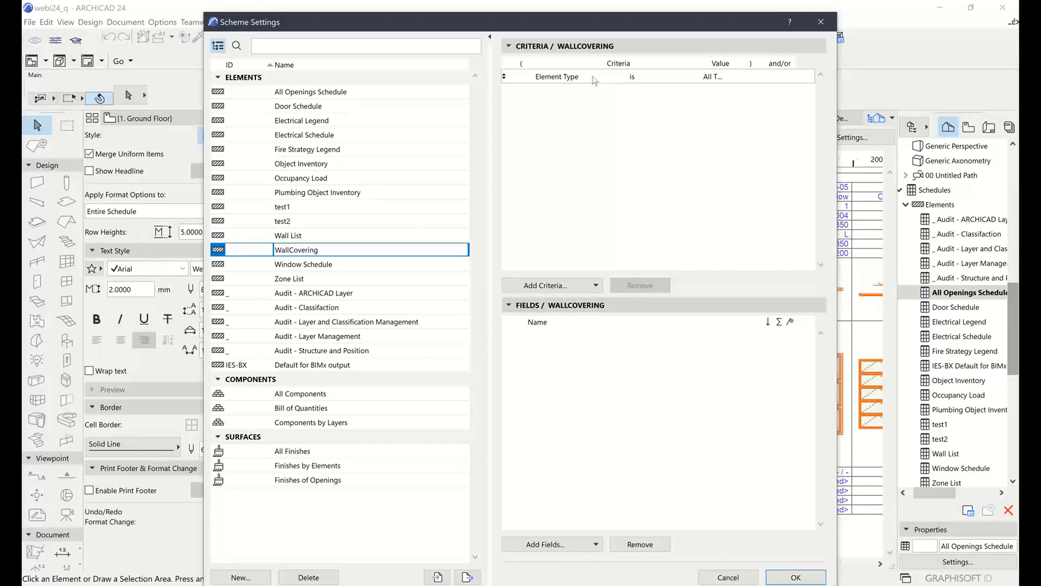
{"action": "left_click", "coordinate": [662, 80]}
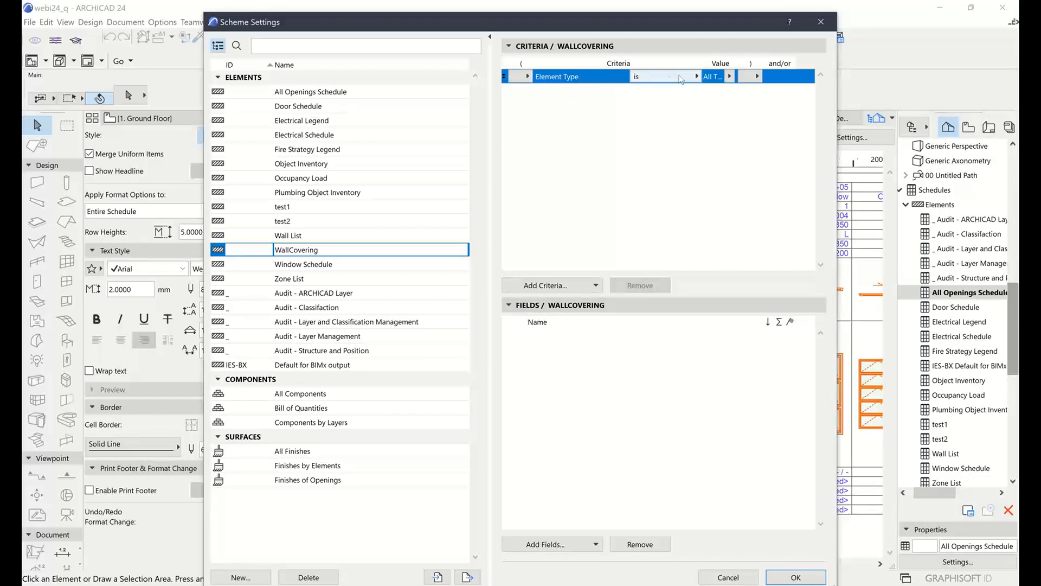
{"action": "left_click", "coordinate": [730, 76]}
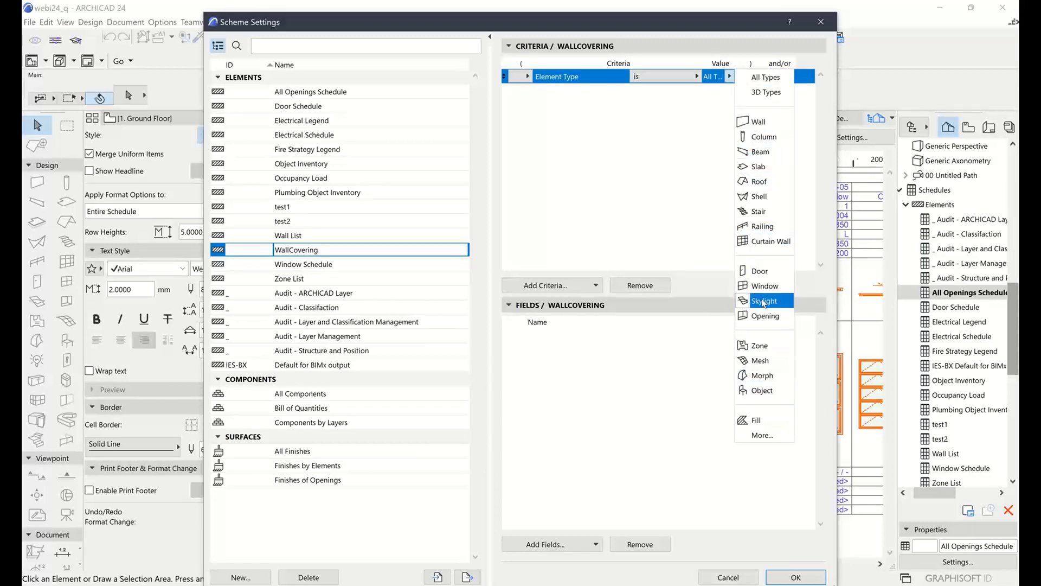
{"action": "left_click", "coordinate": [762, 436]}
{"action": "scroll", "coordinate": [770, 389], "scroll_direction": "down", "scroll_amount": 3}
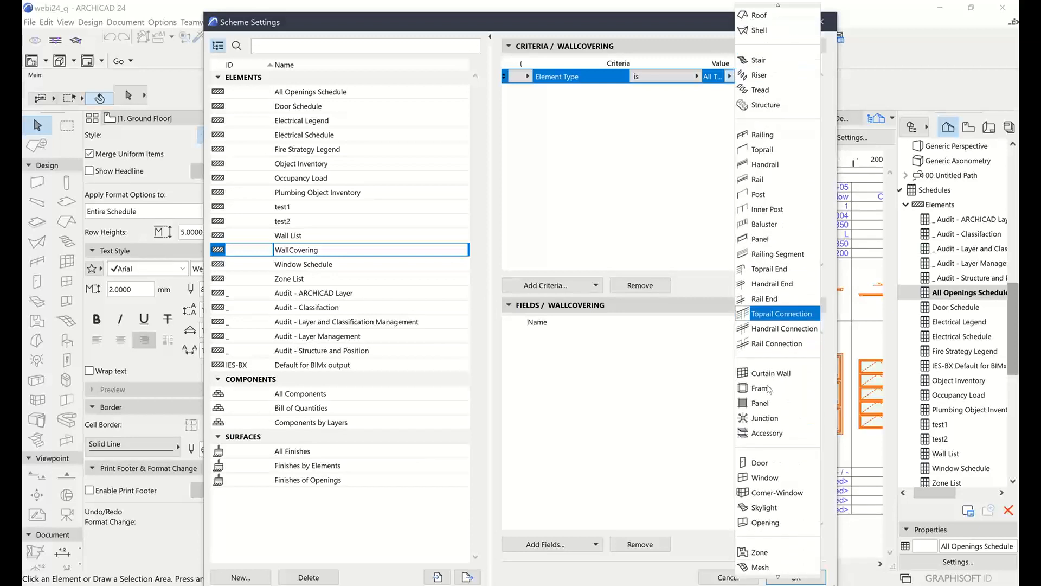
{"action": "scroll", "coordinate": [769, 389], "scroll_direction": "down", "scroll_amount": 10}
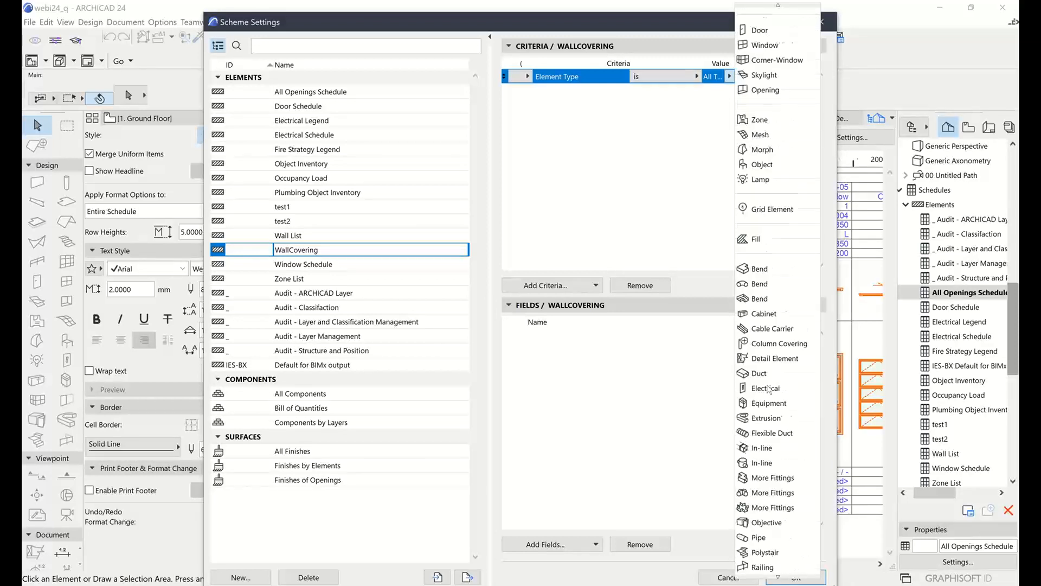
{"action": "scroll", "coordinate": [769, 389], "scroll_direction": "down", "scroll_amount": 5}
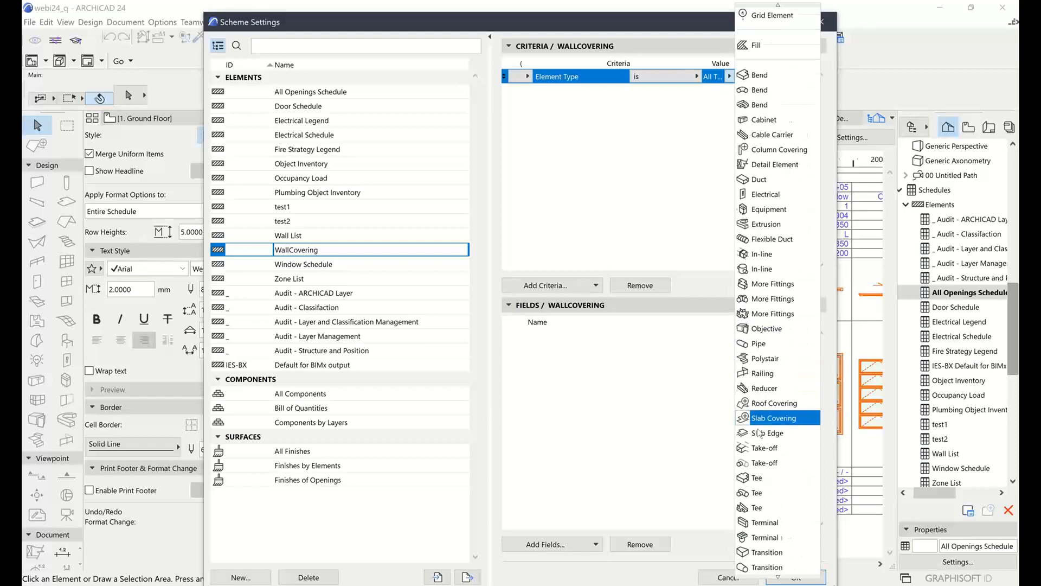
{"action": "scroll", "coordinate": [759, 432], "scroll_direction": "down", "scroll_amount": 1}
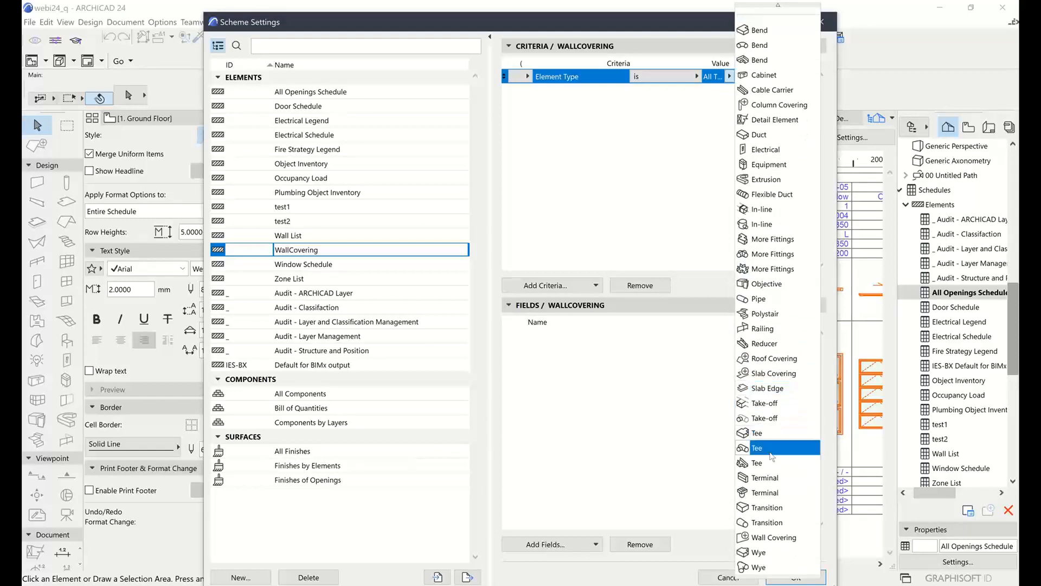
{"action": "left_click", "coordinate": [772, 537]}
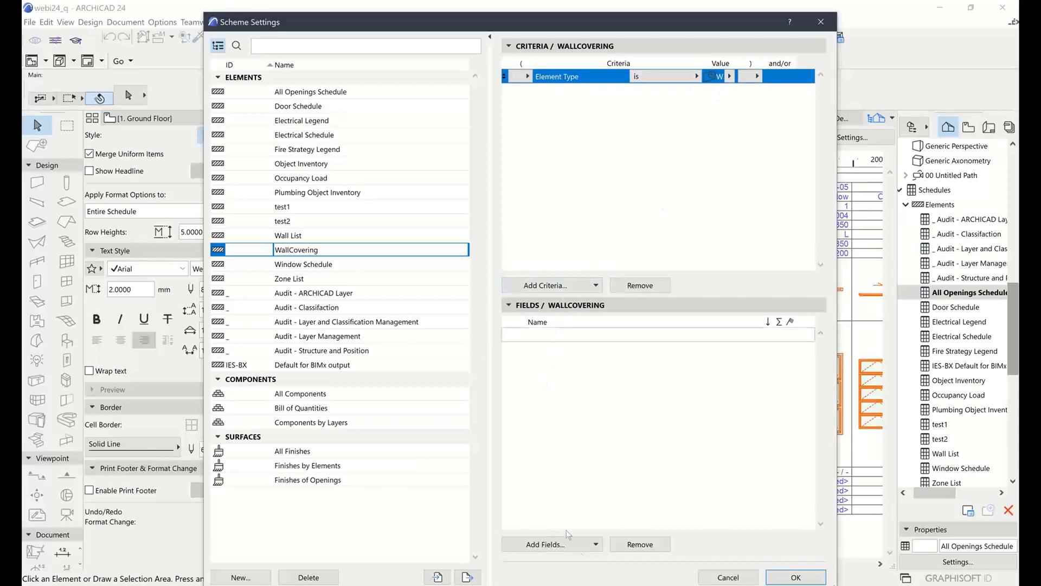
Add the Element ID and Area fields to the WallCovering scheme, and widen the resulting schedule's Element ID column to about 40 mm
{"action": "left_click", "coordinate": [542, 545]}
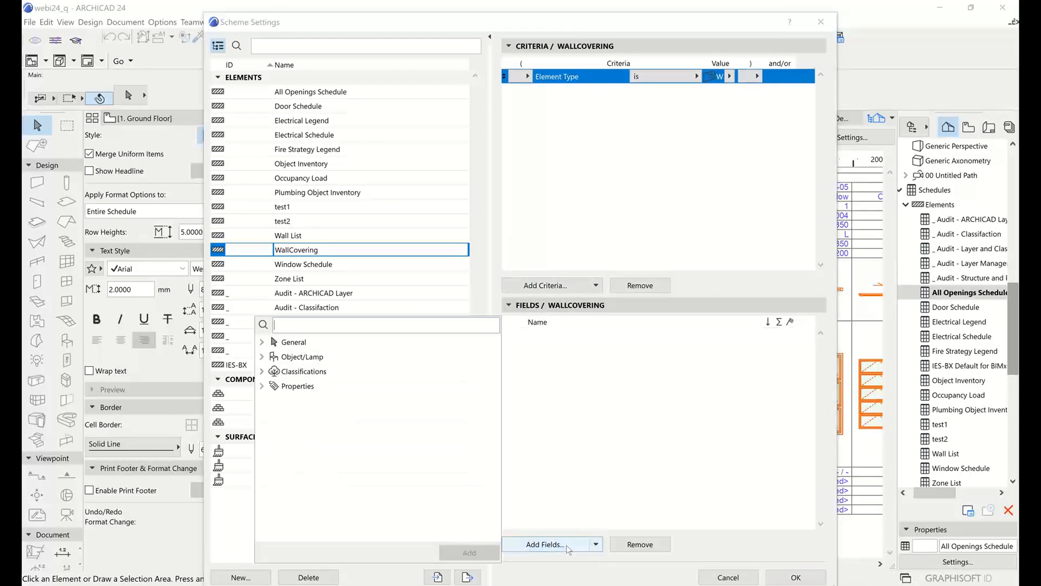
{"action": "left_click", "coordinate": [262, 343]}
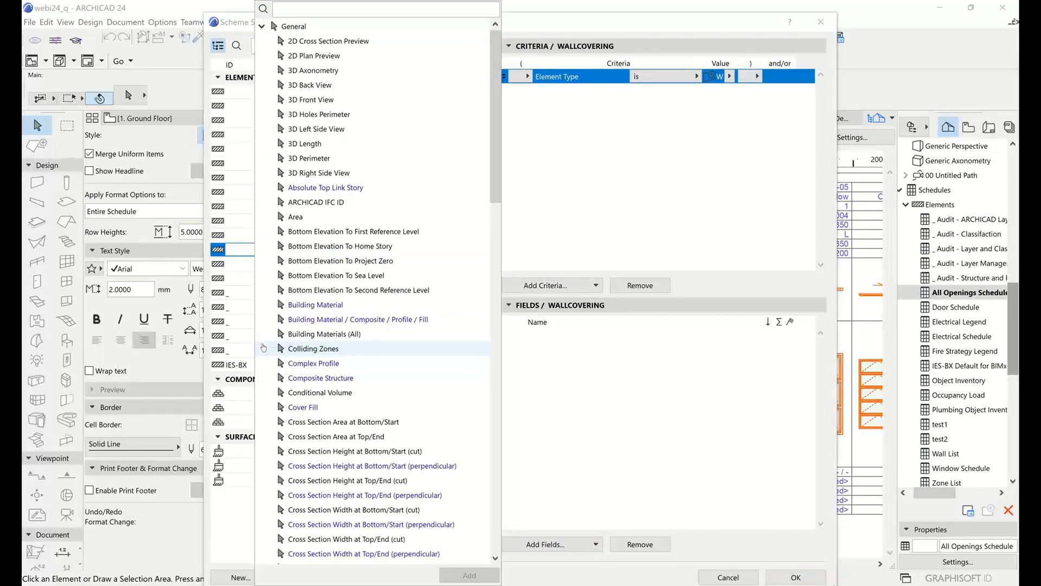
{"action": "scroll", "coordinate": [310, 253], "scroll_direction": "down", "scroll_amount": 11}
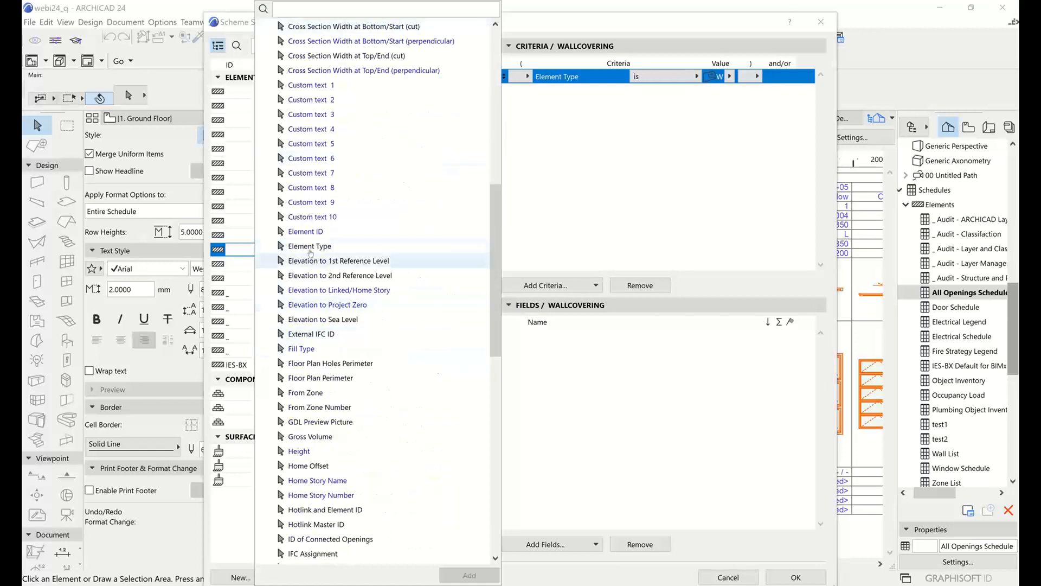
{"action": "left_click", "coordinate": [305, 232]}
{"action": "double_click", "coordinate": [305, 231]}
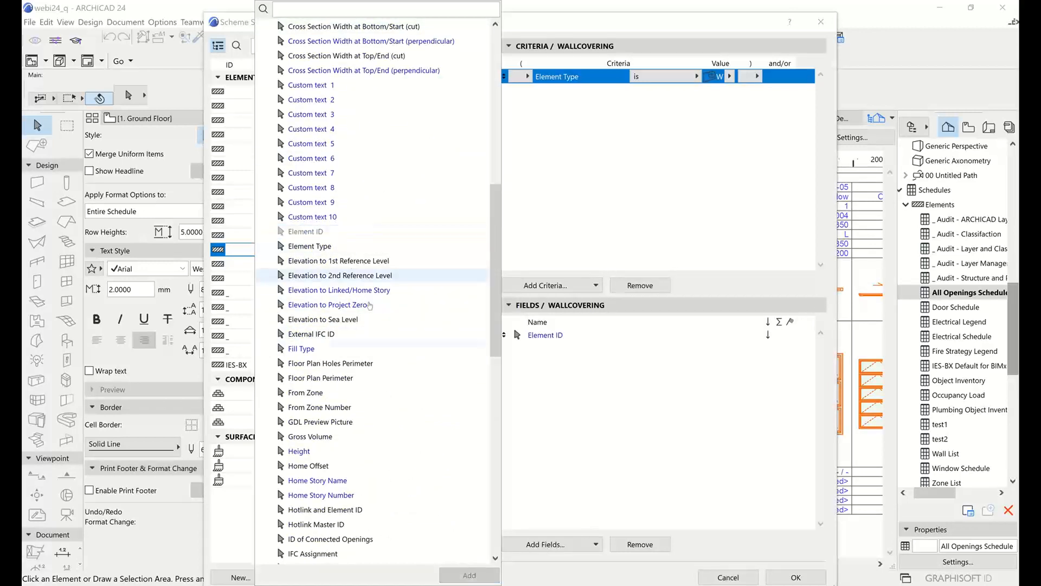
{"action": "scroll", "coordinate": [379, 390], "scroll_direction": "up", "scroll_amount": 9}
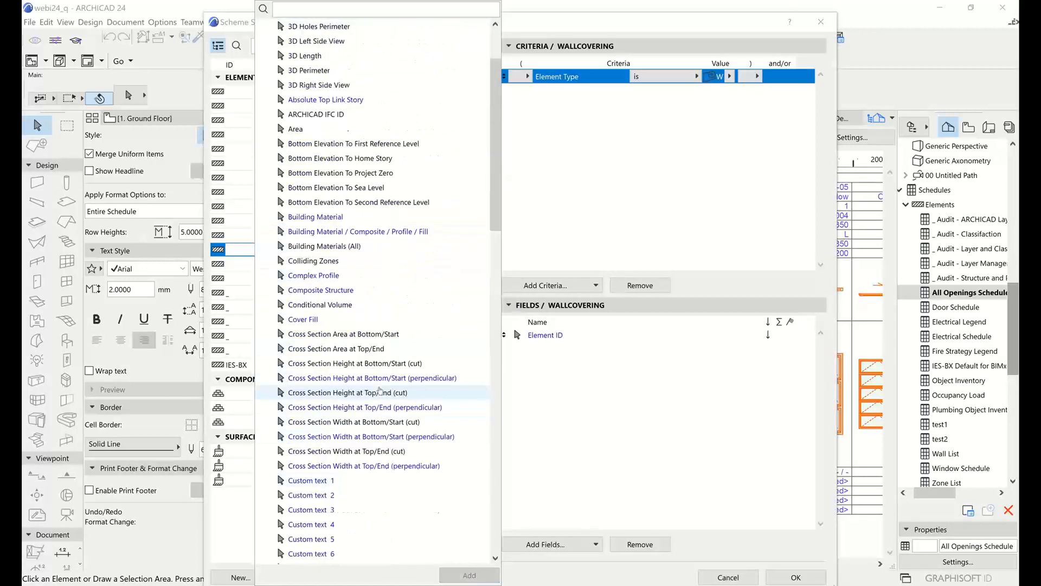
{"action": "scroll", "coordinate": [380, 390], "scroll_direction": "up", "scroll_amount": 1}
{"action": "double_click", "coordinate": [306, 173]}
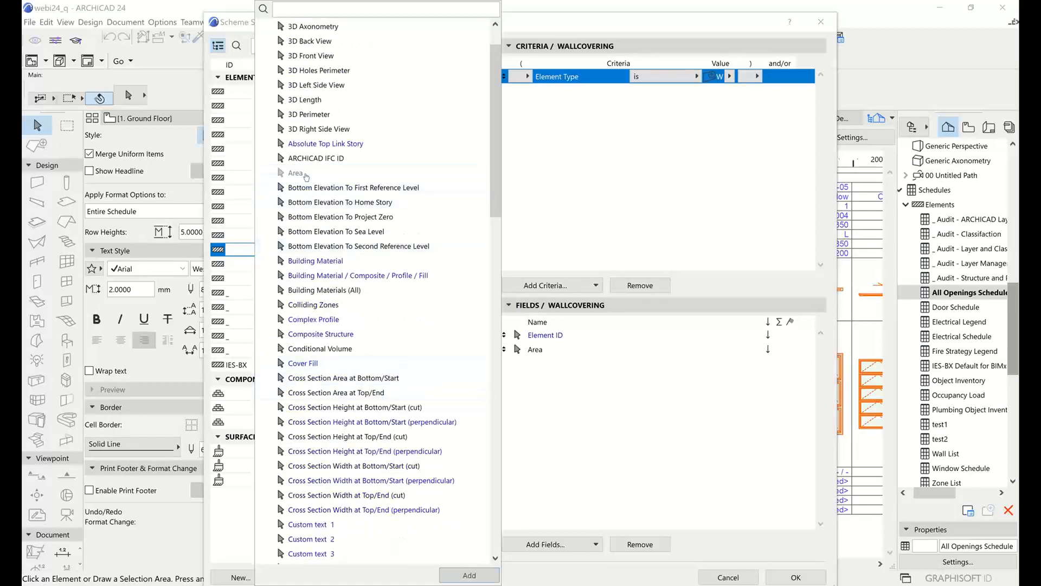
{"action": "left_click", "coordinate": [598, 448]}
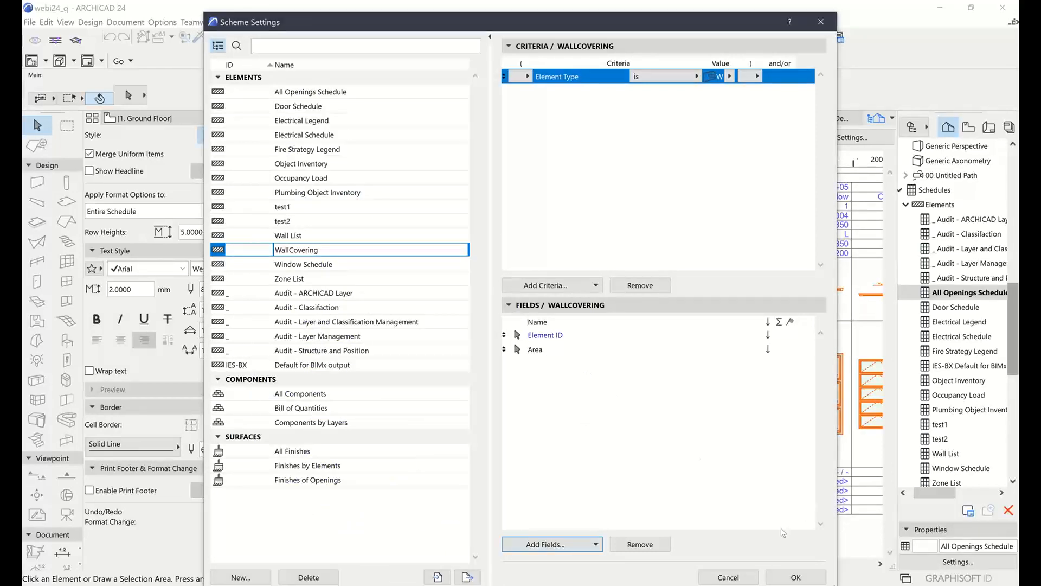
{"action": "left_click", "coordinate": [796, 577]}
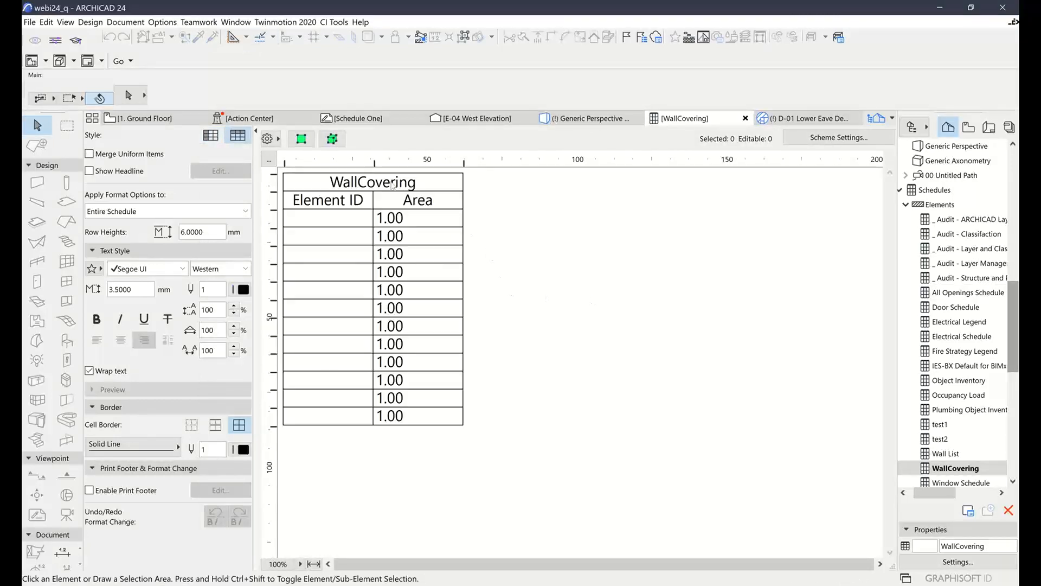
{"action": "left_click_drag", "start_coordinate": [378, 162], "coordinate": [404, 163]}
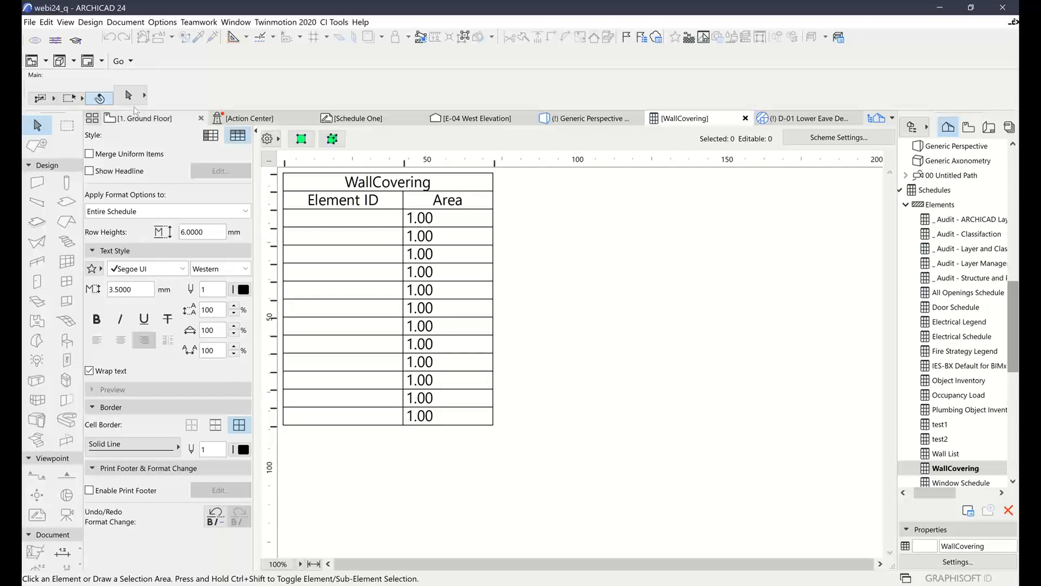
Open the 1. Ground Floor plan and examine the exterior wall line beside the kitchen and stair
{"action": "mouse_move", "coordinate": [145, 120]}
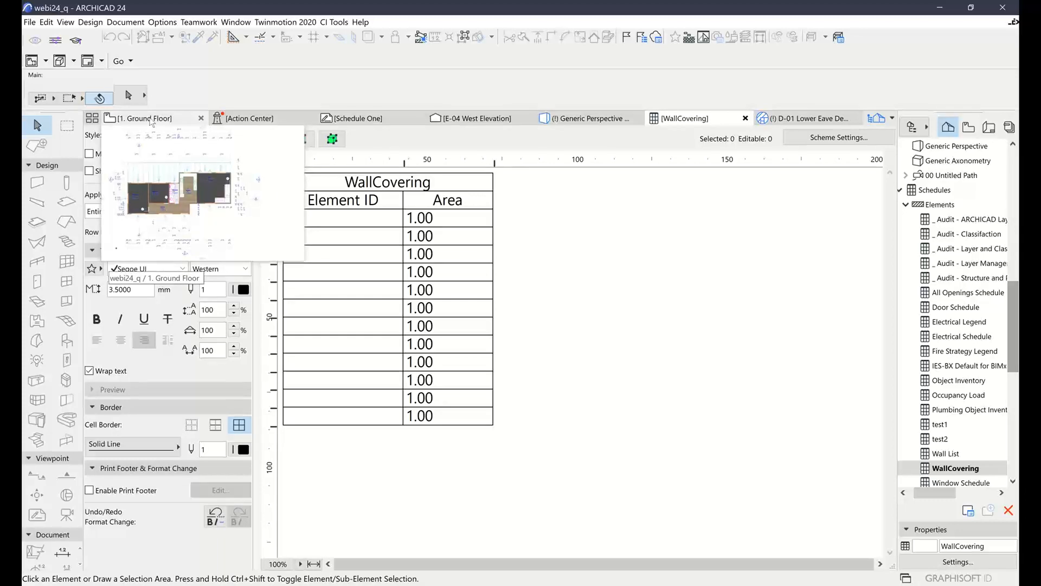
{"action": "left_click", "coordinate": [151, 120]}
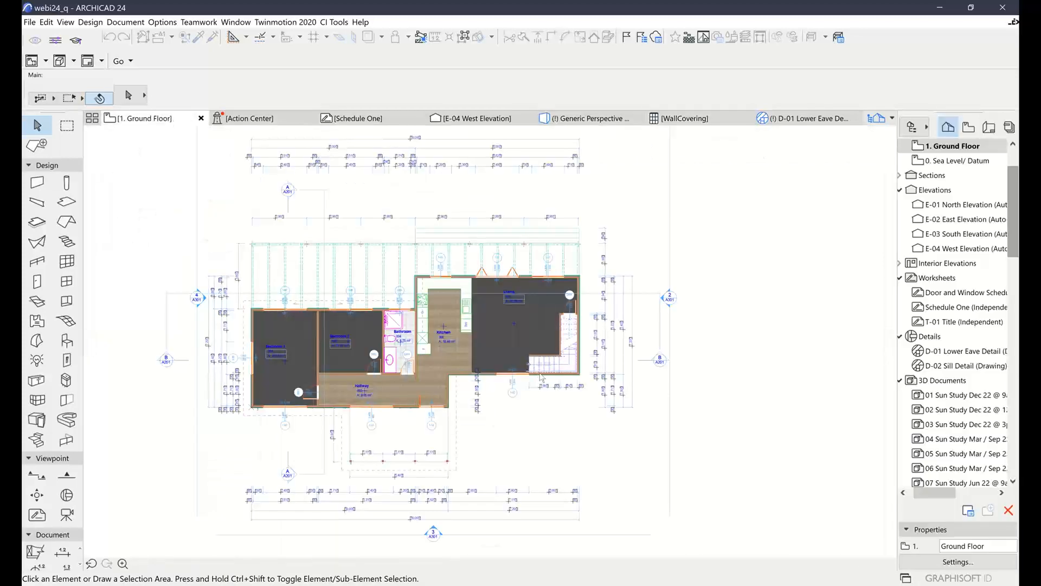
{"action": "scroll", "coordinate": [541, 378], "scroll_direction": "up", "scroll_amount": 5}
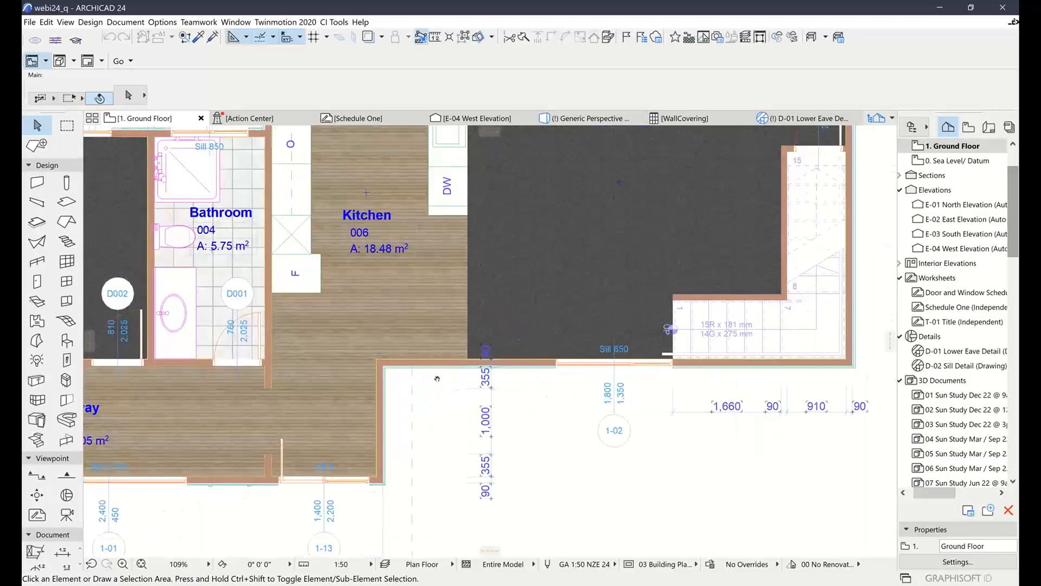
{"action": "middle_click_drag", "start_coordinate": [437, 378], "coordinate": [441, 356]}
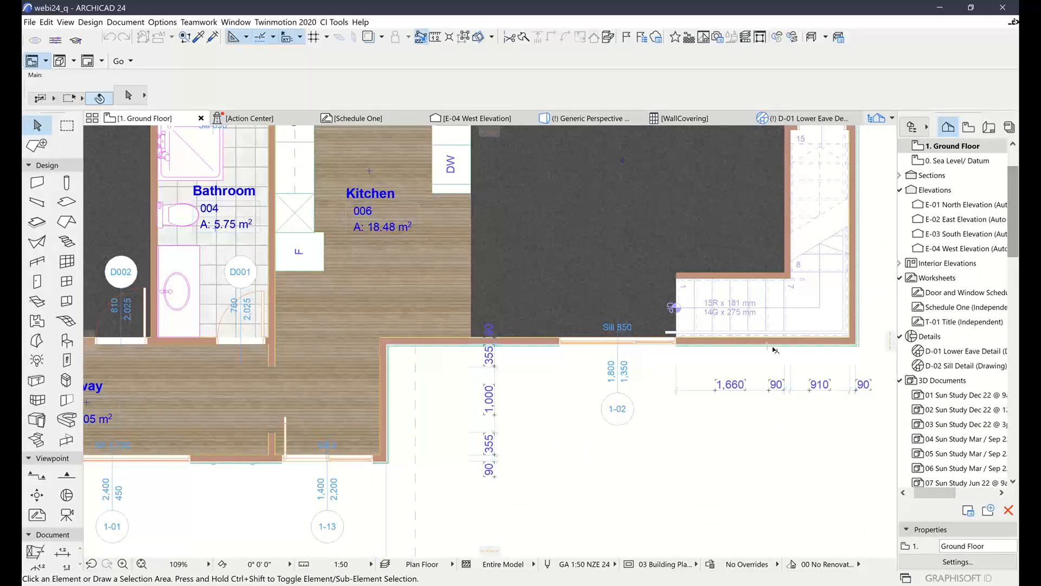
Return to the WallCovering schedule and open its scheme settings
{"action": "mouse_move", "coordinate": [685, 123]}
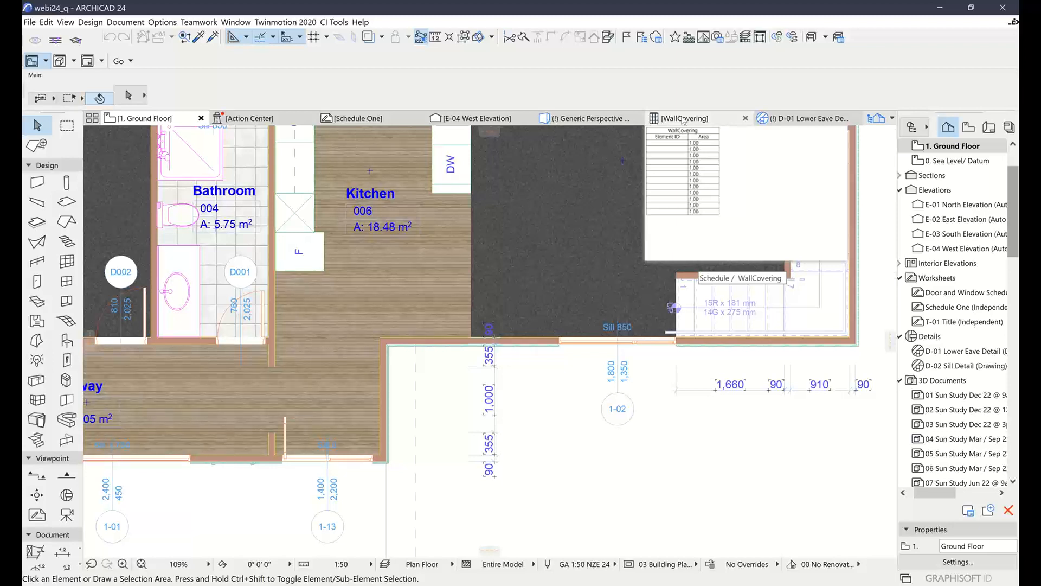
{"action": "left_click", "coordinate": [684, 120]}
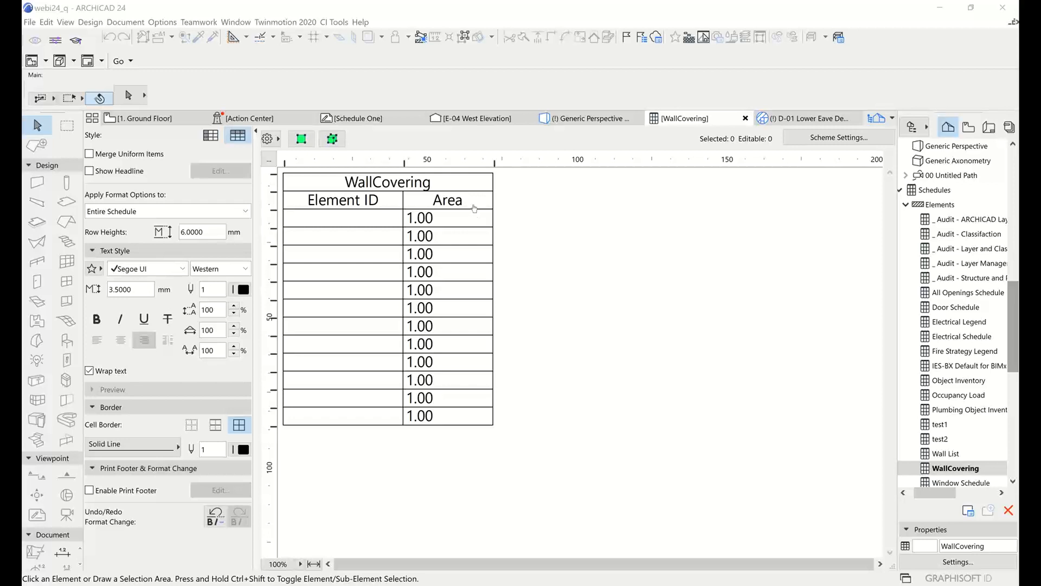
{"action": "left_click", "coordinate": [694, 89]}
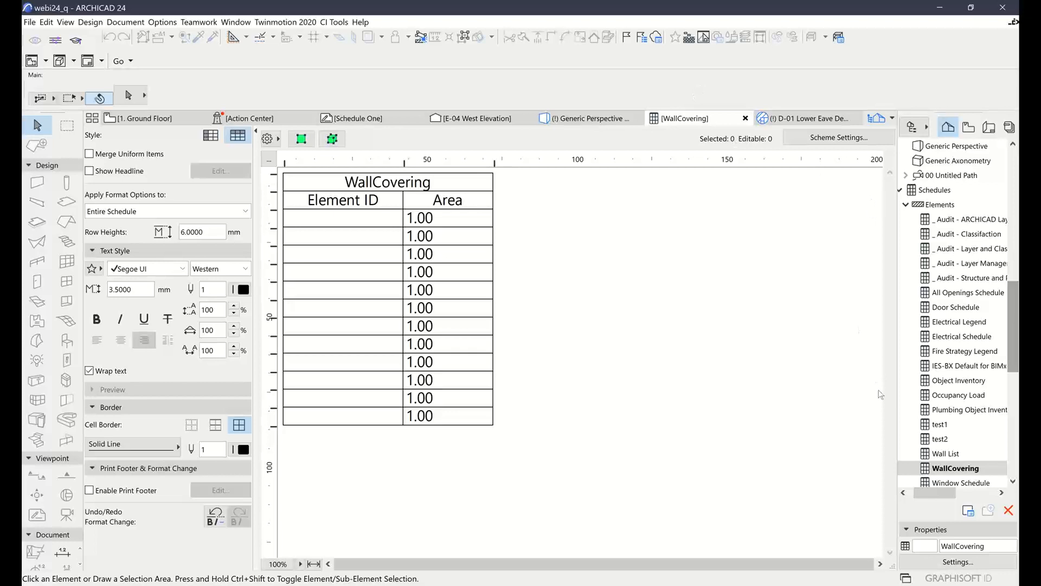
{"action": "left_click", "coordinate": [815, 190]}
{"action": "left_click", "coordinate": [828, 140]}
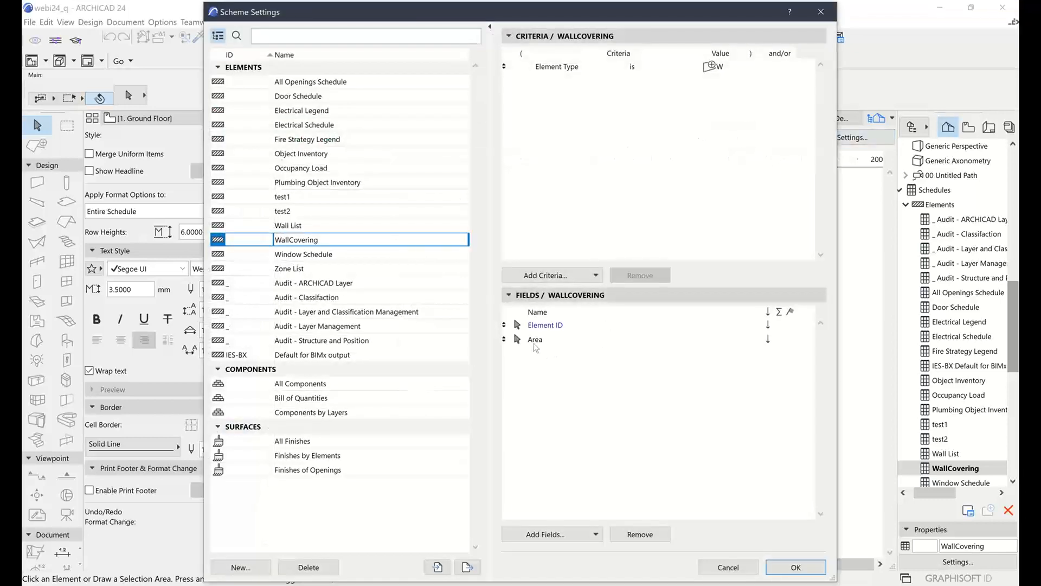
{"action": "left_click", "coordinate": [546, 535]}
{"action": "scroll", "coordinate": [350, 285], "scroll_direction": "down", "scroll_amount": 3}
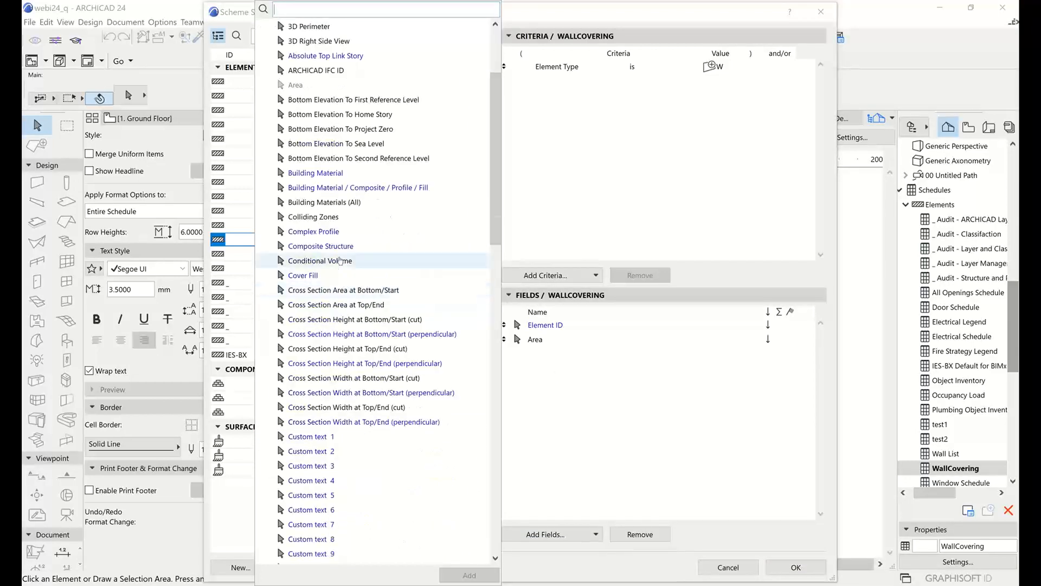
{"action": "scroll", "coordinate": [347, 260], "scroll_direction": "up", "scroll_amount": 3}
{"action": "left_click", "coordinate": [261, 27]}
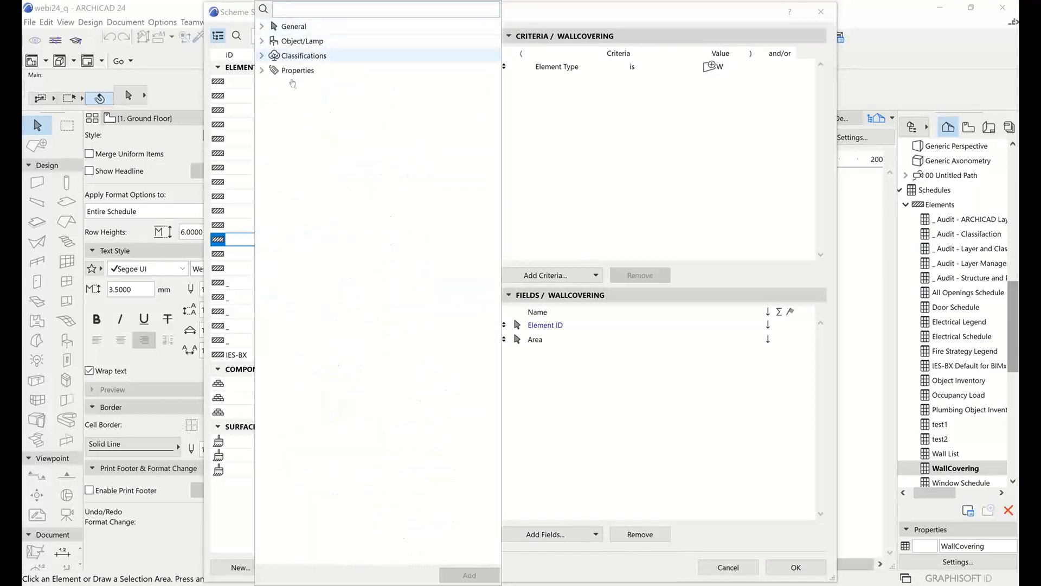
{"action": "left_click", "coordinate": [607, 493]}
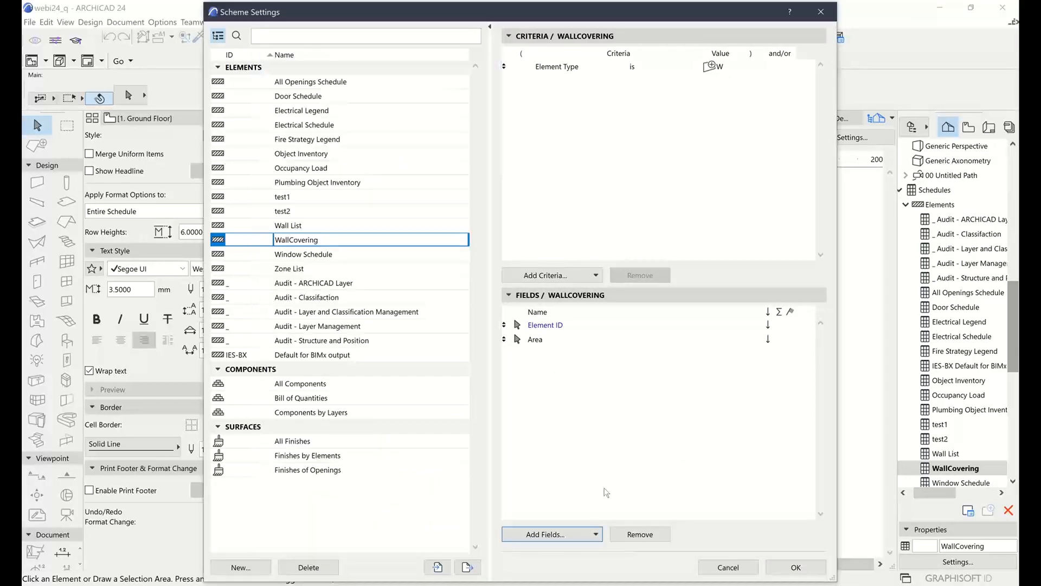
Start adding library part parameters as fields to the WallCovering scheme, with the object tree limited to used objects only
{"action": "left_click", "coordinate": [596, 535]}
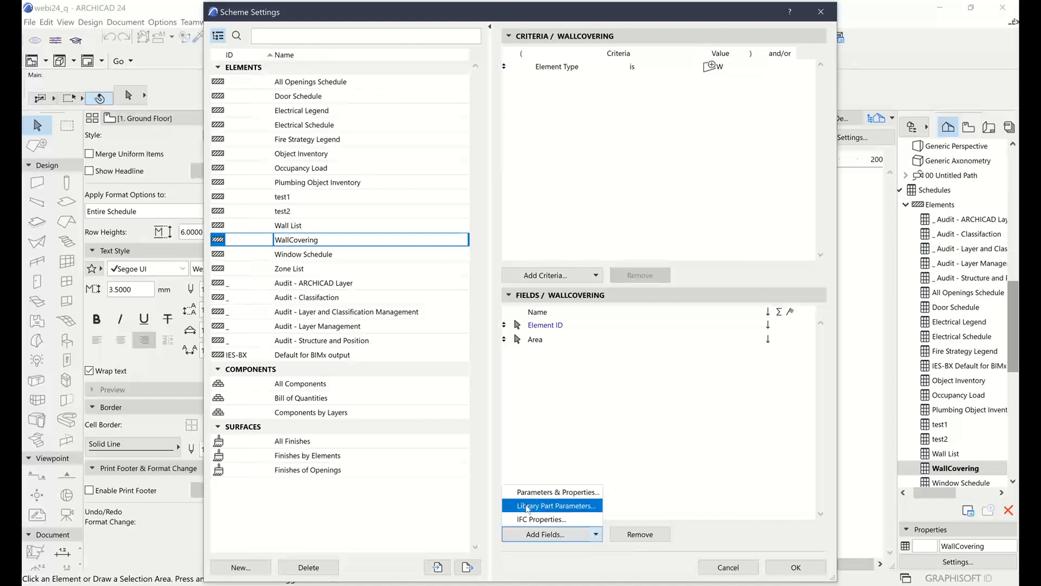
{"action": "left_click", "coordinate": [564, 507]}
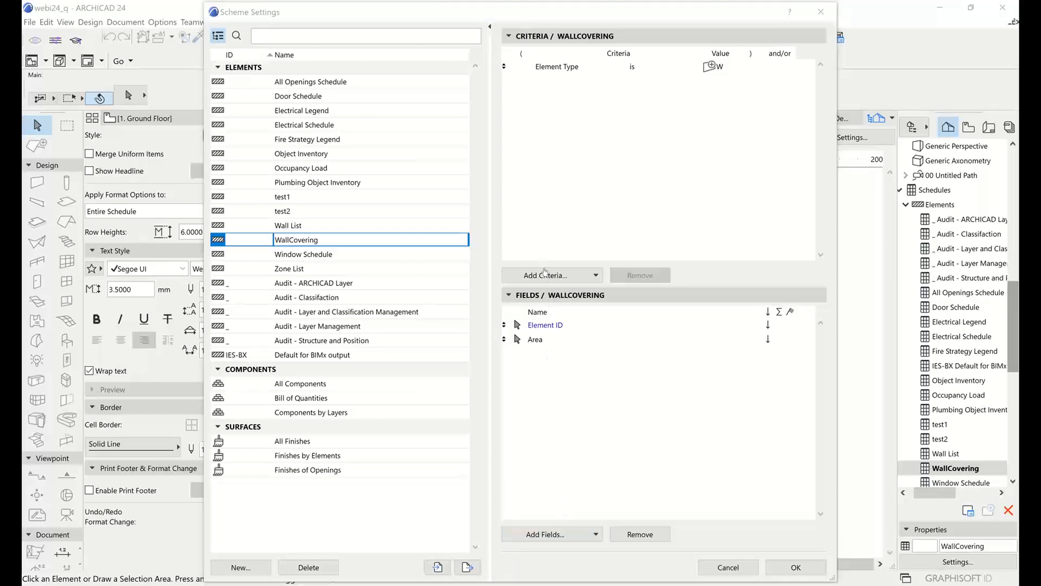
{"action": "scroll", "coordinate": [462, 239], "scroll_direction": "down", "scroll_amount": 3}
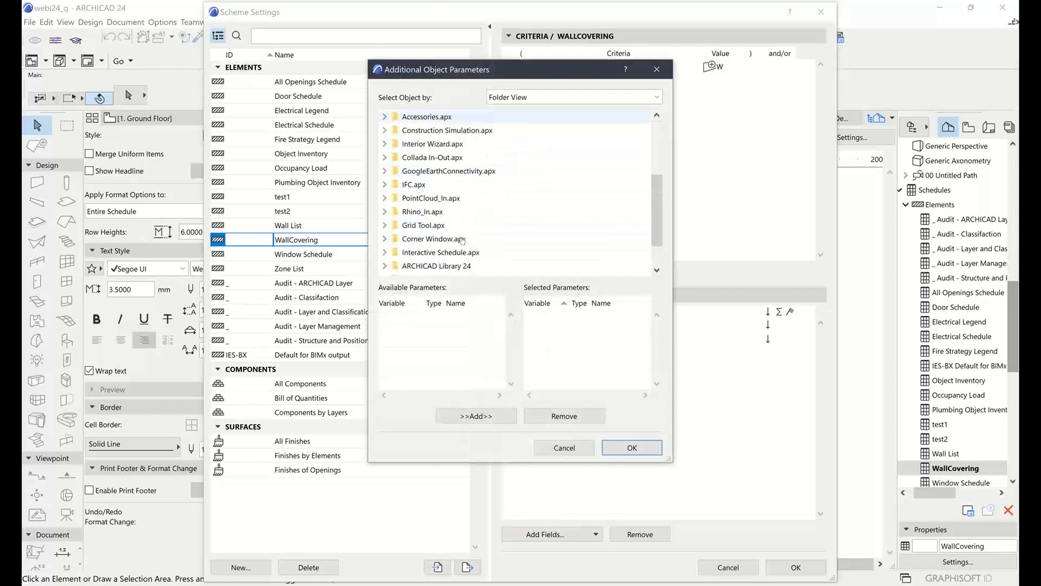
{"action": "scroll", "coordinate": [463, 238], "scroll_direction": "up", "scroll_amount": 3}
{"action": "left_click", "coordinate": [518, 97]}
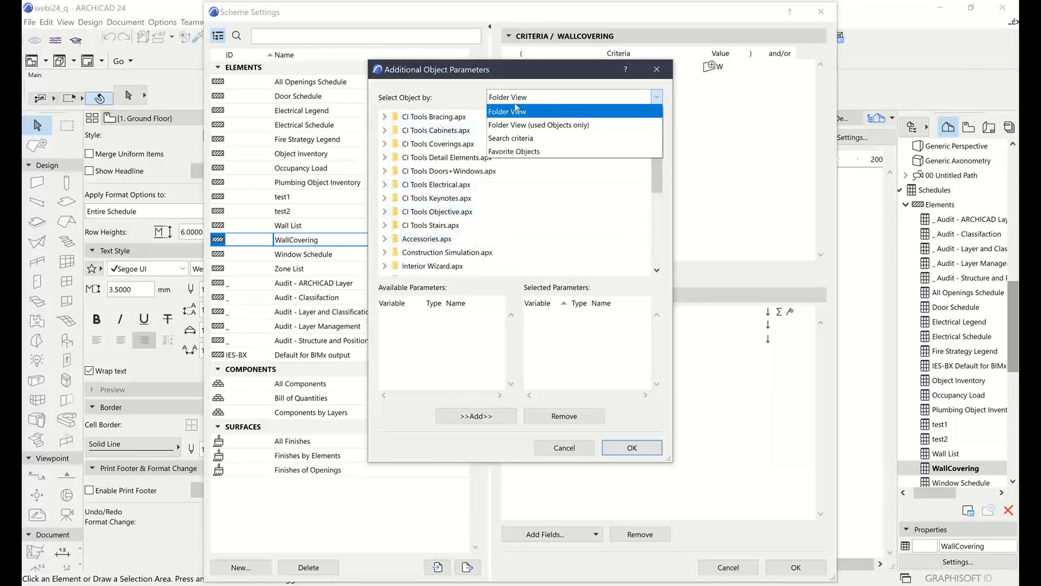
{"action": "left_click", "coordinate": [549, 124]}
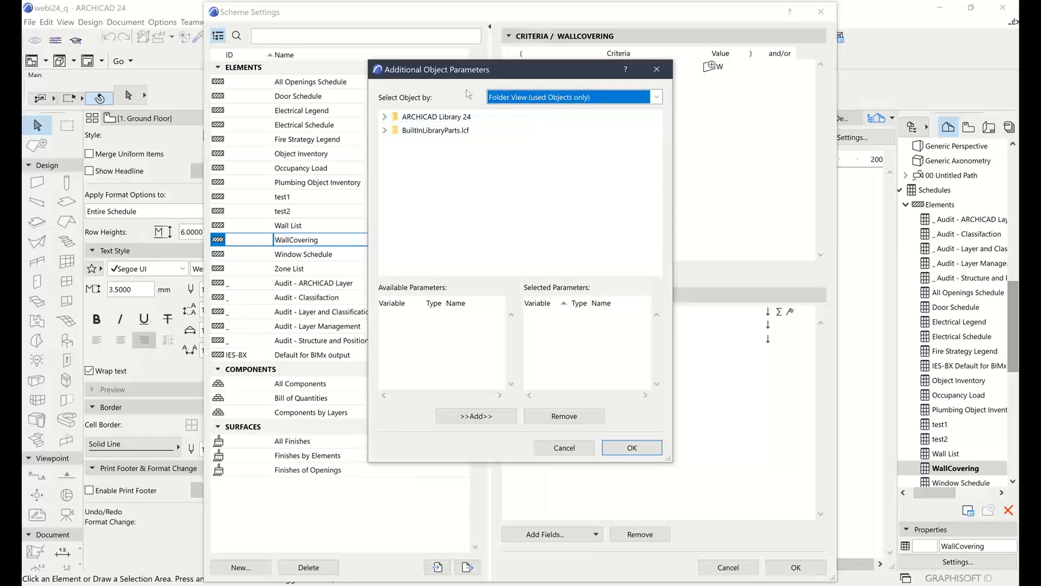
Select the CI Tools Wall Covering.gsm object in the Coverings.lcf Container folder of CI Tools Library 24
{"action": "left_click", "coordinate": [385, 116]}
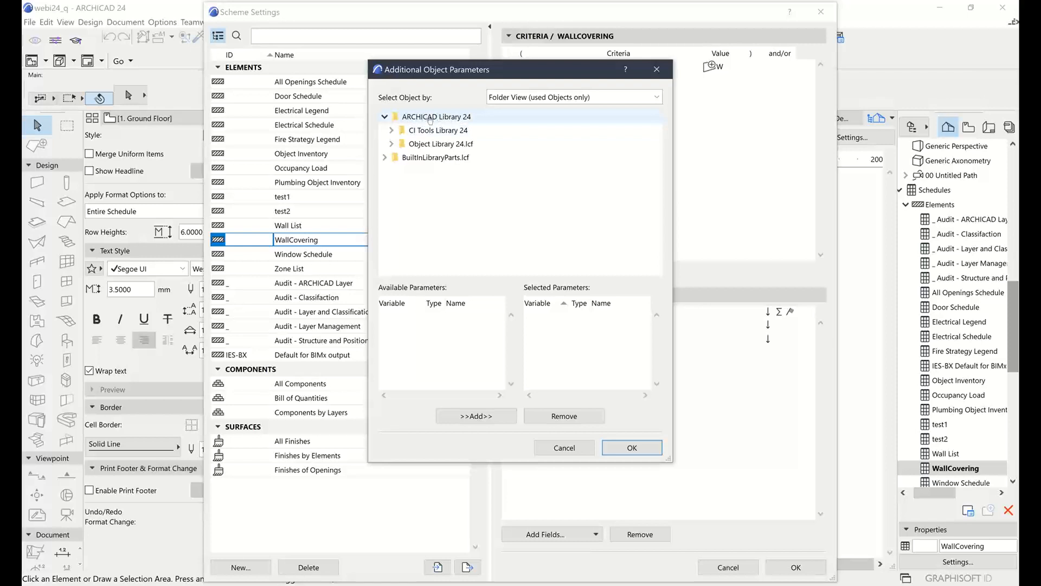
{"action": "left_click", "coordinate": [391, 131]}
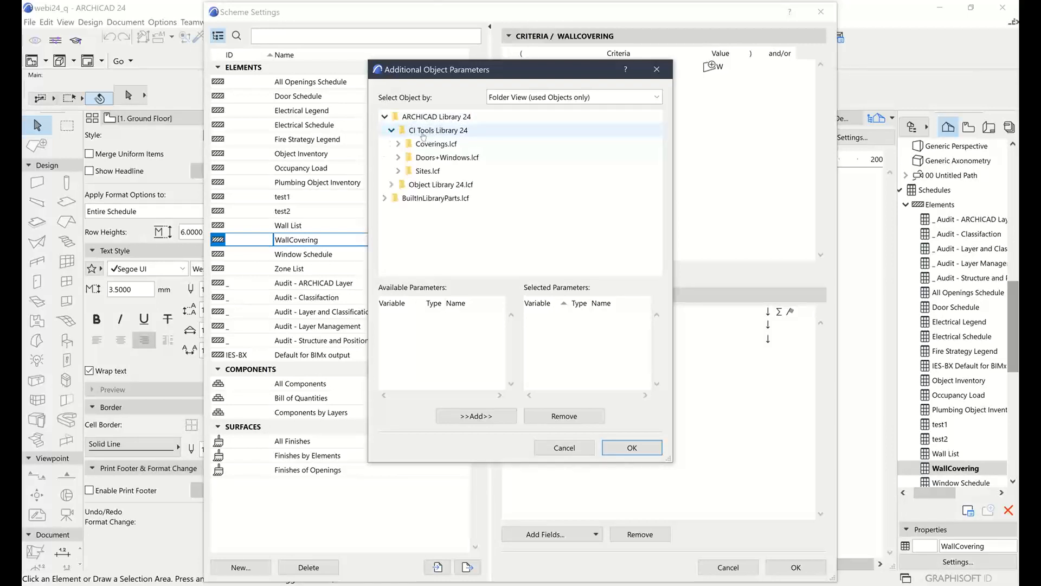
{"action": "left_click", "coordinate": [398, 143]}
{"action": "left_click", "coordinate": [405, 157]}
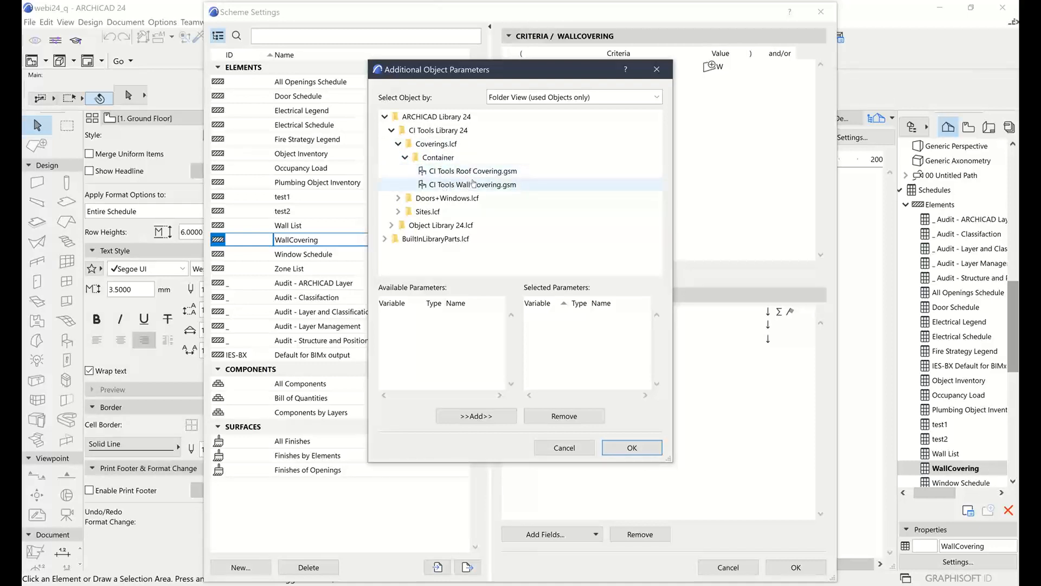
{"action": "left_click", "coordinate": [447, 185]}
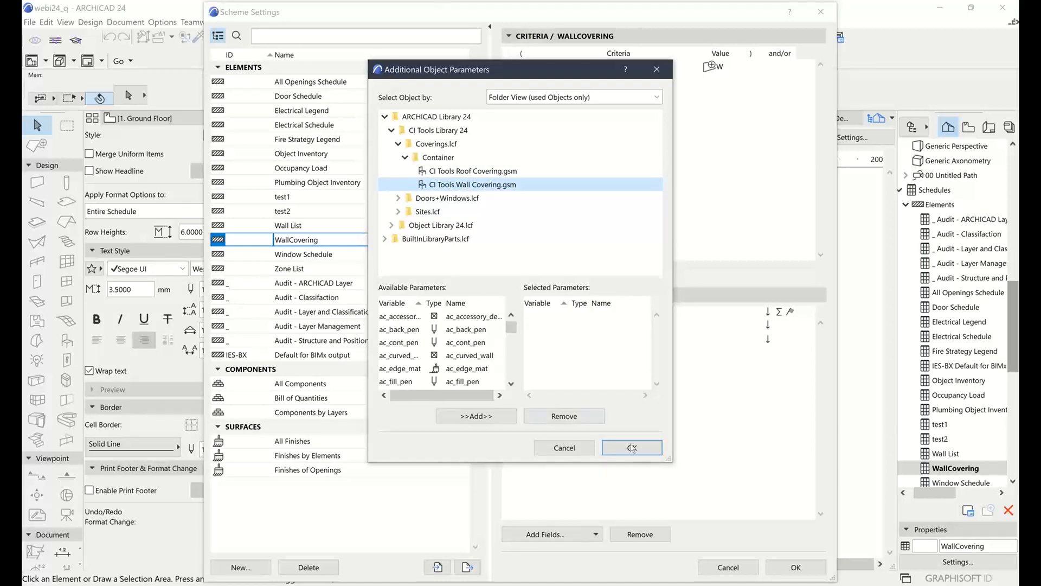
Enlarge and reposition the Additional Object Parameters dialog, and widen the Variable and Name columns of its available parameters
{"action": "left_click_drag", "start_coordinate": [671, 458], "coordinate": [806, 545]}
{"action": "left_click_drag", "start_coordinate": [508, 342], "coordinate": [547, 343]}
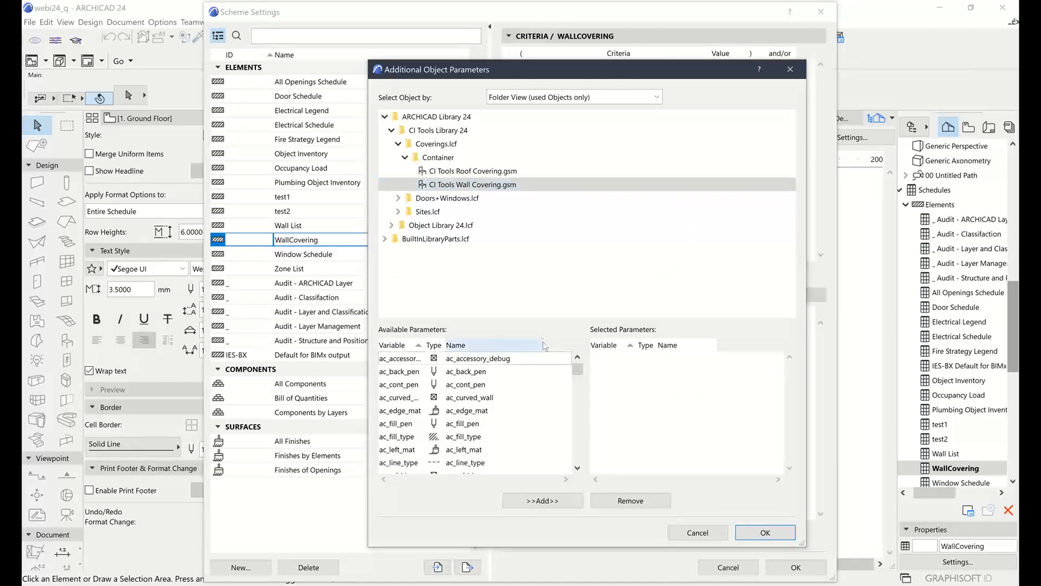
{"action": "left_click_drag", "start_coordinate": [423, 345], "coordinate": [466, 347]}
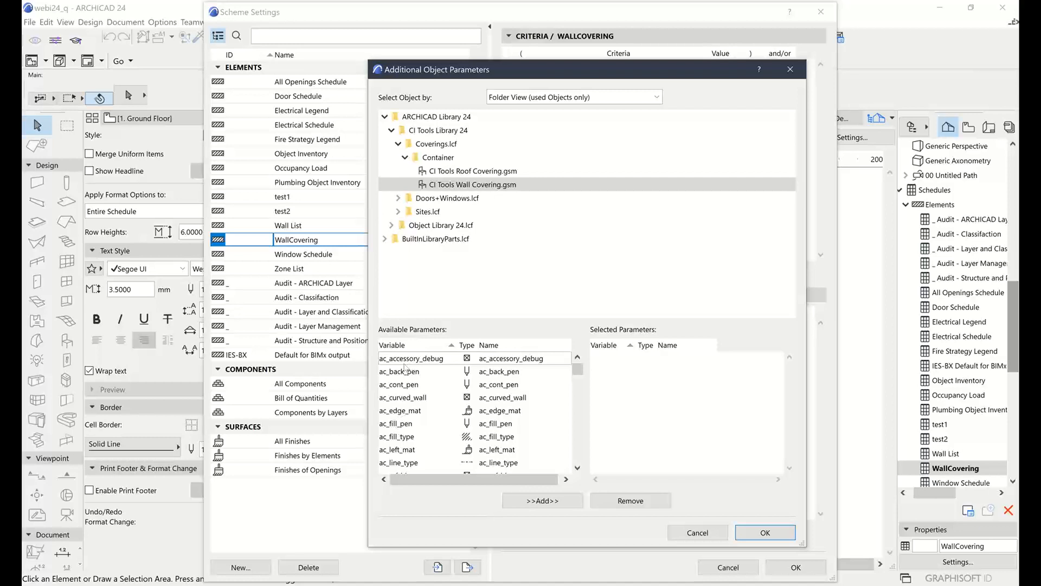
{"action": "left_click_drag", "start_coordinate": [611, 78], "coordinate": [656, 43]}
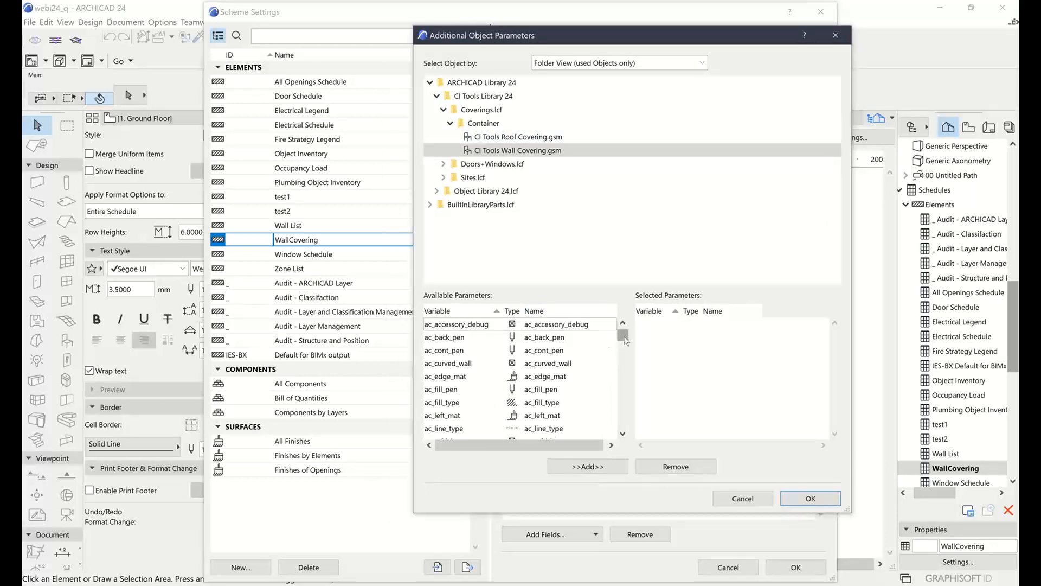
Examine the available cladding area parameters, claddingArea1 to claddingArea5, of the wall covering object
{"action": "left_click_drag", "start_coordinate": [625, 340], "coordinate": [625, 350]}
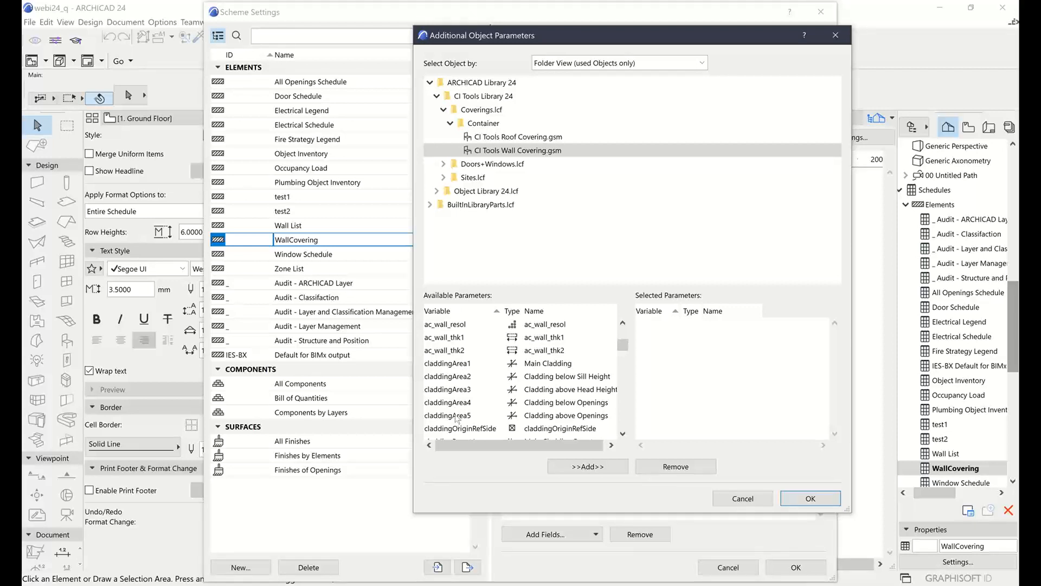
{"action": "scroll", "coordinate": [456, 417], "scroll_direction": "down", "scroll_amount": 1}
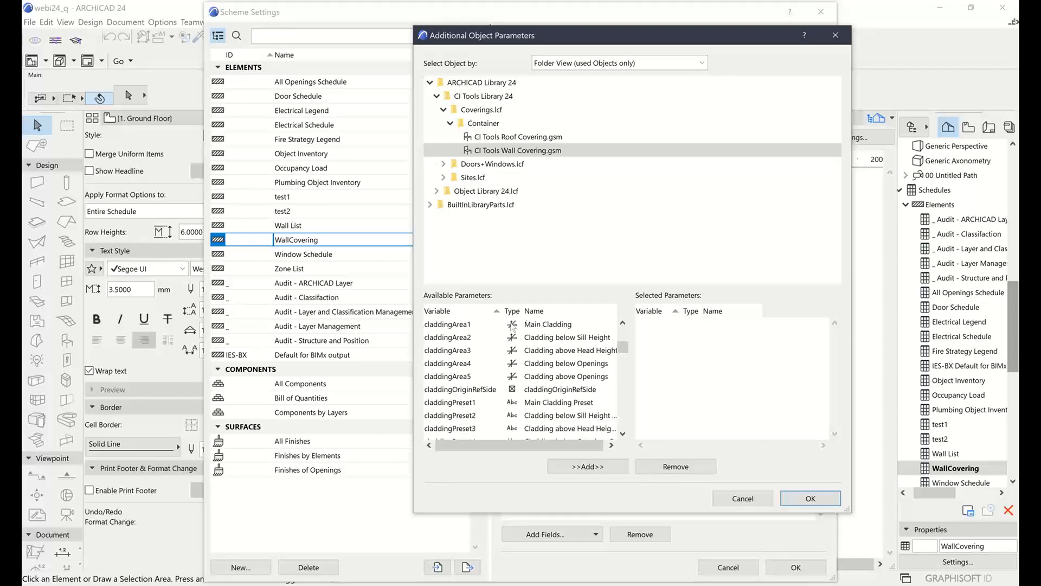
{"action": "left_click", "coordinate": [544, 326]}
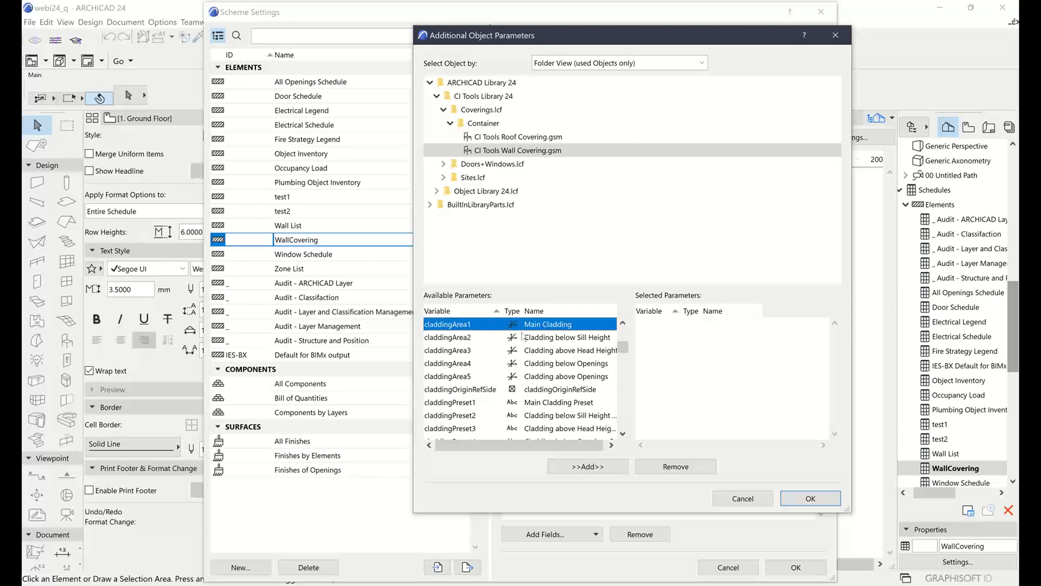
{"action": "left_click", "coordinate": [544, 339]}
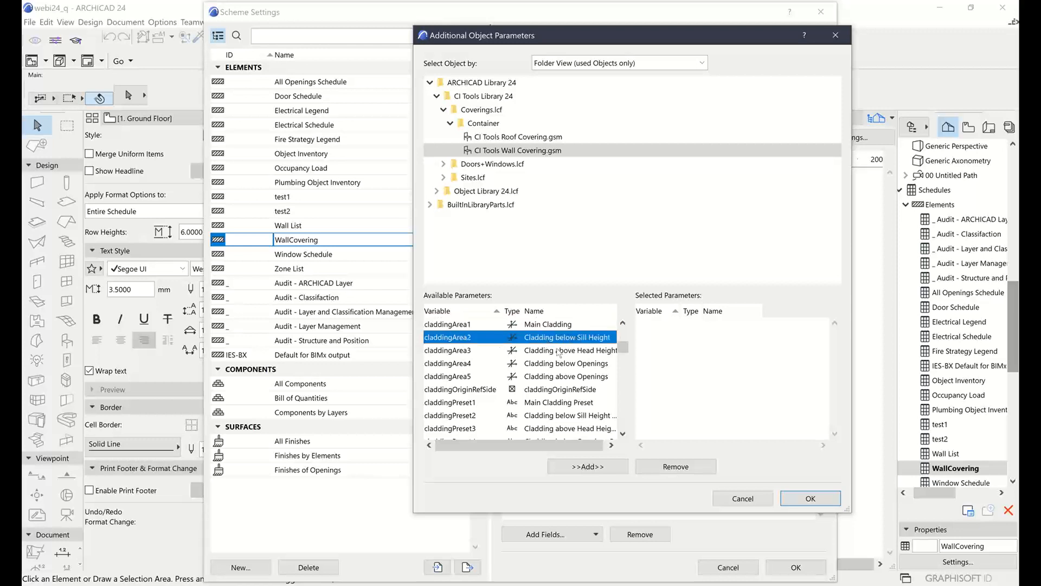
{"action": "left_click", "coordinate": [600, 351]}
{"action": "left_click", "coordinate": [557, 364]}
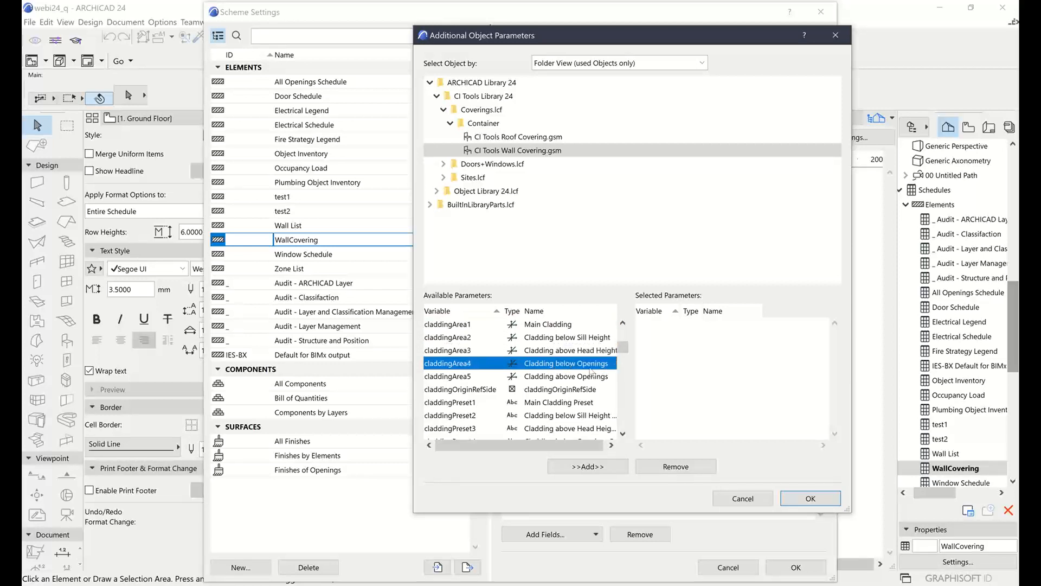
{"action": "left_click", "coordinate": [562, 379]}
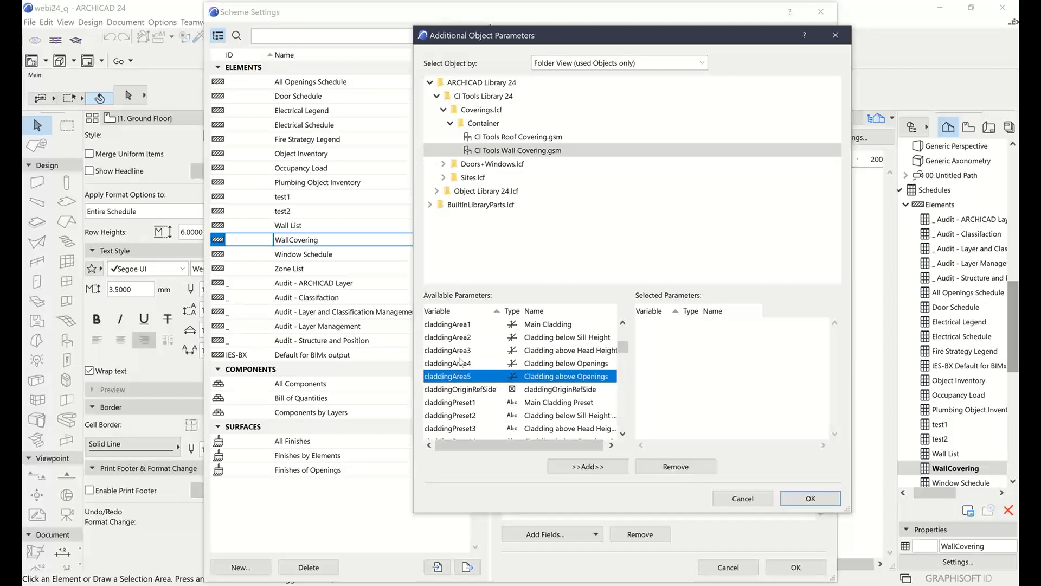
Add claddingArea1 (Main Cladding) and claddingPreset1 (Main Cladding Preset) to the selected parameters, and widen that list's Variable column
{"action": "left_click", "coordinate": [465, 326]}
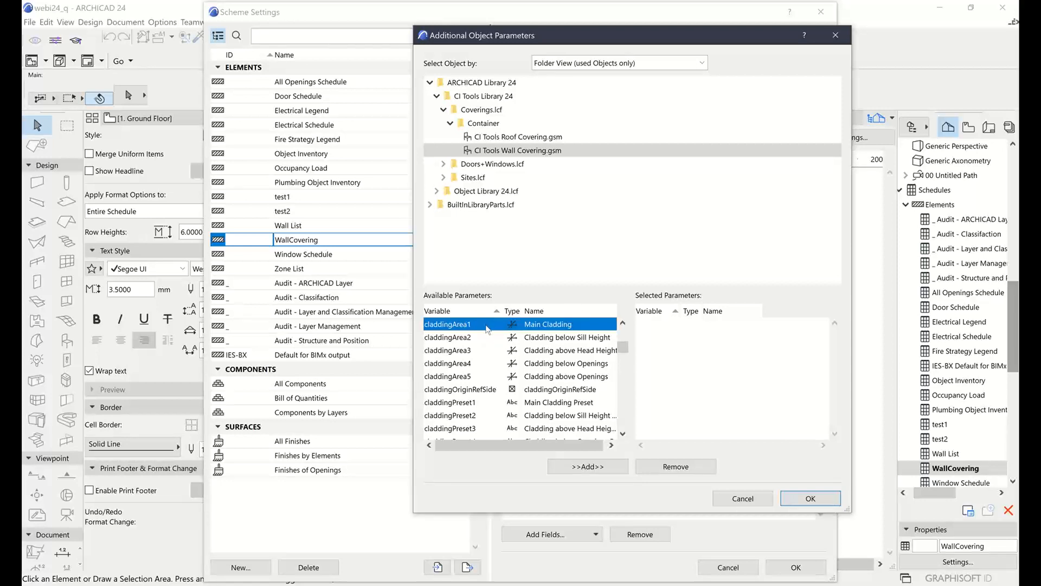
{"action": "left_click", "coordinate": [598, 468]}
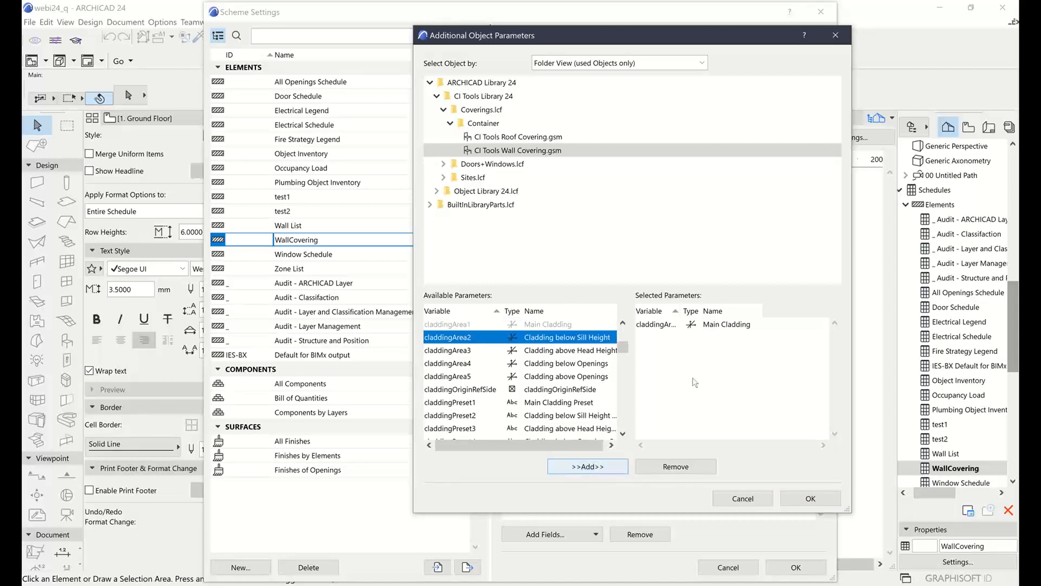
{"action": "left_click", "coordinate": [454, 404]}
{"action": "scroll", "coordinate": [477, 420], "scroll_direction": "down", "scroll_amount": 2}
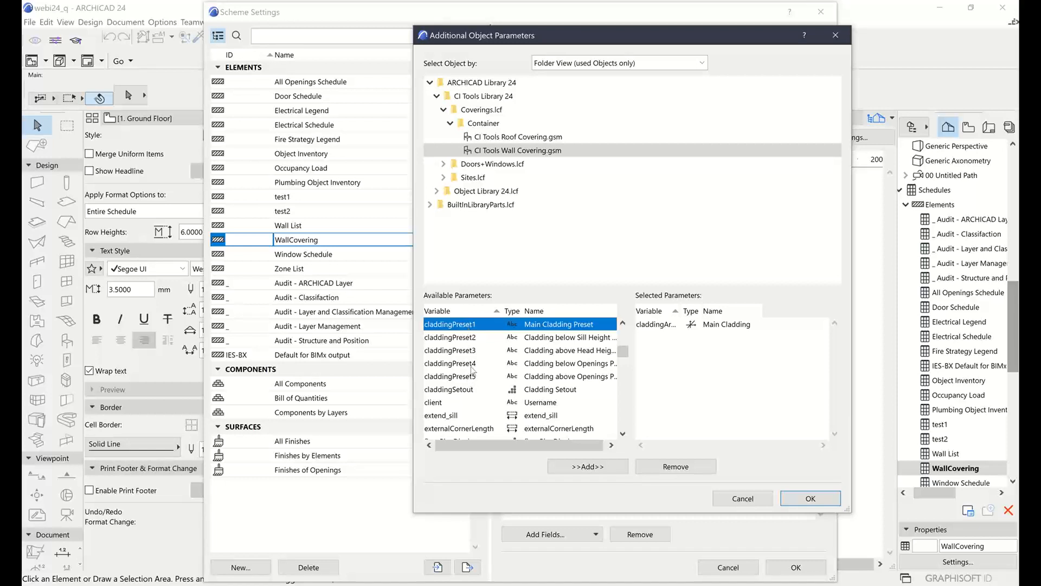
{"action": "left_click", "coordinate": [576, 466]}
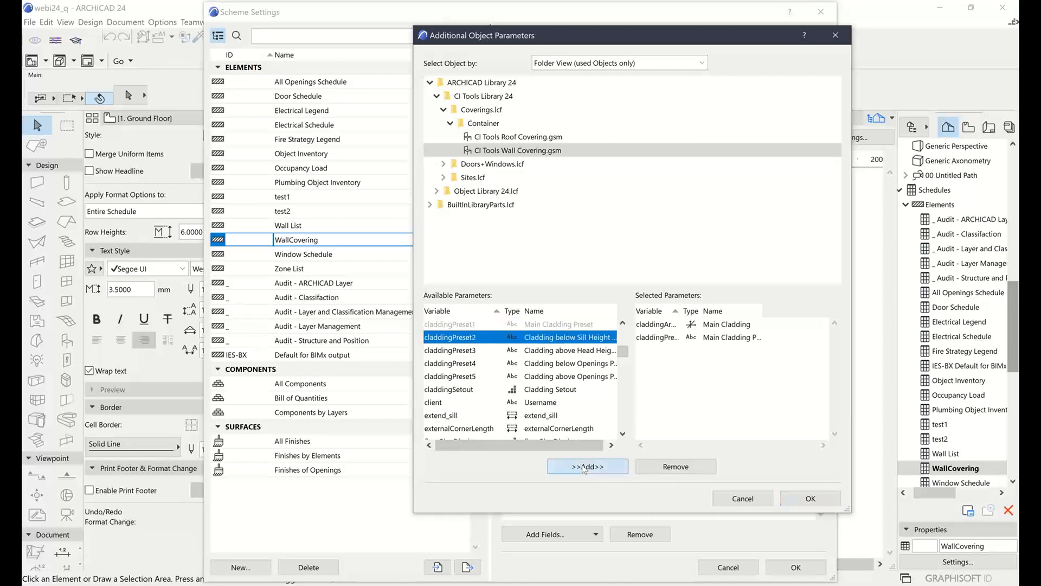
{"action": "left_click", "coordinate": [671, 327]}
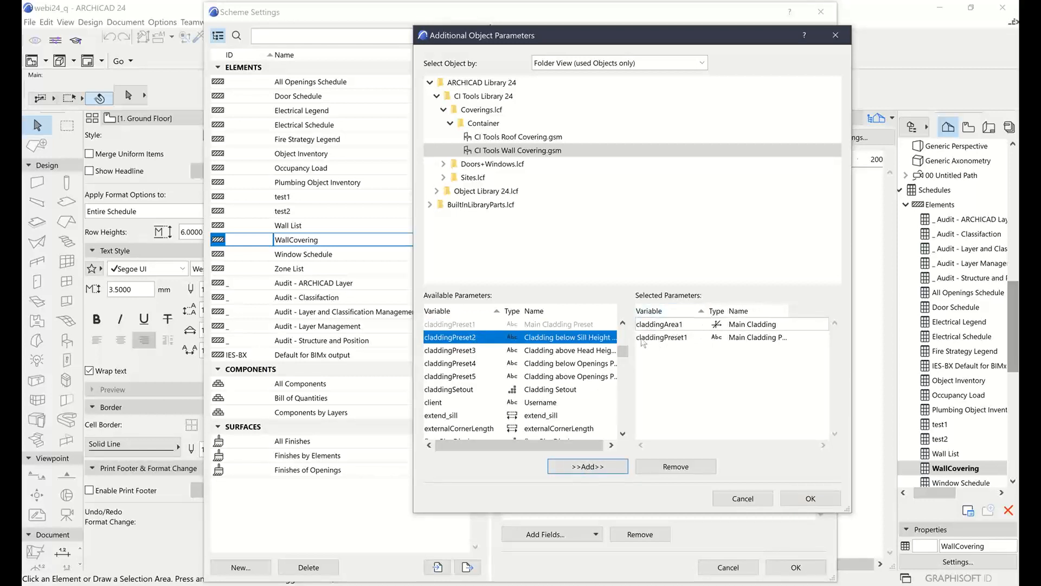
Apply the added parameters to the WallCovering schedule and widen its Main Cladding and Main Cladding Preset columns to about 50 and 55 mm
{"action": "left_click", "coordinate": [818, 501]}
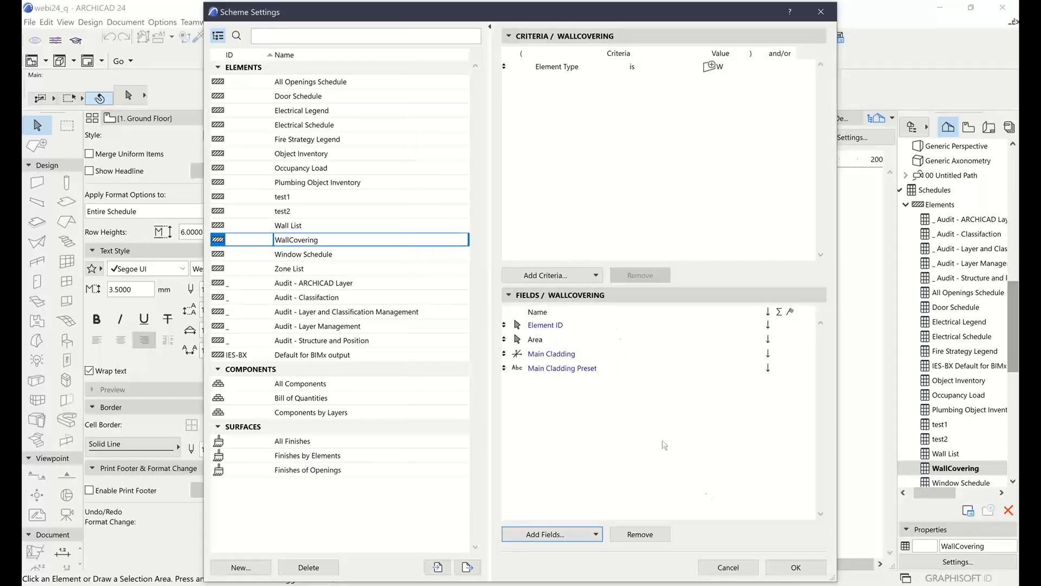
{"action": "left_click", "coordinate": [799, 564]}
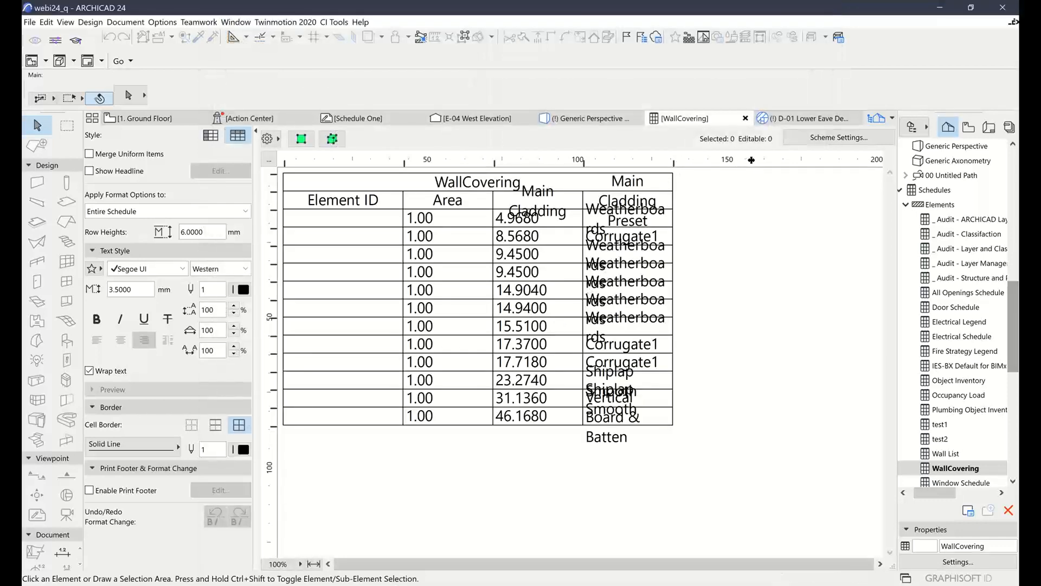
{"action": "left_click_drag", "start_coordinate": [673, 162], "coordinate": [745, 162]}
{"action": "left_click_drag", "start_coordinate": [582, 161], "coordinate": [643, 162]}
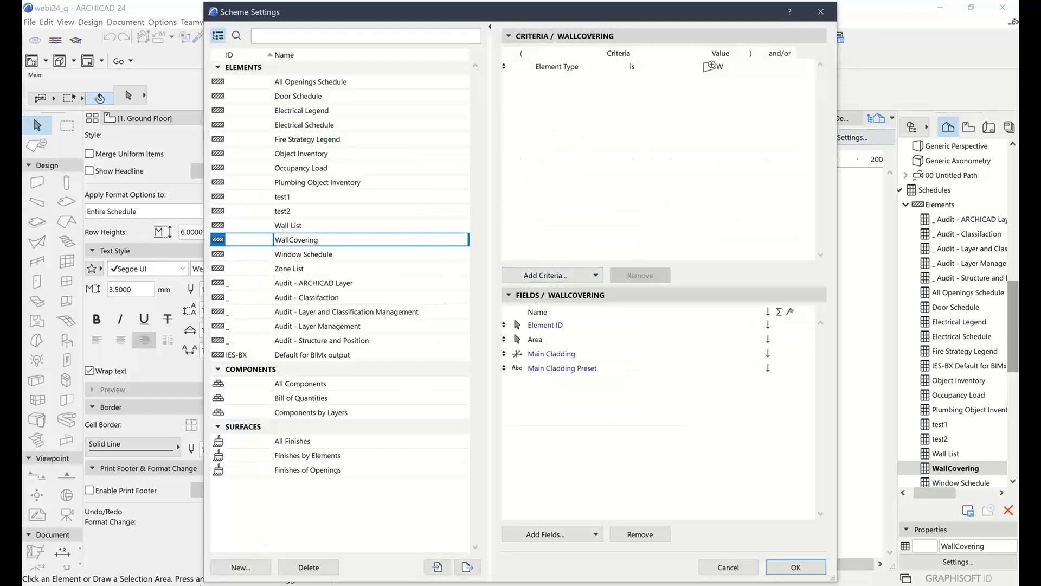
Create a new Elements schedule scheme named RoofCovering
{"action": "left_click", "coordinate": [236, 569]}
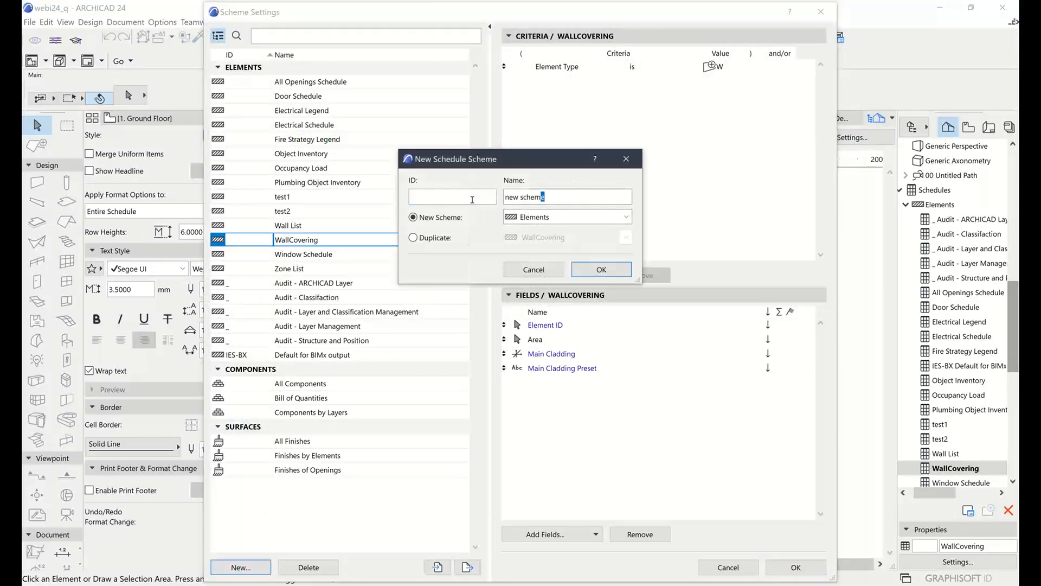
{"action": "type", "text": "RoofCovering"}
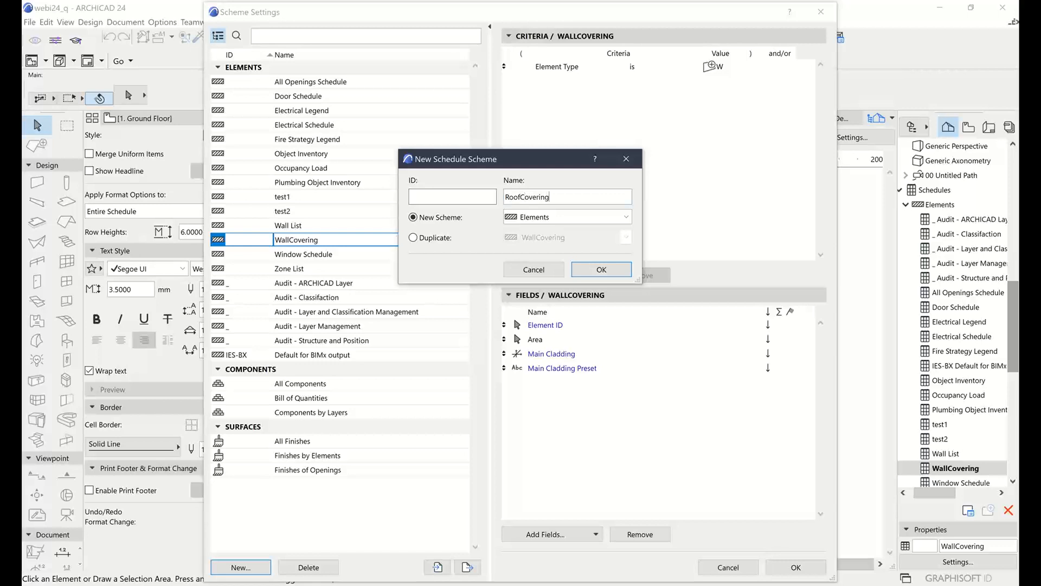
{"action": "left_click", "coordinate": [603, 270]}
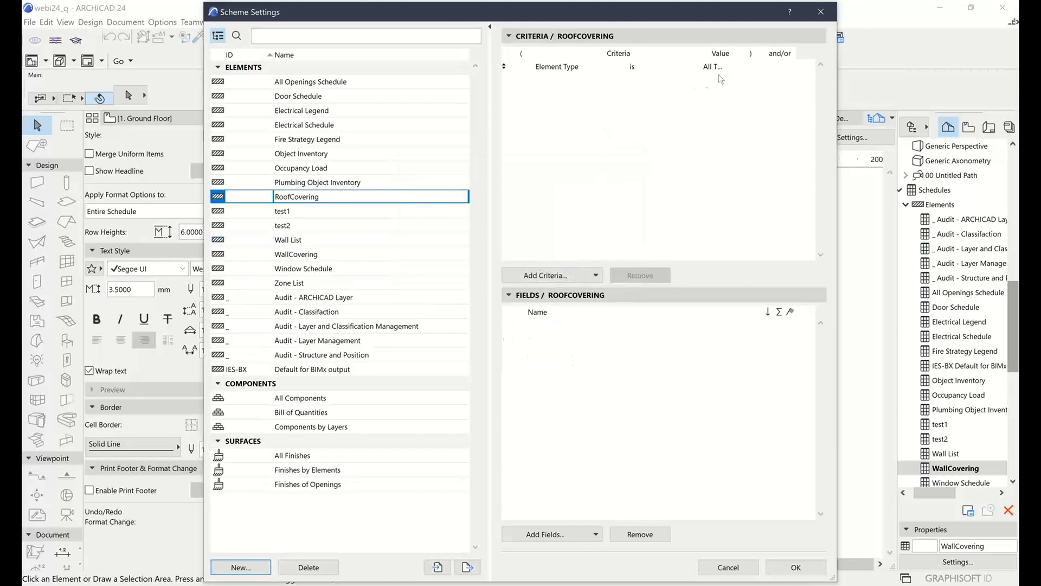
Set the RoofCovering scheme's Element Type criterion to Roof Covering
{"action": "left_click", "coordinate": [703, 68]}
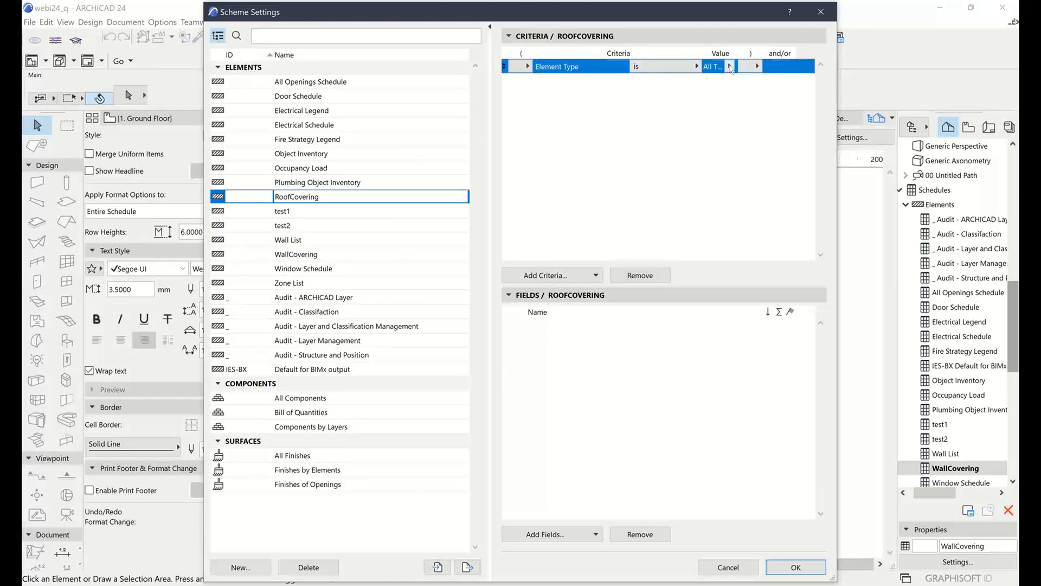
{"action": "left_click", "coordinate": [730, 66]}
{"action": "left_click", "coordinate": [760, 425]}
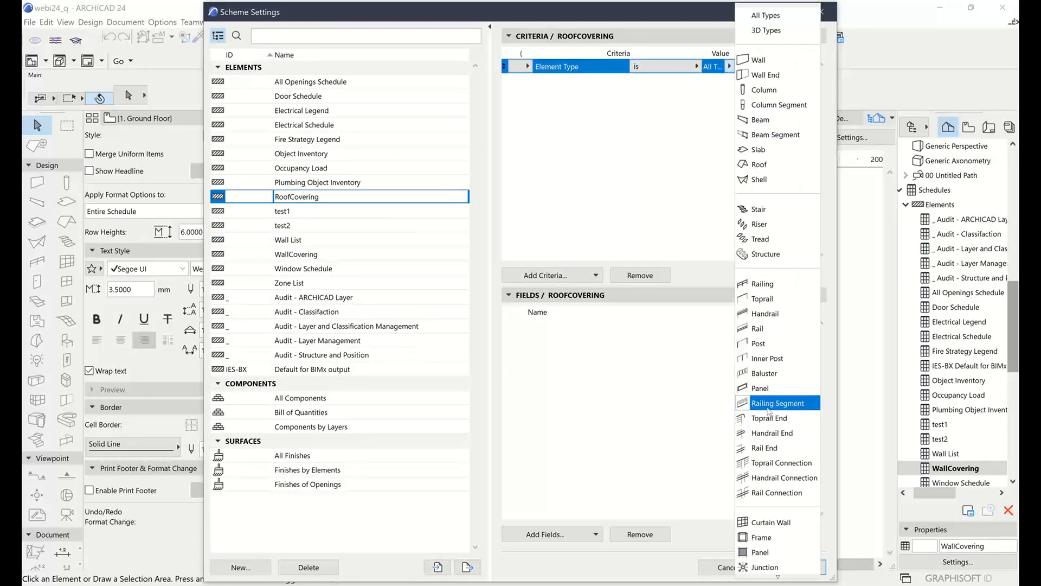
{"action": "scroll", "coordinate": [772, 423], "scroll_direction": "down", "scroll_amount": 4}
{"action": "scroll", "coordinate": [773, 423], "scroll_direction": "down", "scroll_amount": 7}
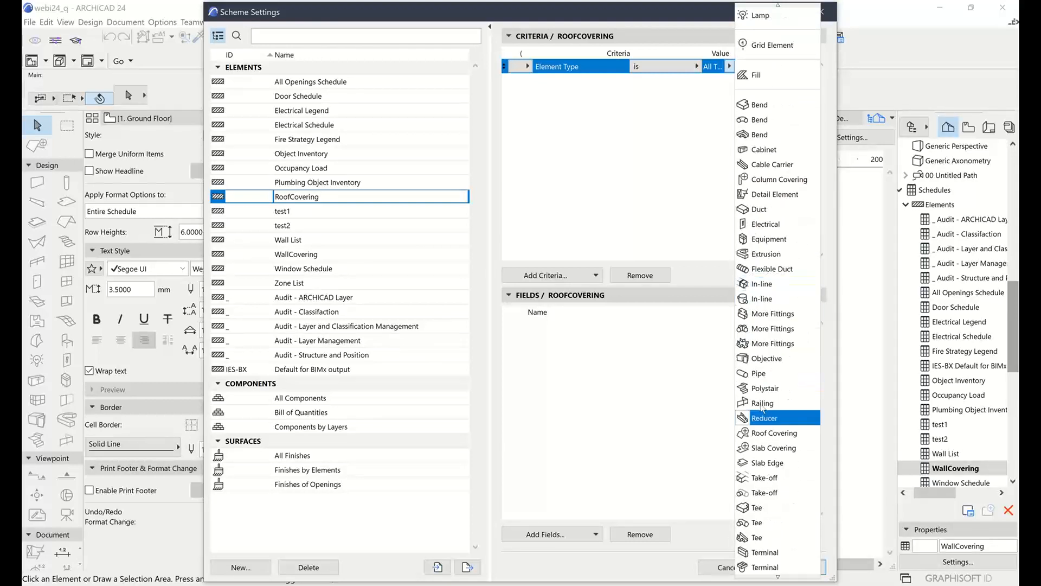
{"action": "scroll", "coordinate": [743, 496], "scroll_direction": "down", "scroll_amount": 2}
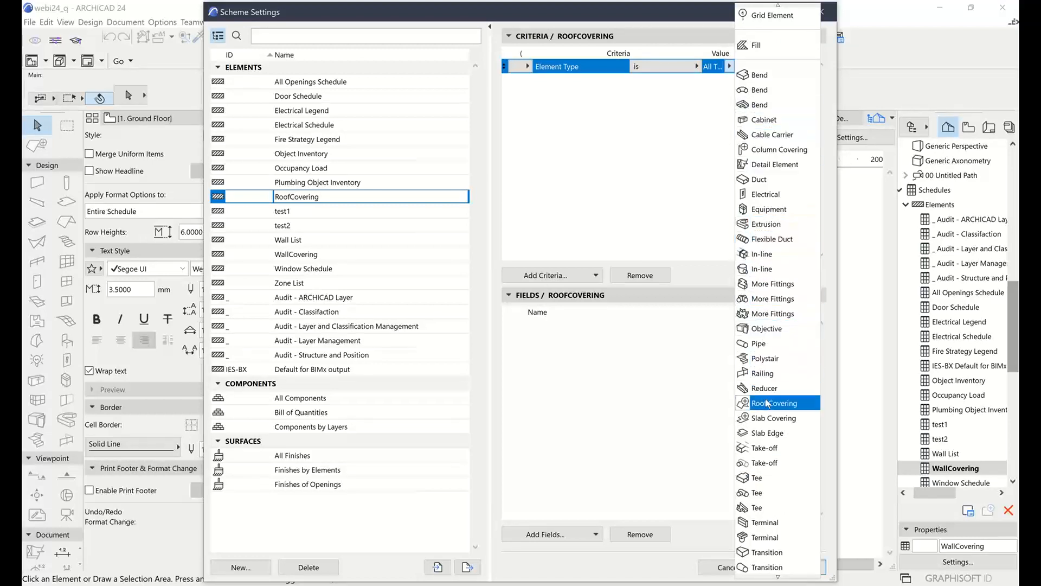
{"action": "scroll", "coordinate": [770, 423], "scroll_direction": "down", "scroll_amount": 1}
{"action": "left_click", "coordinate": [776, 358]}
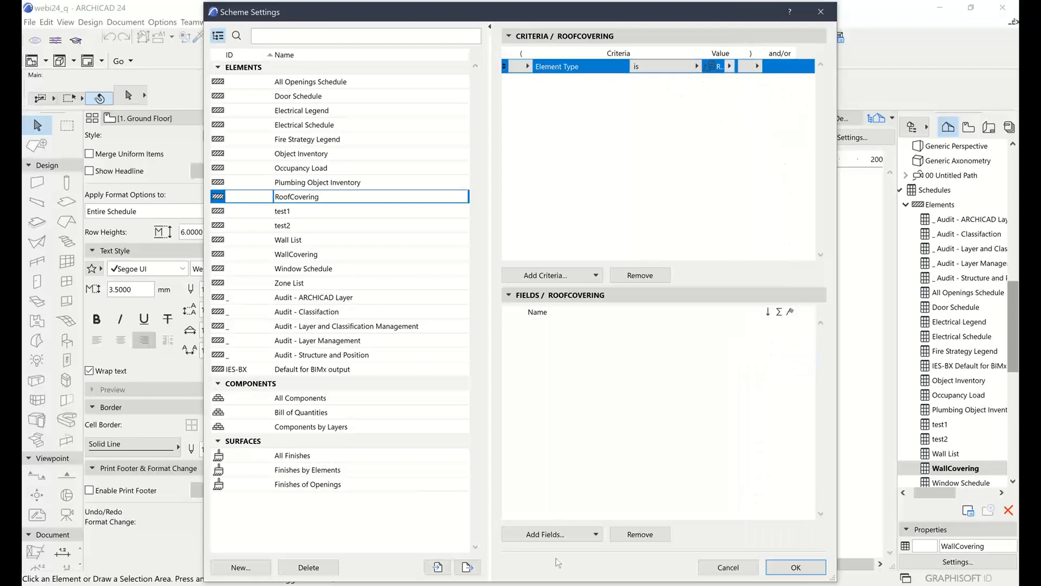
Add the general Element ID and Area fields to the RoofCovering scheme and apply the scheme settings
{"action": "left_click", "coordinate": [575, 534]}
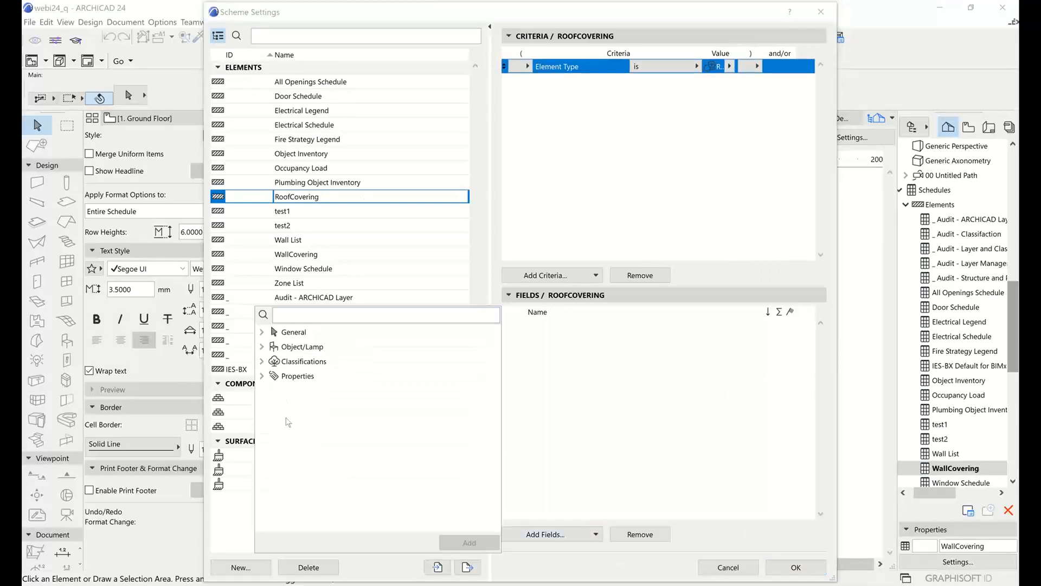
{"action": "left_click", "coordinate": [262, 331]}
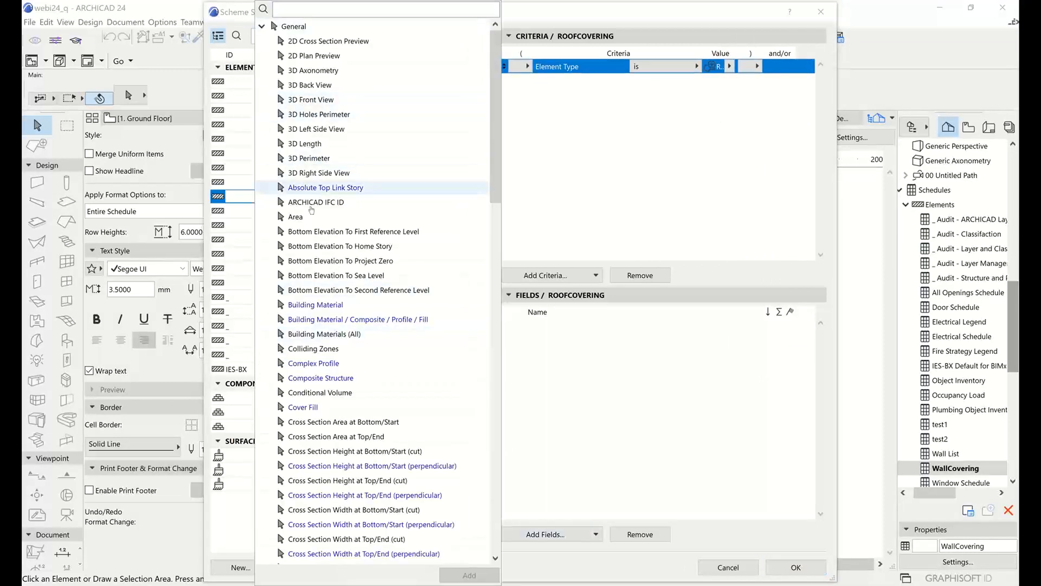
{"action": "scroll", "coordinate": [326, 366], "scroll_direction": "down", "scroll_amount": 7}
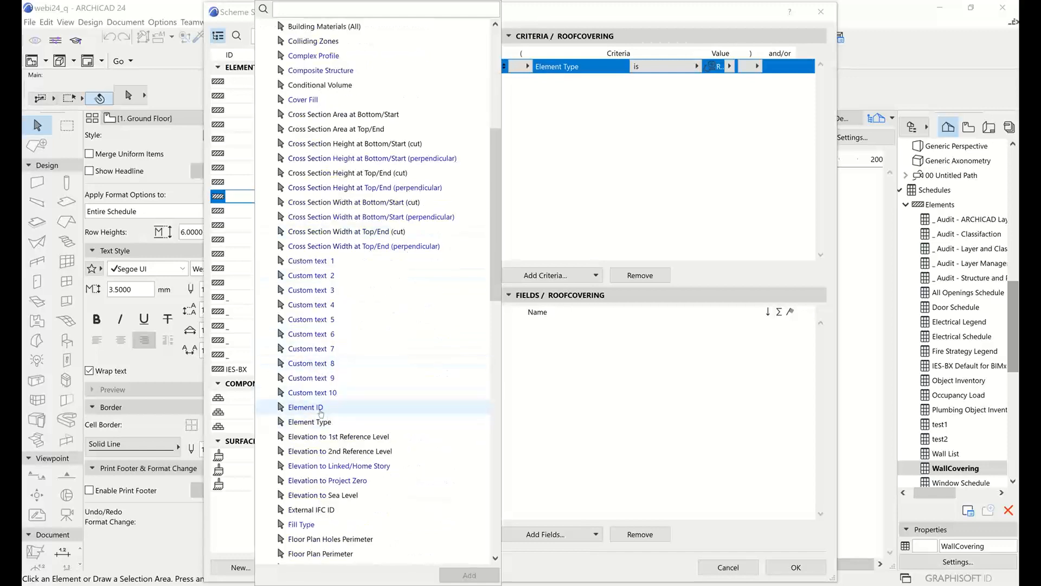
{"action": "double_click", "coordinate": [338, 408]}
{"action": "scroll", "coordinate": [326, 394], "scroll_direction": "up", "scroll_amount": 7}
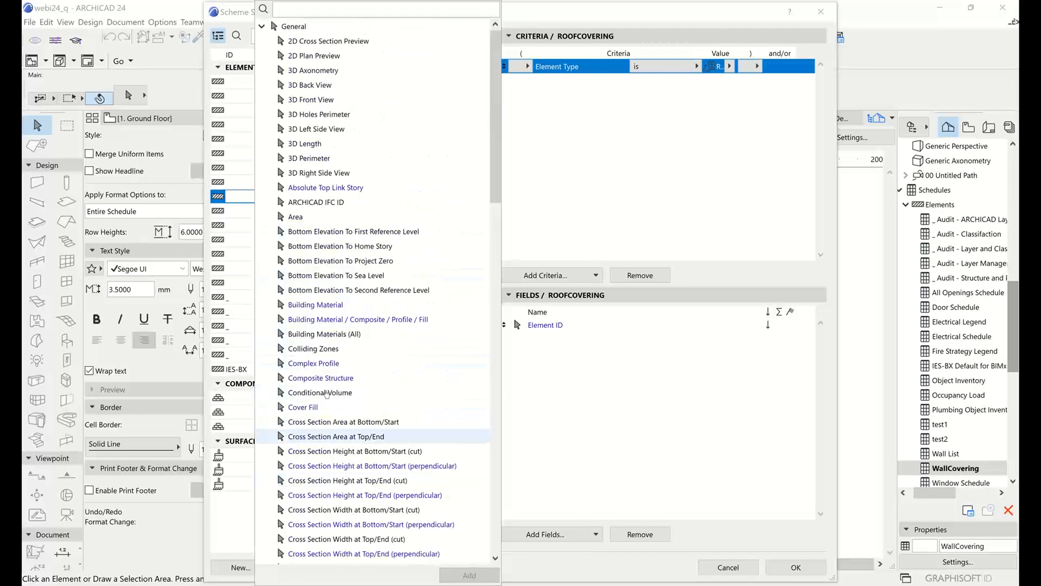
{"action": "double_click", "coordinate": [304, 217]}
{"action": "left_click", "coordinate": [608, 405]}
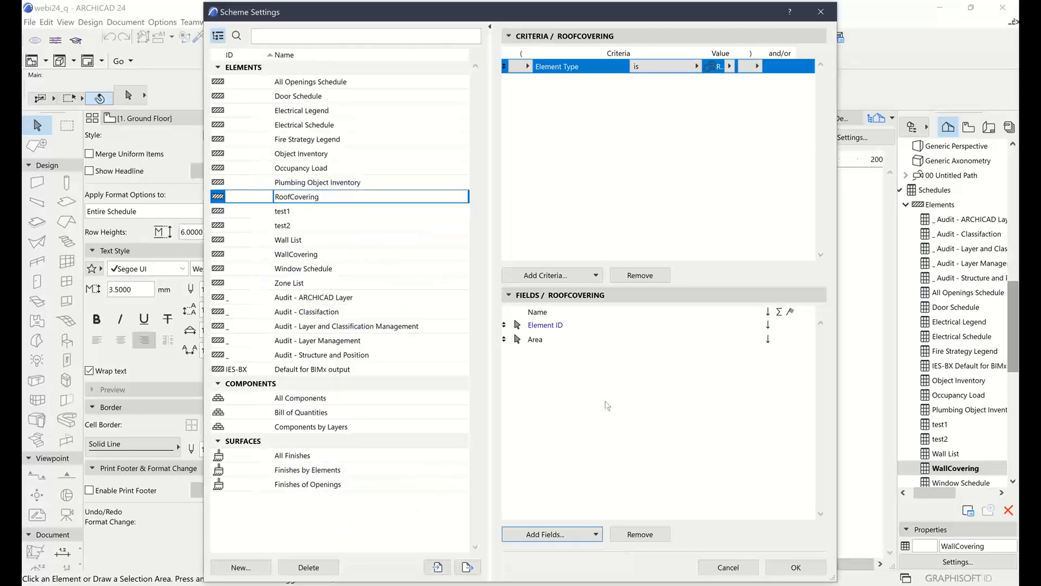
{"action": "left_click", "coordinate": [800, 568]}
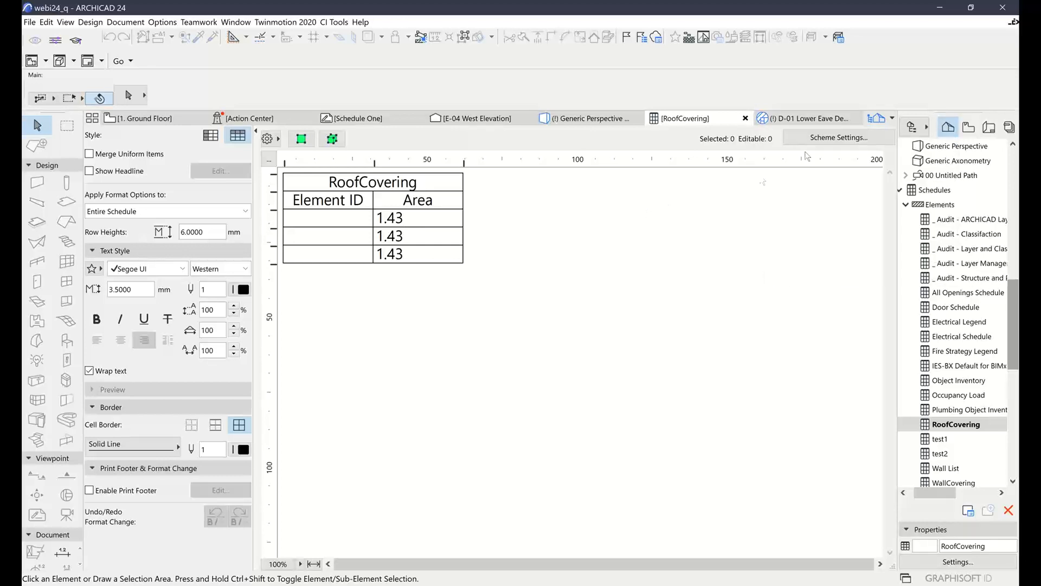
Start adding library part parameters to the RoofCovering scheme's fields, with the object list limited to used objects in folder view
{"action": "left_click", "coordinate": [842, 138]}
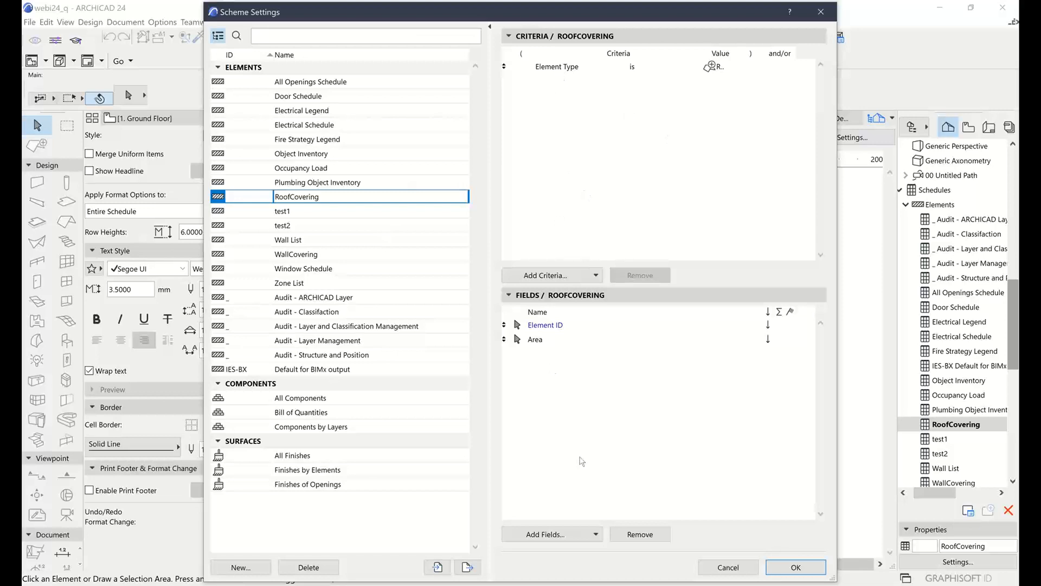
{"action": "left_click", "coordinate": [598, 536]}
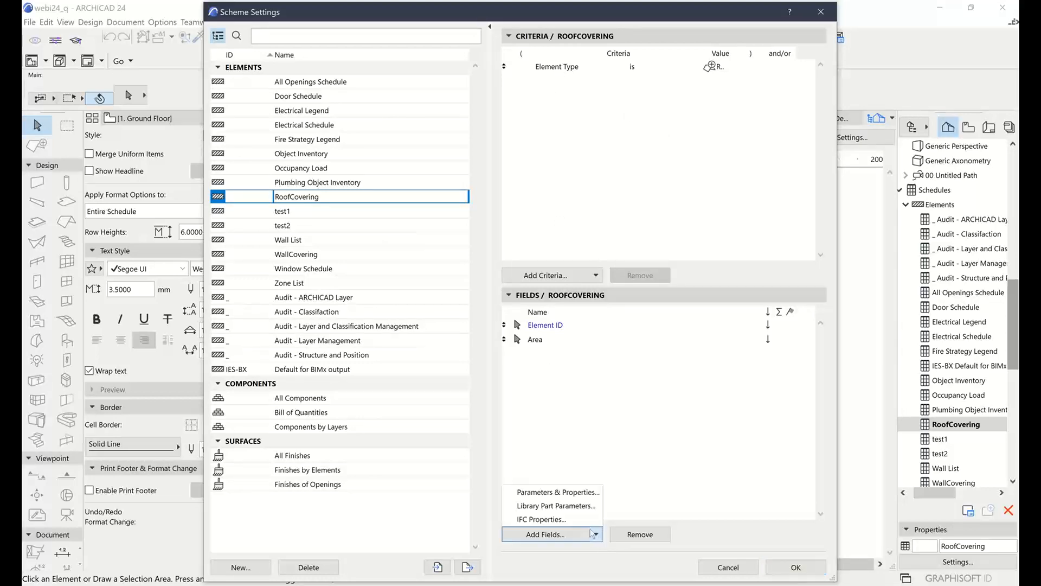
{"action": "left_click", "coordinate": [565, 507]}
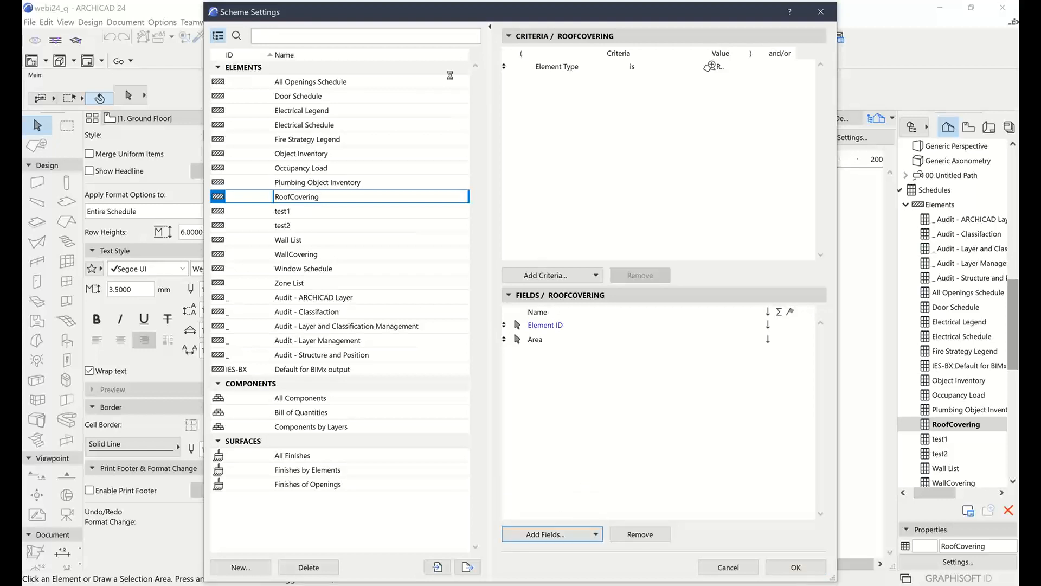
{"action": "left_click", "coordinate": [613, 63]}
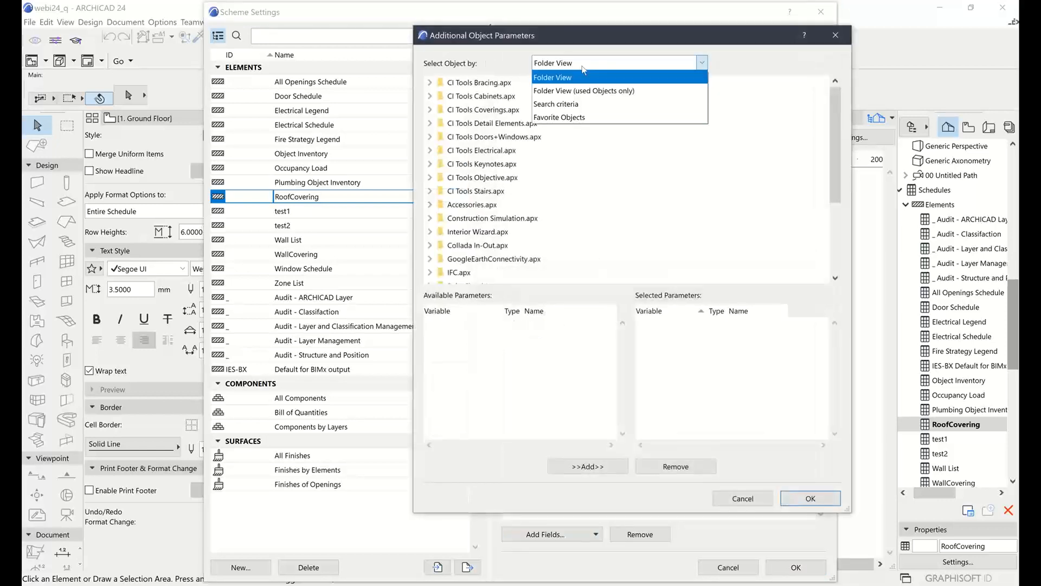
{"action": "left_click", "coordinate": [583, 89]}
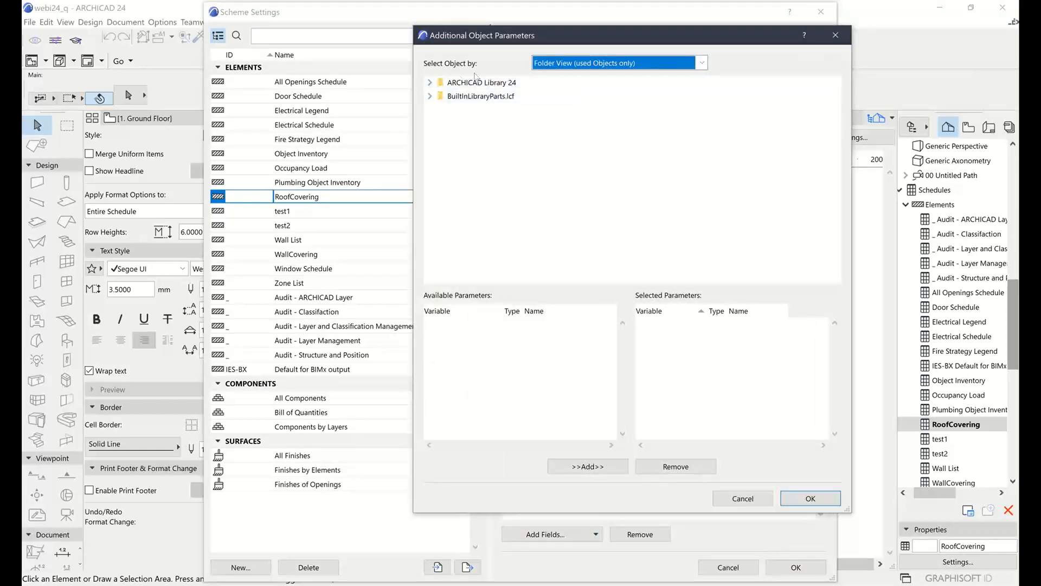
Select CI Tools Roof Covering.gsm from the Coverings.lcf Container folder in CI Tools Library 24, and reposition and enlarge the parameters dialog
{"action": "left_click", "coordinate": [430, 83]}
{"action": "left_click", "coordinate": [437, 96]}
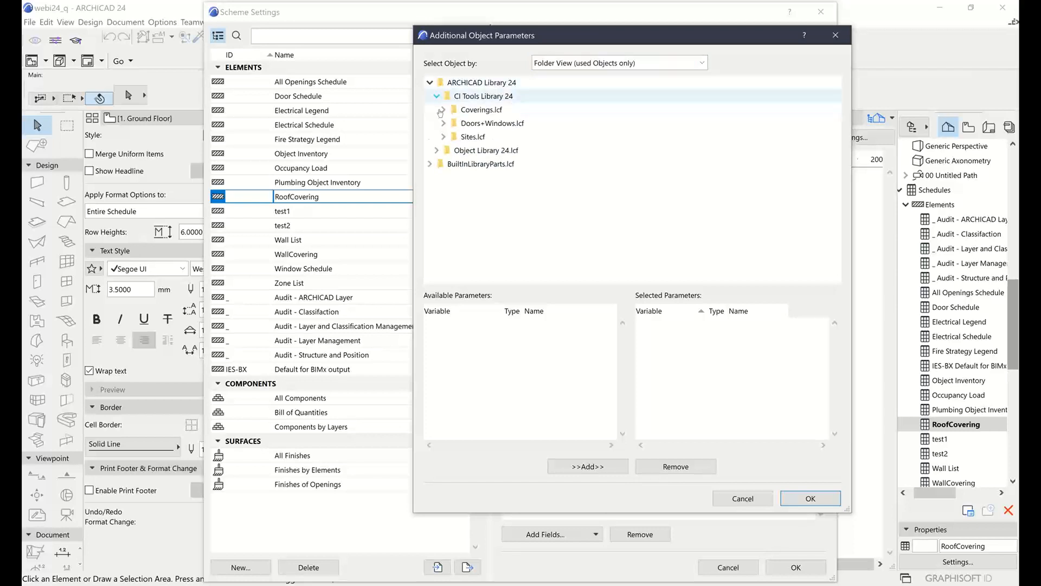
{"action": "left_click", "coordinate": [443, 109]}
{"action": "left_click", "coordinate": [450, 123]}
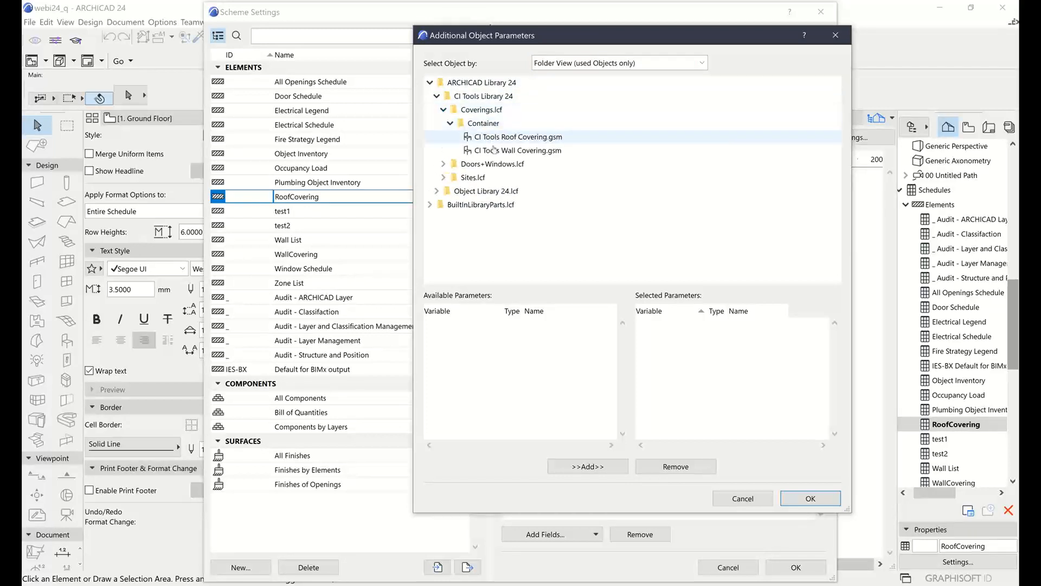
{"action": "left_click", "coordinate": [499, 137]}
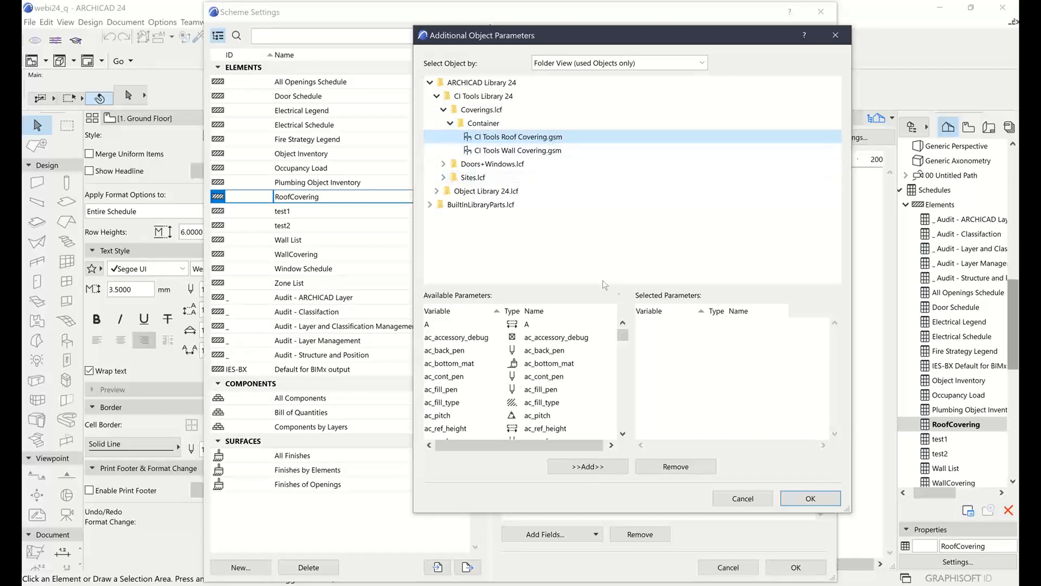
{"action": "left_click_drag", "start_coordinate": [623, 41], "coordinate": [591, 25]}
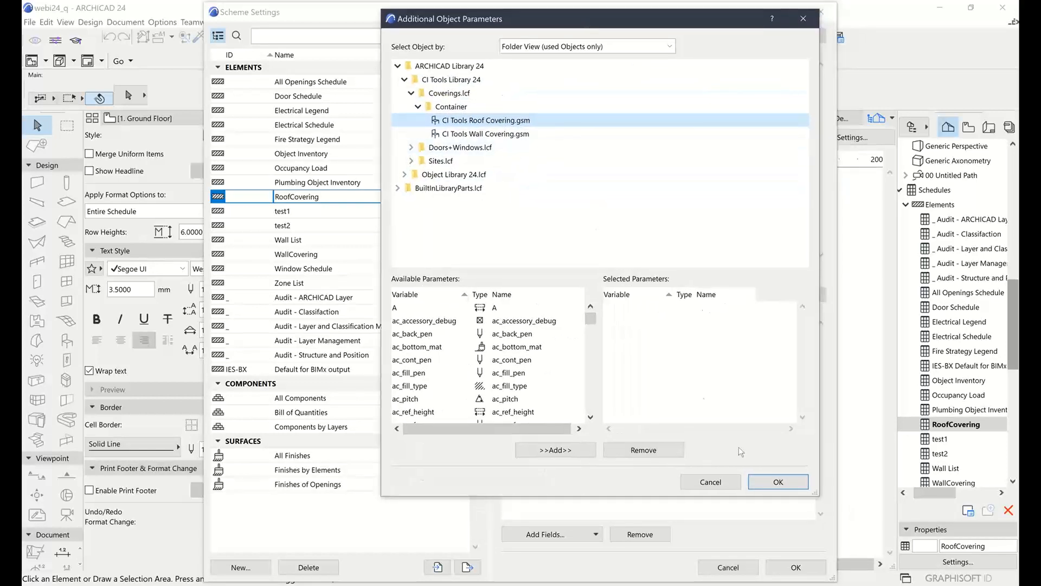
{"action": "left_click_drag", "start_coordinate": [816, 494], "coordinate": [889, 555]}
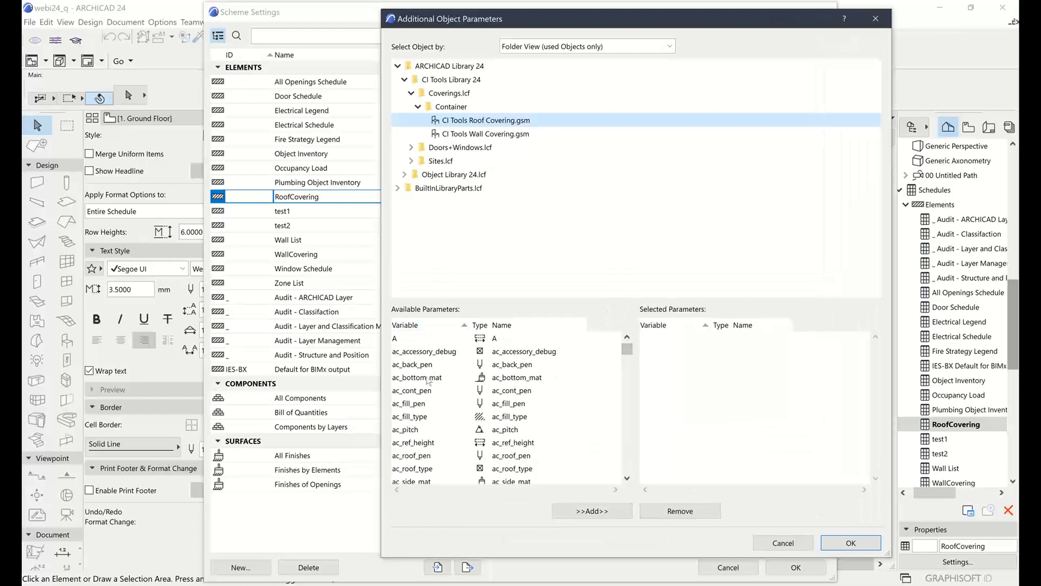
Examine the roof covering object's available parameters, from the apron, barge and batten settings to the calculated total lengths and roof areas
{"action": "left_click_drag", "start_coordinate": [629, 349], "coordinate": [628, 354]}
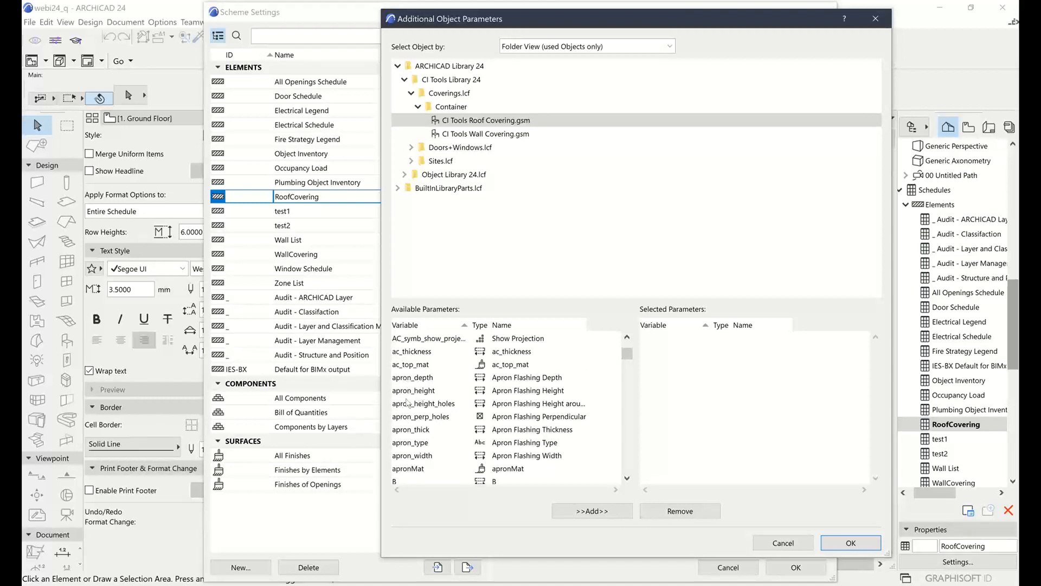
{"action": "left_click", "coordinate": [408, 379]}
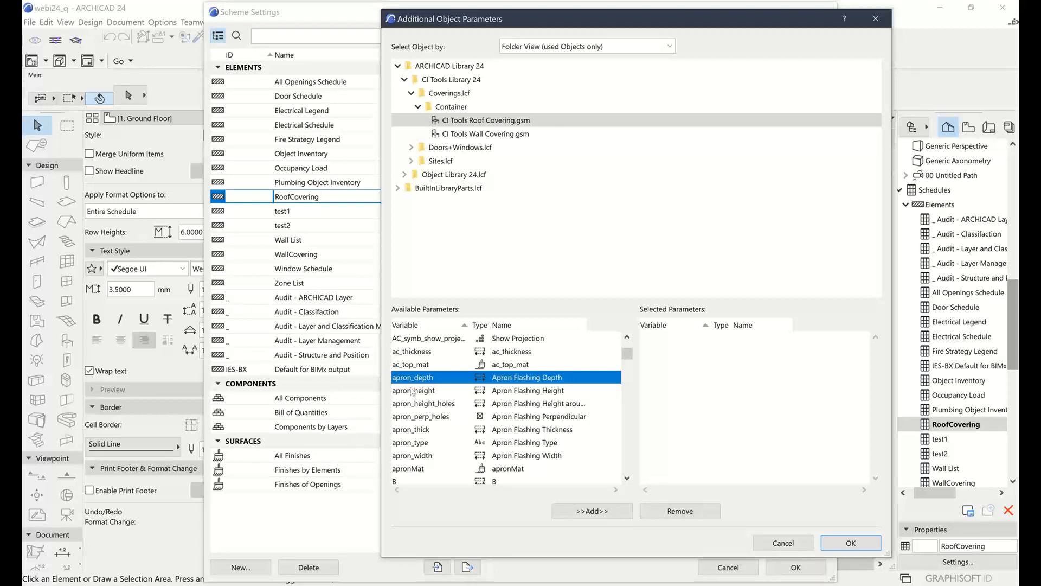
{"action": "left_click", "coordinate": [418, 404]}
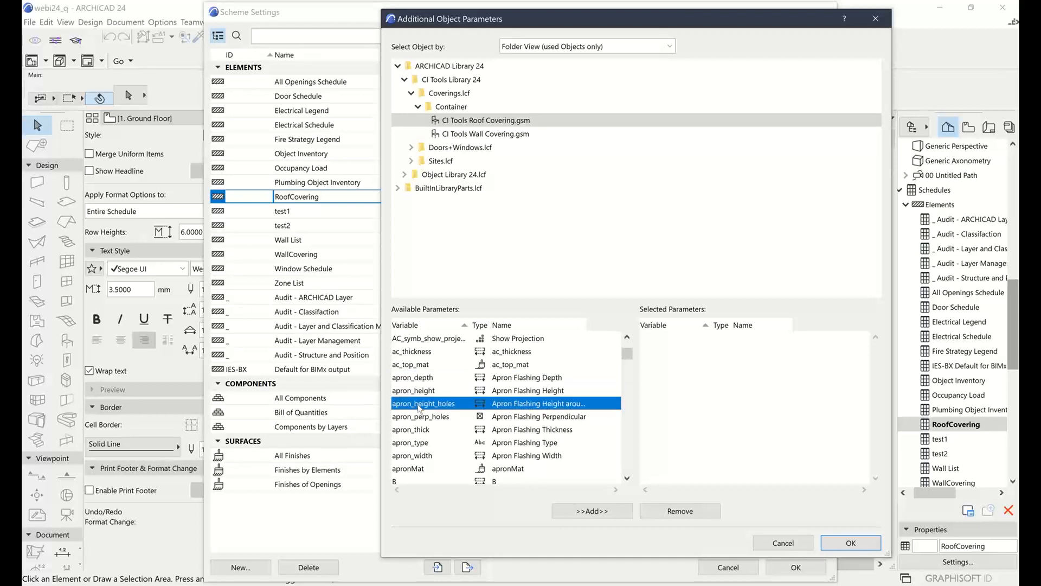
{"action": "scroll", "coordinate": [418, 401], "scroll_direction": "down", "scroll_amount": 1}
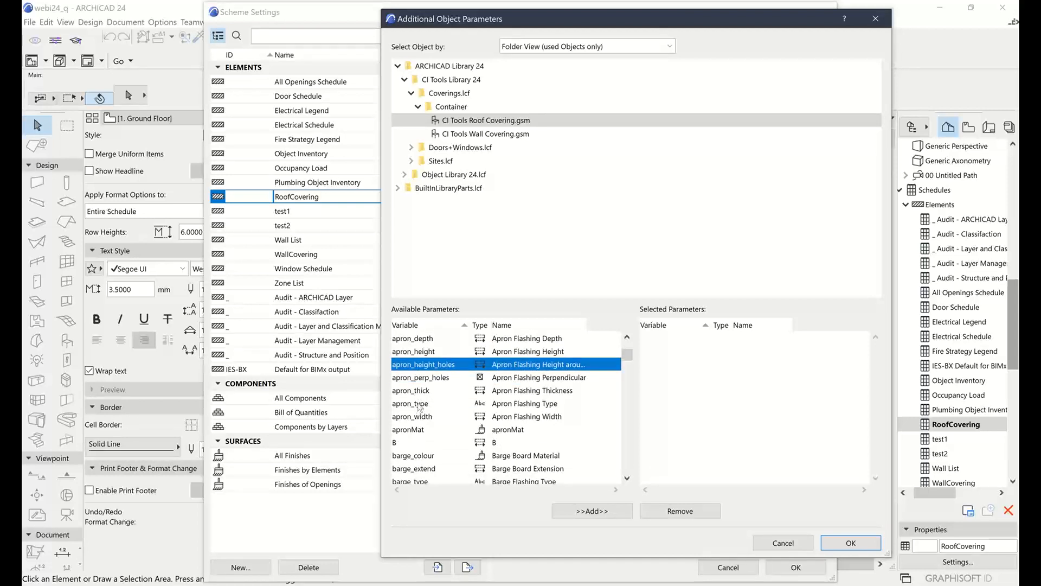
{"action": "scroll", "coordinate": [417, 404], "scroll_direction": "down", "scroll_amount": 1}
{"action": "scroll", "coordinate": [417, 404], "scroll_direction": "down", "scroll_amount": 3}
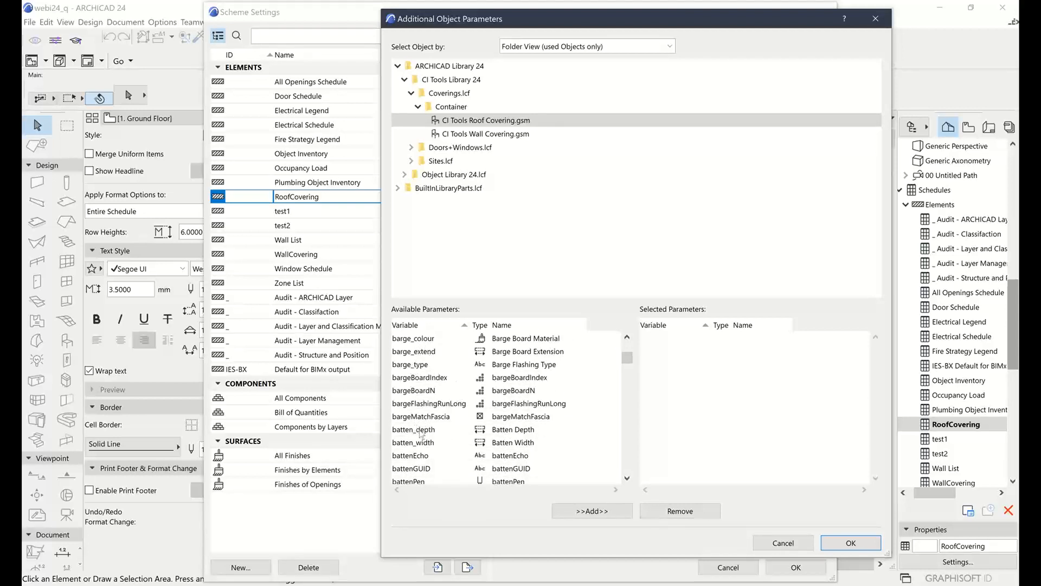
{"action": "scroll", "coordinate": [418, 434], "scroll_direction": "down", "scroll_amount": 2}
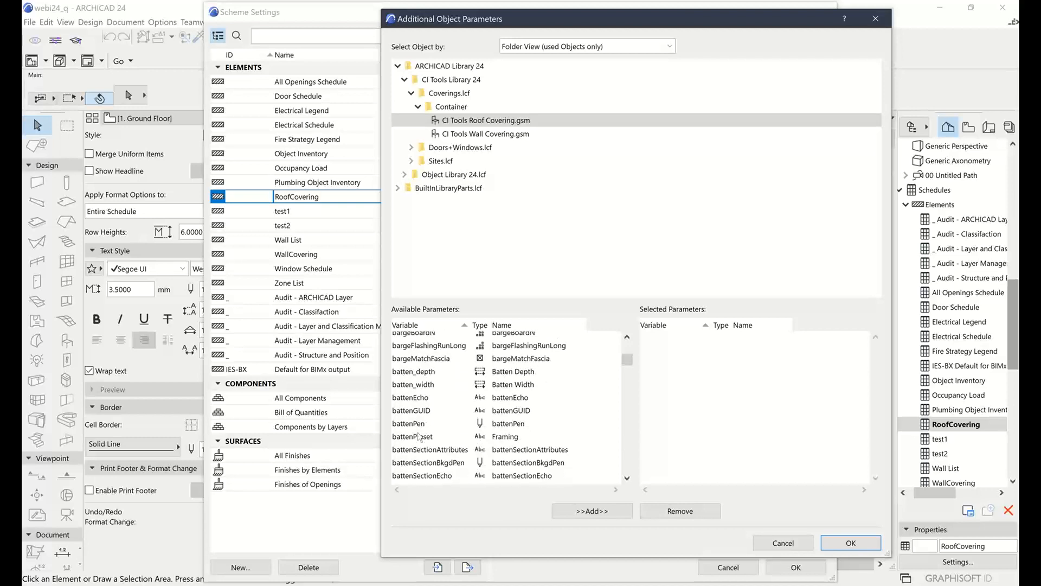
{"action": "scroll", "coordinate": [417, 428], "scroll_direction": "down", "scroll_amount": 3}
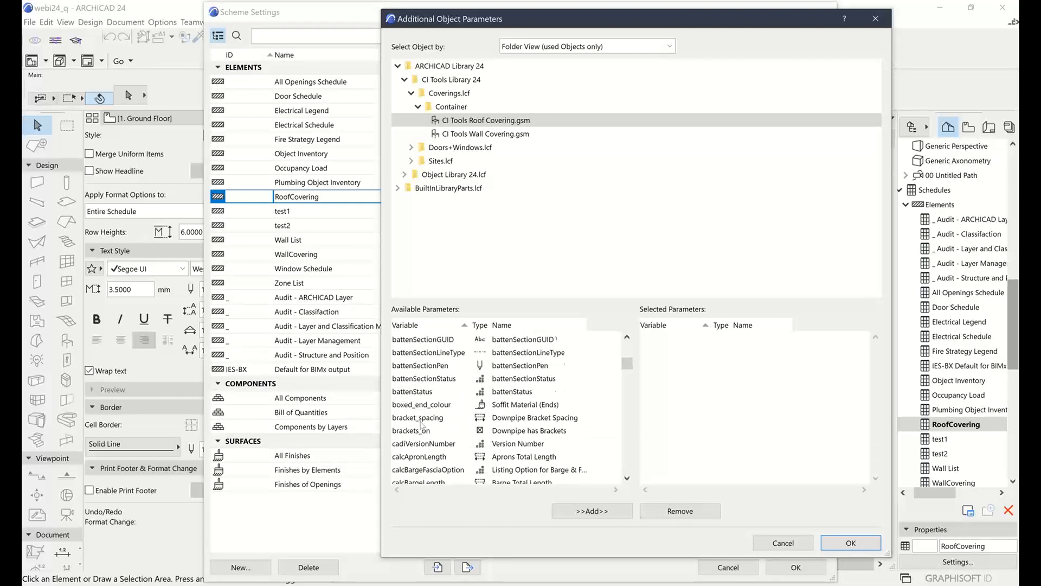
{"action": "scroll", "coordinate": [418, 426], "scroll_direction": "down", "scroll_amount": 3}
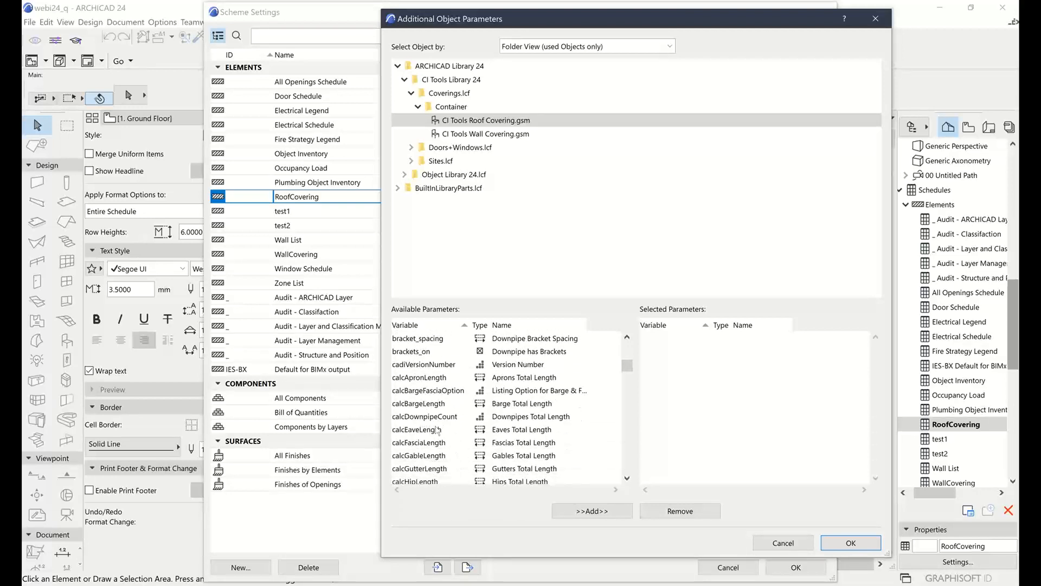
{"action": "scroll", "coordinate": [436, 430], "scroll_direction": "down", "scroll_amount": 3}
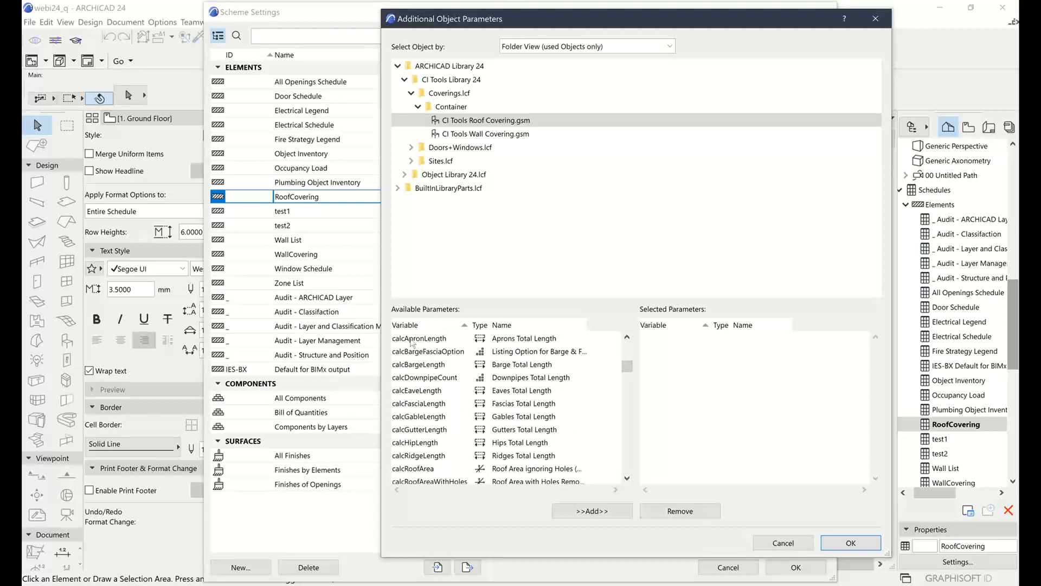
{"action": "scroll", "coordinate": [433, 341], "scroll_direction": "up", "scroll_amount": 4}
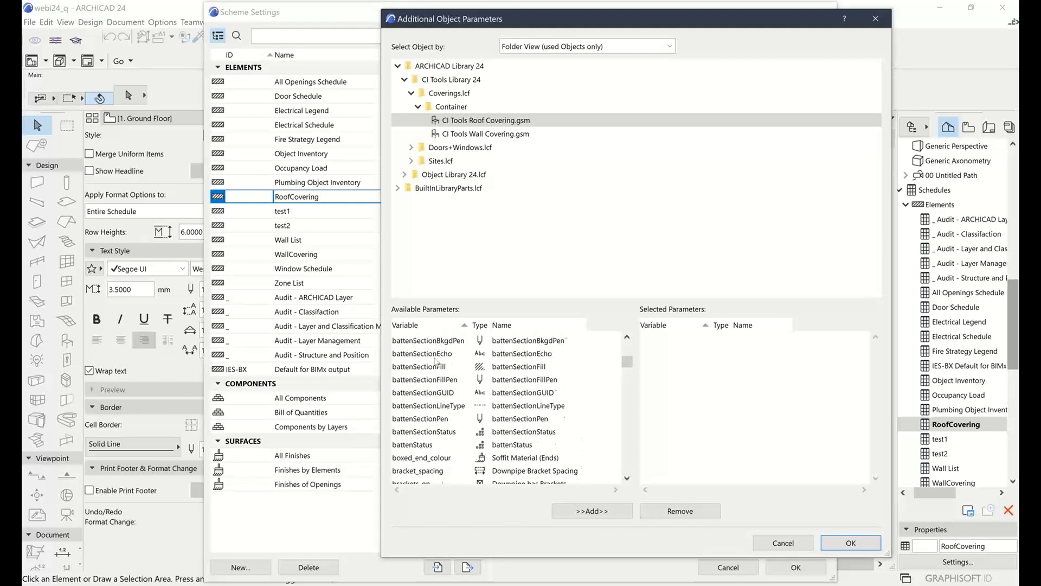
{"action": "scroll", "coordinate": [435, 361], "scroll_direction": "down", "scroll_amount": 3}
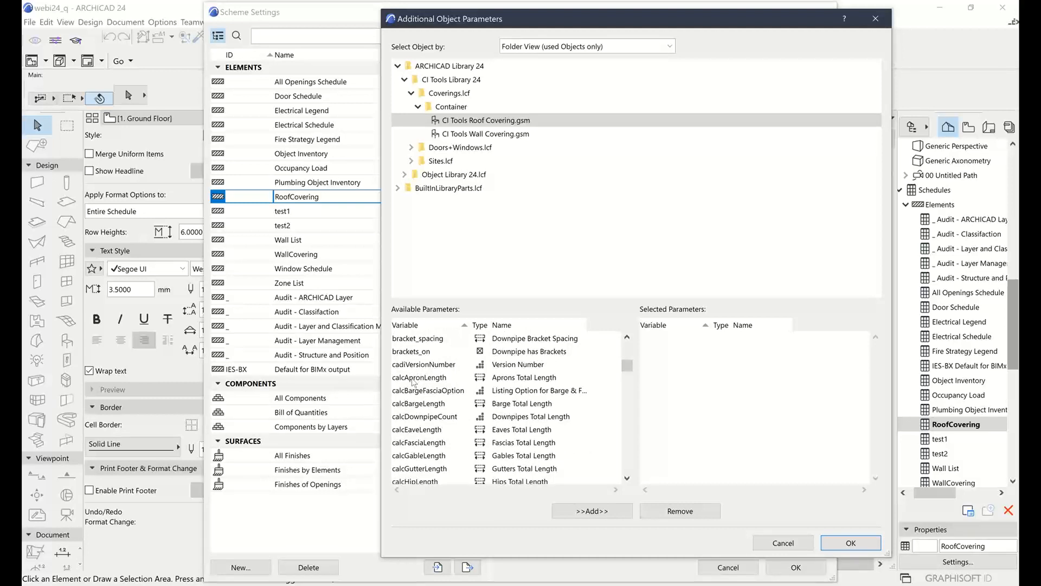
Add the calcRoofArea and calcRoofAreaWithHoles parameters to the selected parameters for the roof covering object
{"action": "left_click", "coordinate": [413, 380]}
{"action": "scroll", "coordinate": [436, 377], "scroll_direction": "down", "scroll_amount": 3}
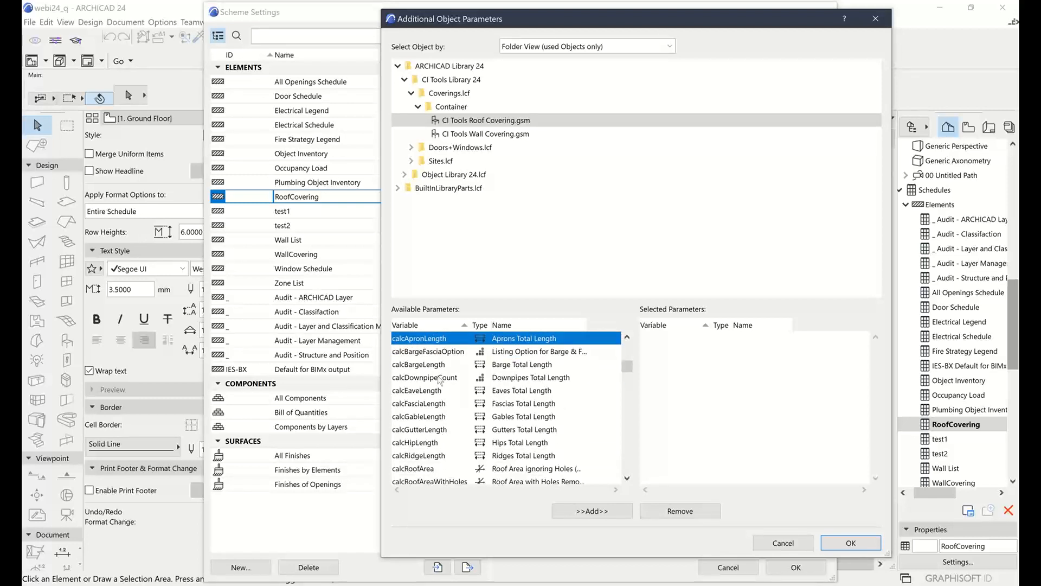
{"action": "scroll", "coordinate": [439, 449], "scroll_direction": "down", "scroll_amount": 3}
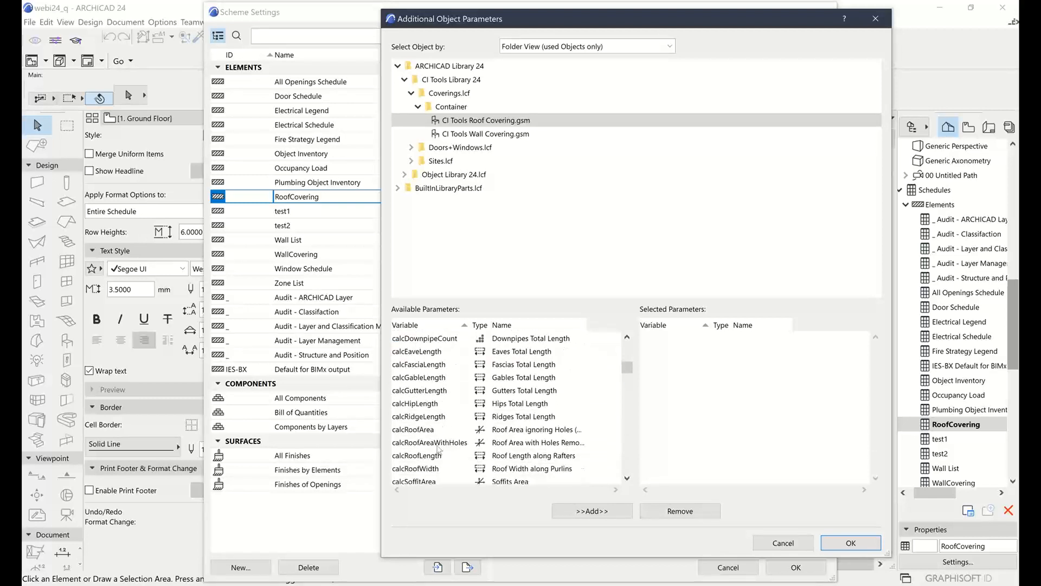
{"action": "left_click", "coordinate": [422, 429]}
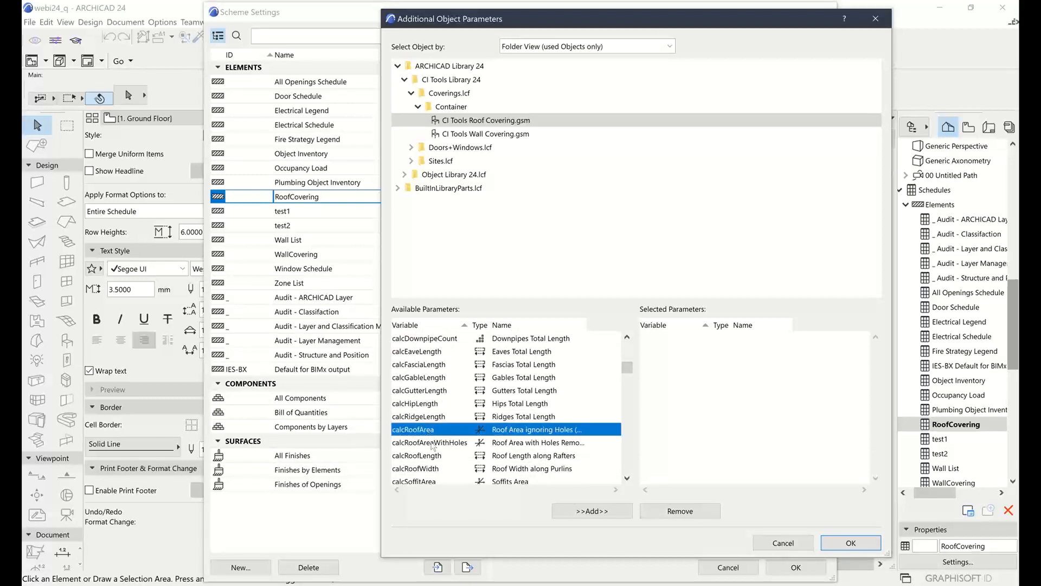
{"action": "left_click", "coordinate": [588, 512]}
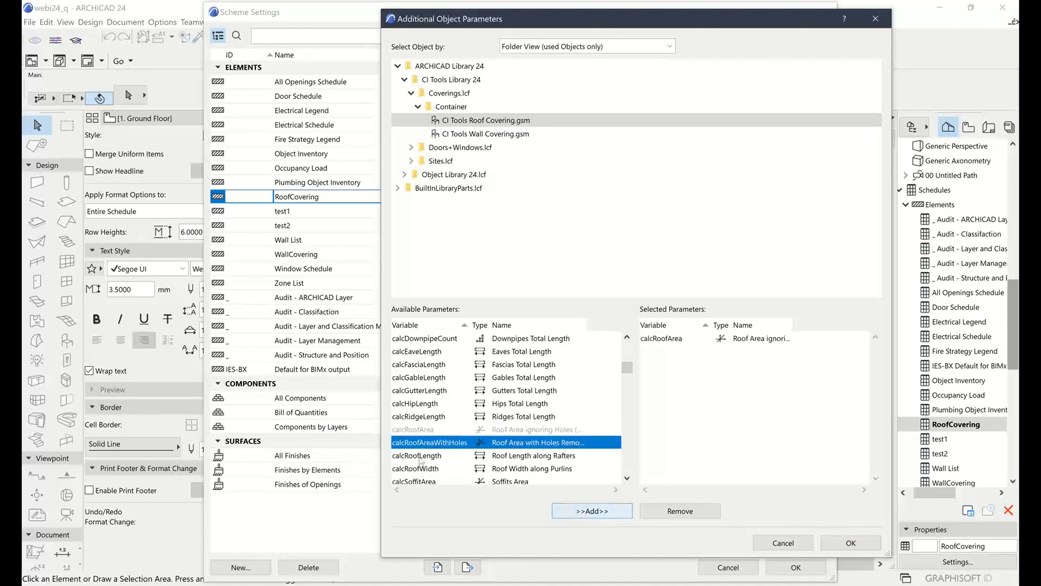
{"action": "left_click", "coordinate": [595, 512]}
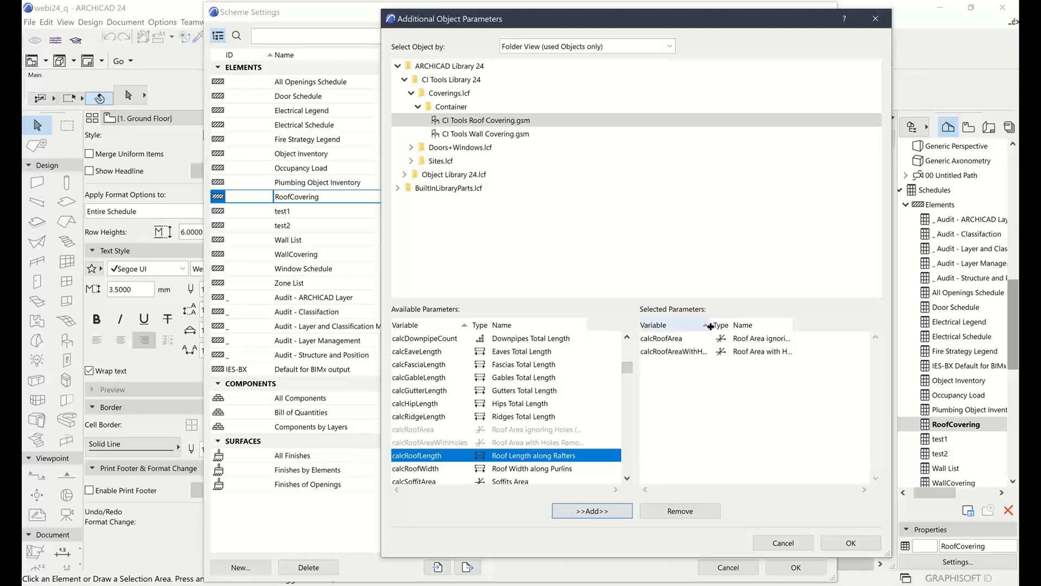
{"action": "left_click", "coordinate": [450, 444]}
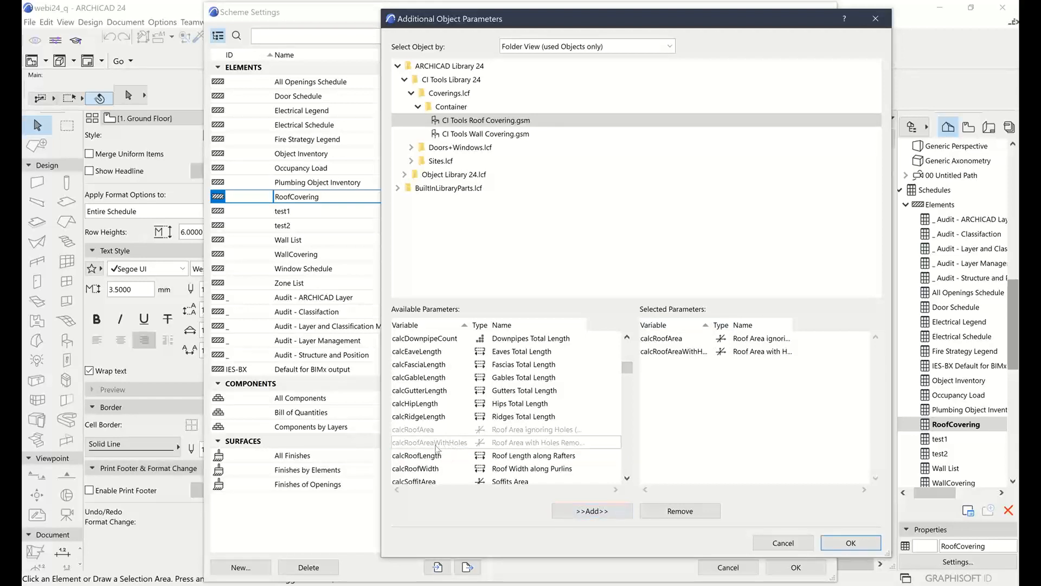
Add the roof covering's calcRoofLength, calcRoofWidth and calcSoffitArea parameters to the selected parameters
{"action": "scroll", "coordinate": [436, 445], "scroll_direction": "down", "scroll_amount": 3}
{"action": "left_click", "coordinate": [436, 420]}
{"action": "left_click", "coordinate": [602, 512]}
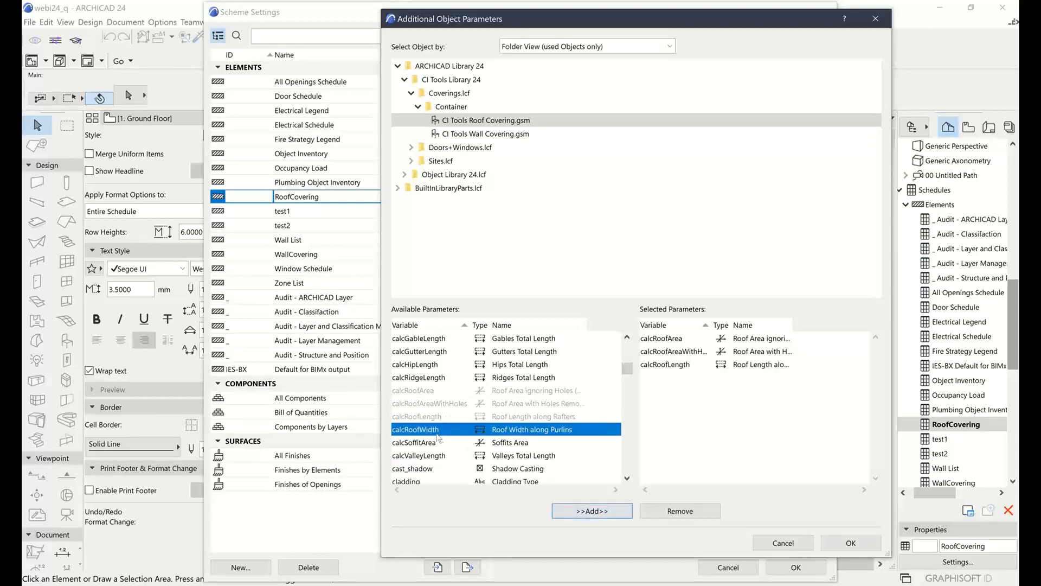
{"action": "left_click", "coordinate": [587, 509]}
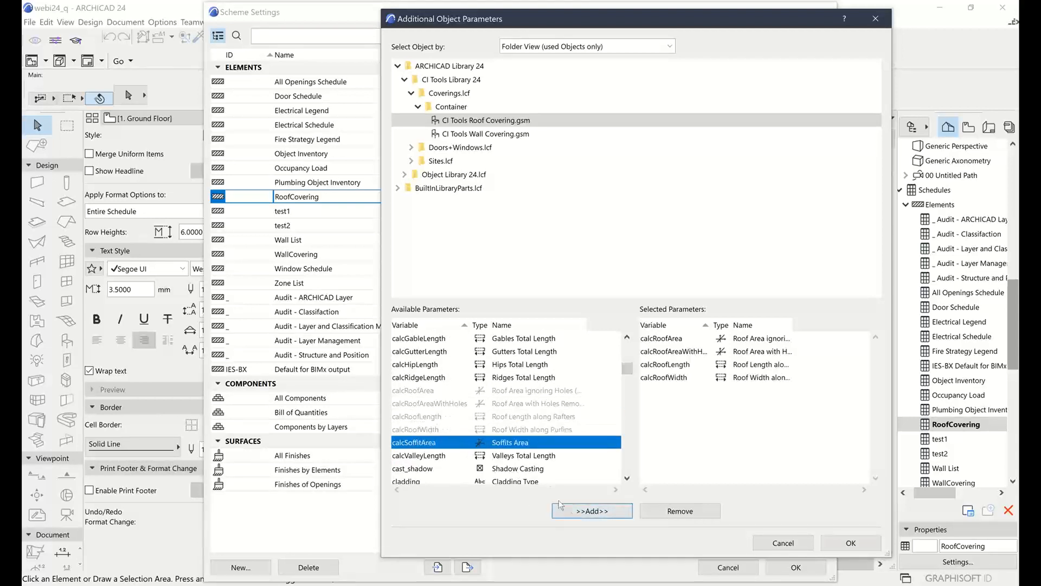
{"action": "left_click", "coordinate": [600, 513]}
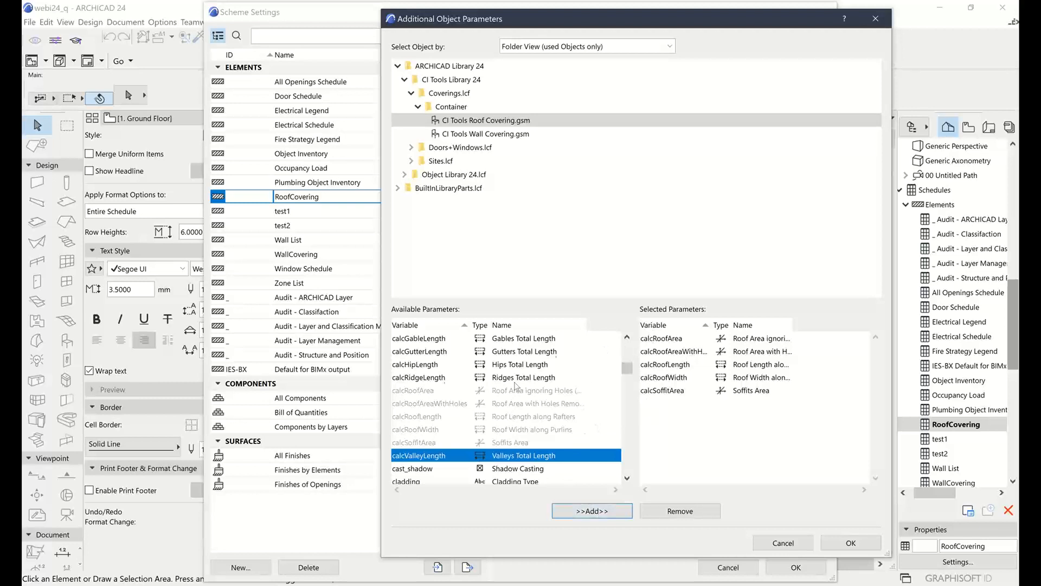
Add the roof covering's cladding (Cladding Type) parameter to the selected parameters
{"action": "scroll", "coordinate": [516, 385], "scroll_direction": "up", "scroll_amount": 1}
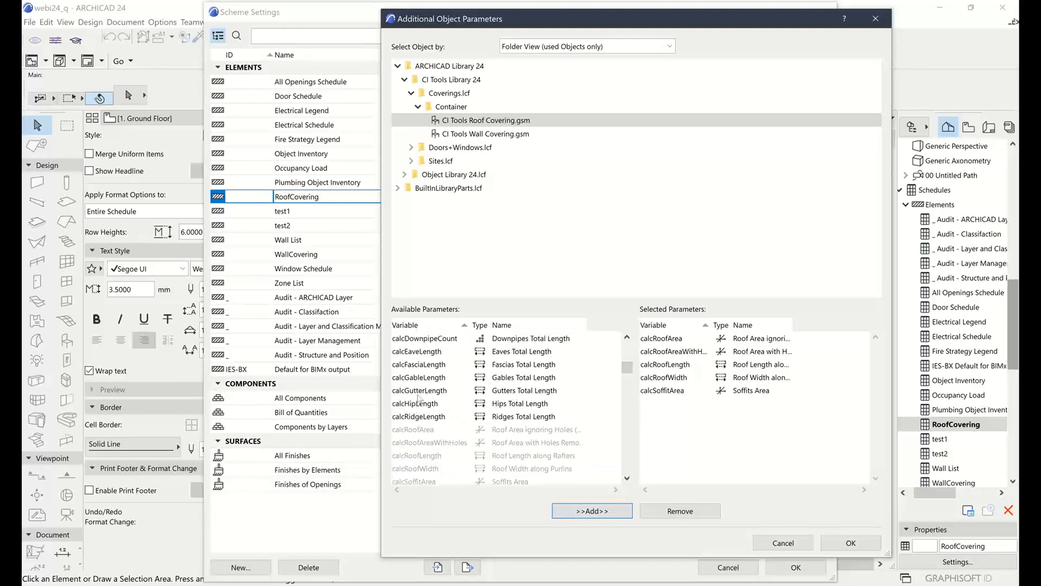
{"action": "scroll", "coordinate": [418, 399], "scroll_direction": "up", "scroll_amount": 2}
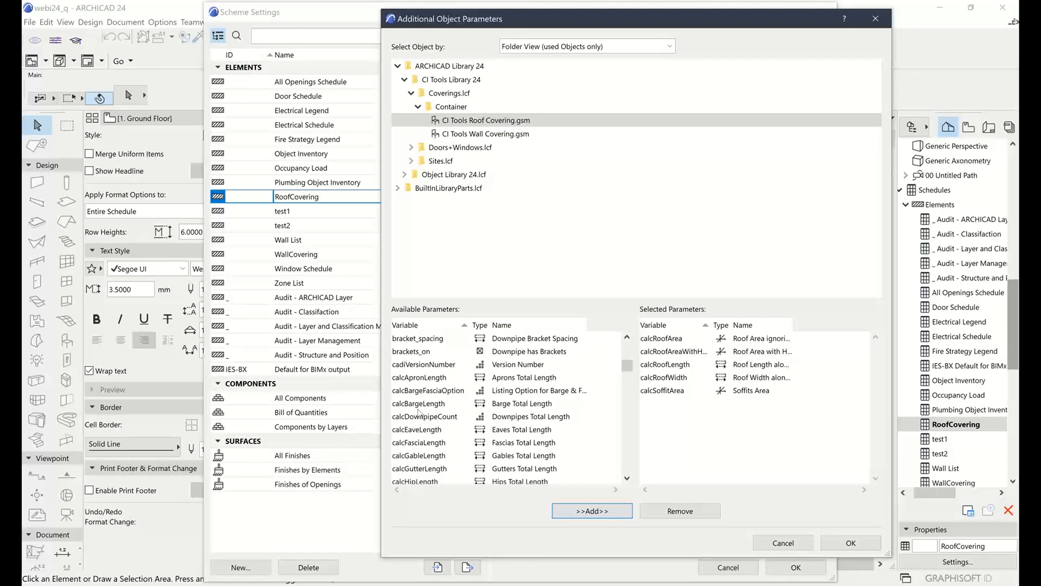
{"action": "scroll", "coordinate": [423, 406], "scroll_direction": "down", "scroll_amount": 6}
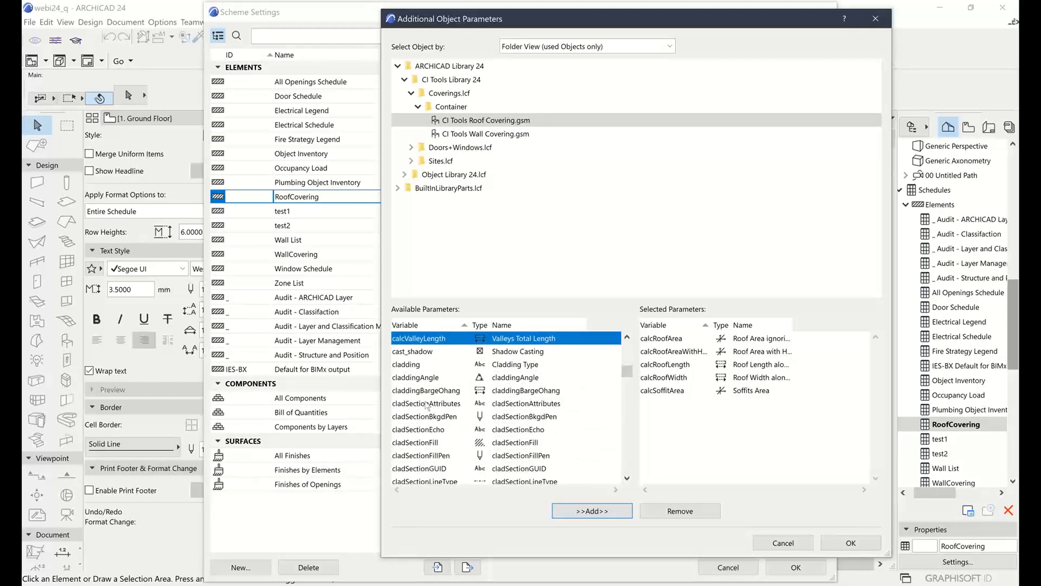
{"action": "left_click", "coordinate": [415, 365]}
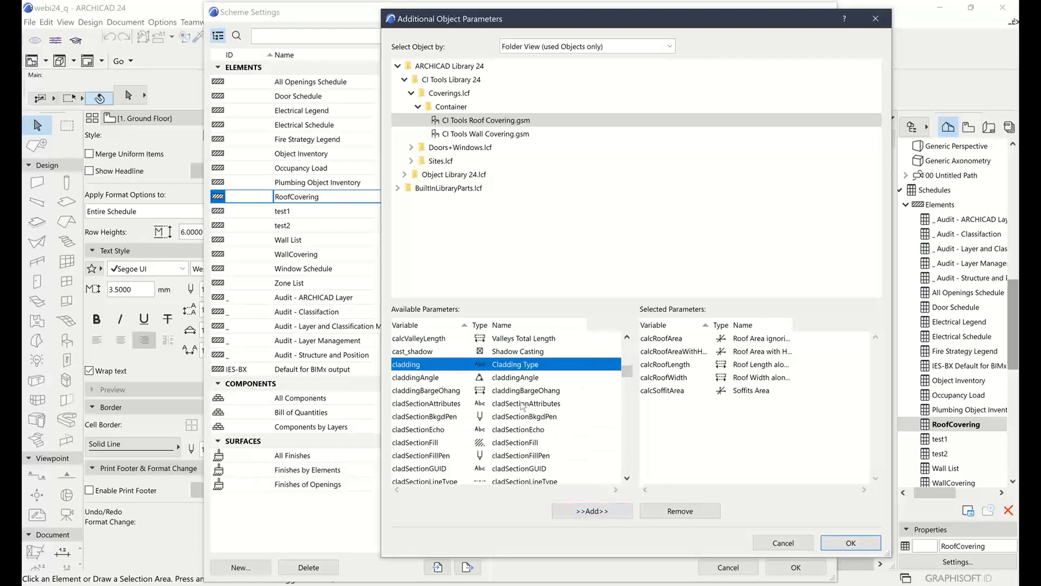
{"action": "left_click", "coordinate": [605, 513]}
Accept the selected object parameters as RoofCovering fields and apply the scheme settings to the schedule
{"action": "scroll", "coordinate": [418, 372], "scroll_direction": "down", "scroll_amount": 4}
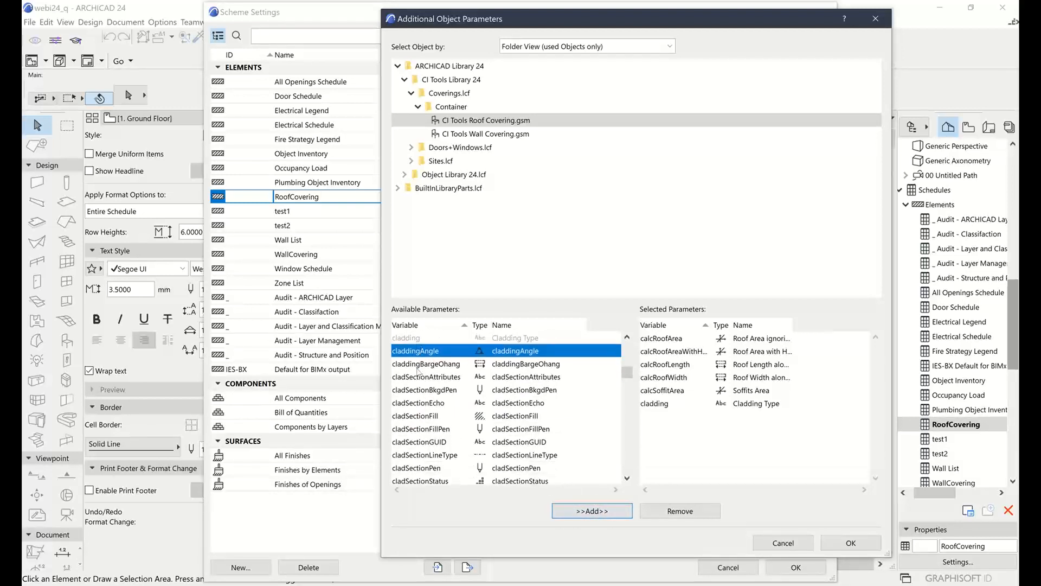
{"action": "scroll", "coordinate": [418, 372], "scroll_direction": "down", "scroll_amount": 4}
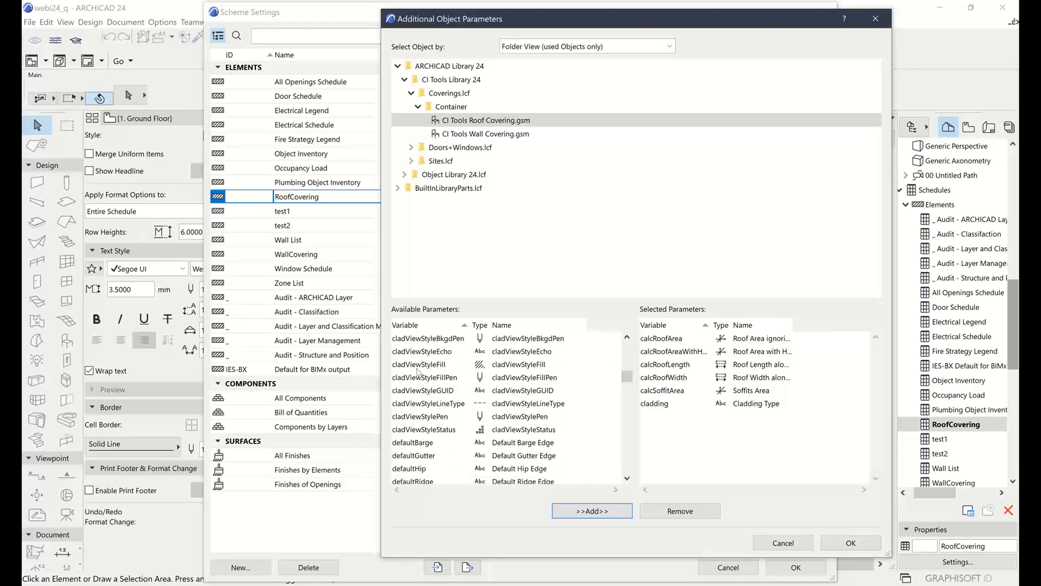
{"action": "scroll", "coordinate": [418, 372], "scroll_direction": "up", "scroll_amount": 6}
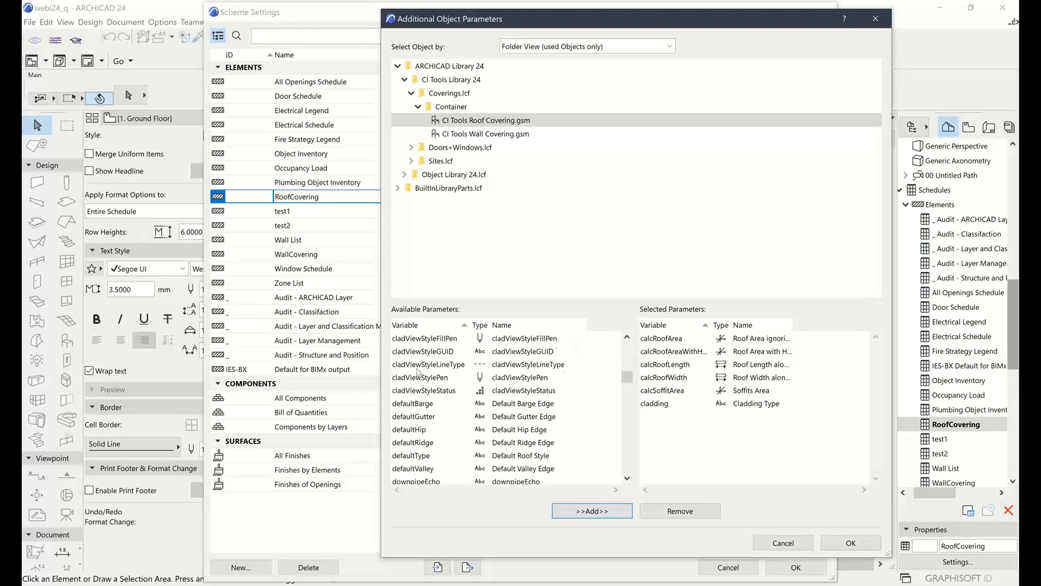
{"action": "scroll", "coordinate": [418, 370], "scroll_direction": "up", "scroll_amount": 3}
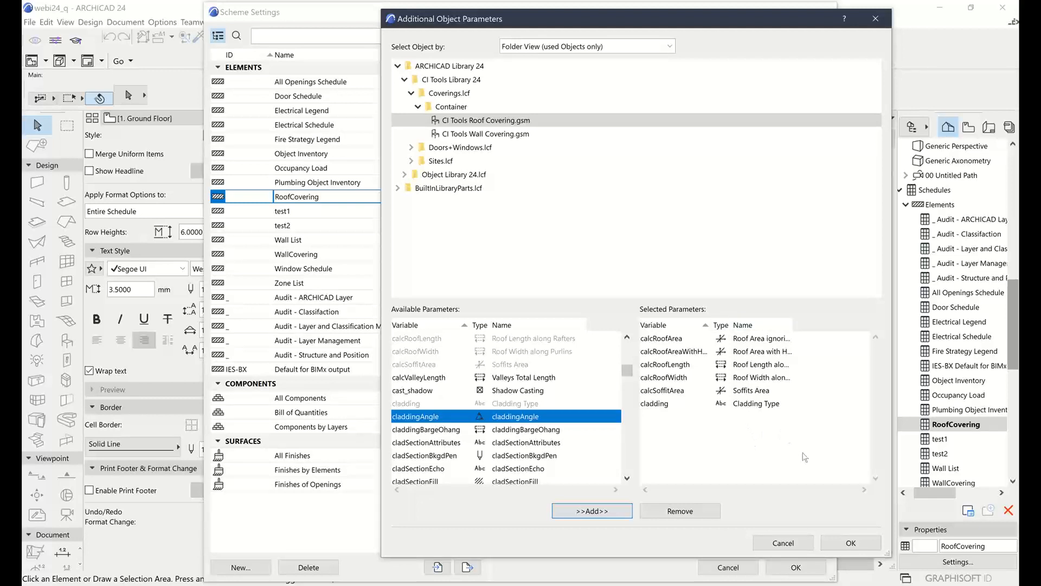
{"action": "left_click", "coordinate": [851, 541]}
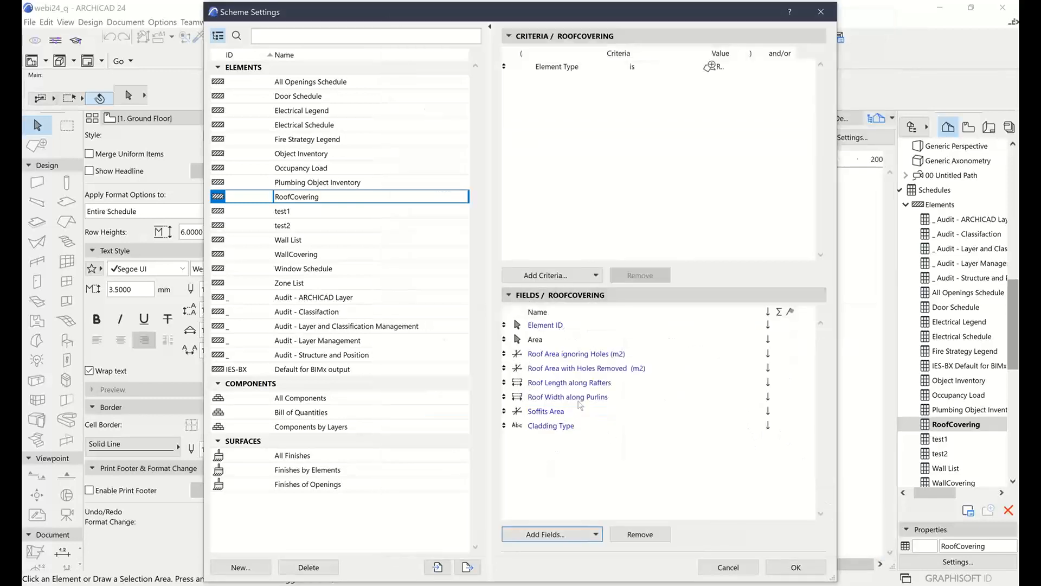
{"action": "left_click", "coordinate": [794, 567]}
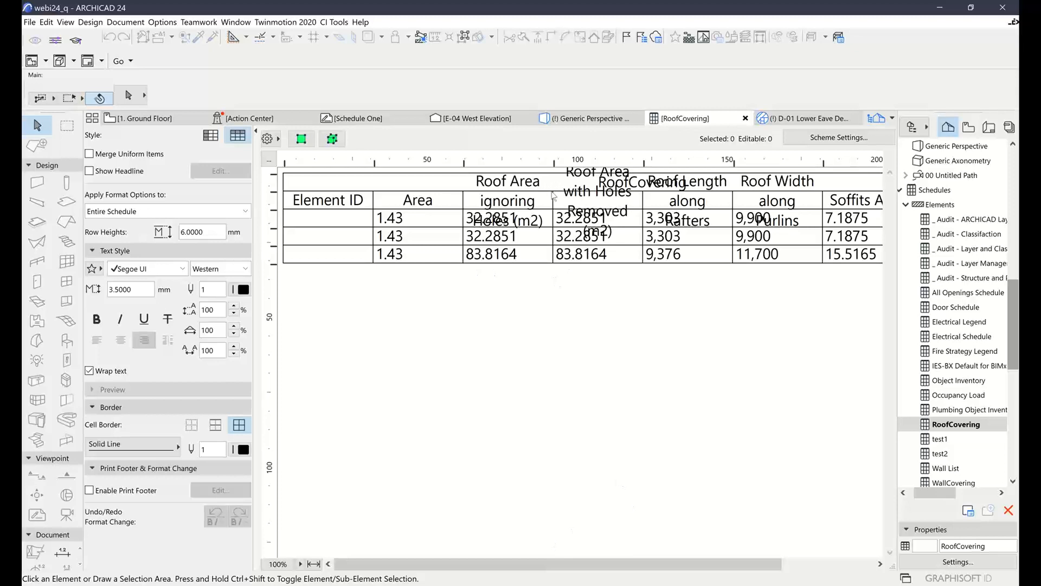
Set the font size of the entire RoofCovering schedule to 2 mm and review its columns through Cladding Type
{"action": "left_click", "coordinate": [152, 291]}
{"action": "type", "text": "2"}
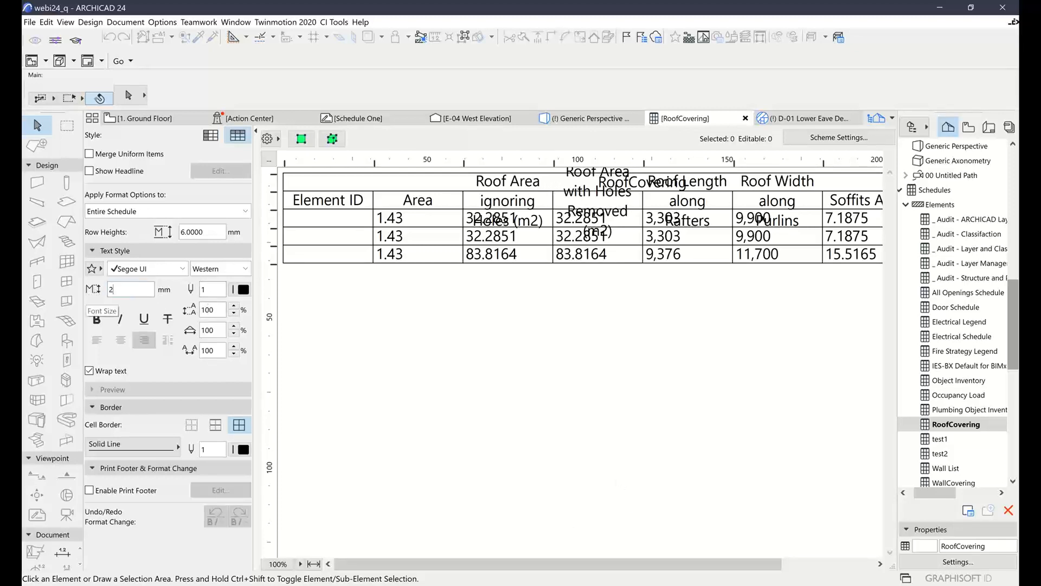
{"action": "key", "text": "Return"}
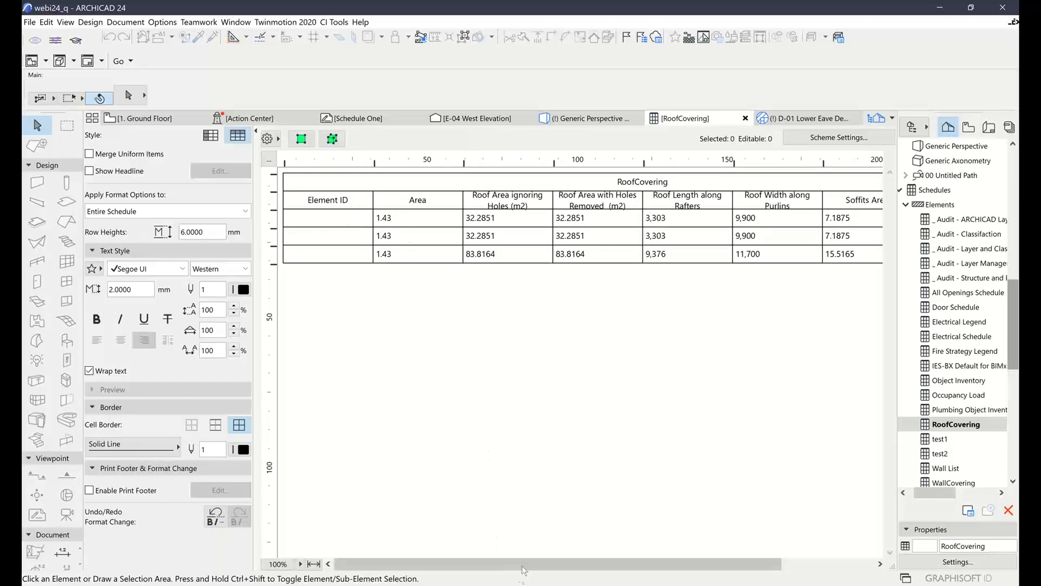
{"action": "left_click_drag", "start_coordinate": [524, 563], "coordinate": [635, 564]}
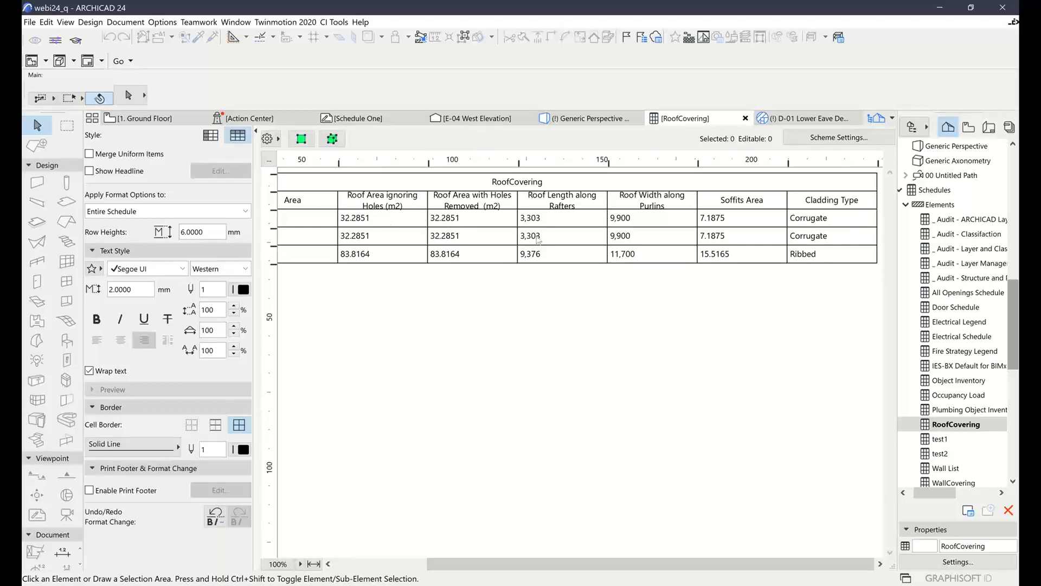
{"action": "left_click", "coordinate": [400, 564]}
{"action": "left_click_drag", "start_coordinate": [452, 566], "coordinate": [363, 561]}
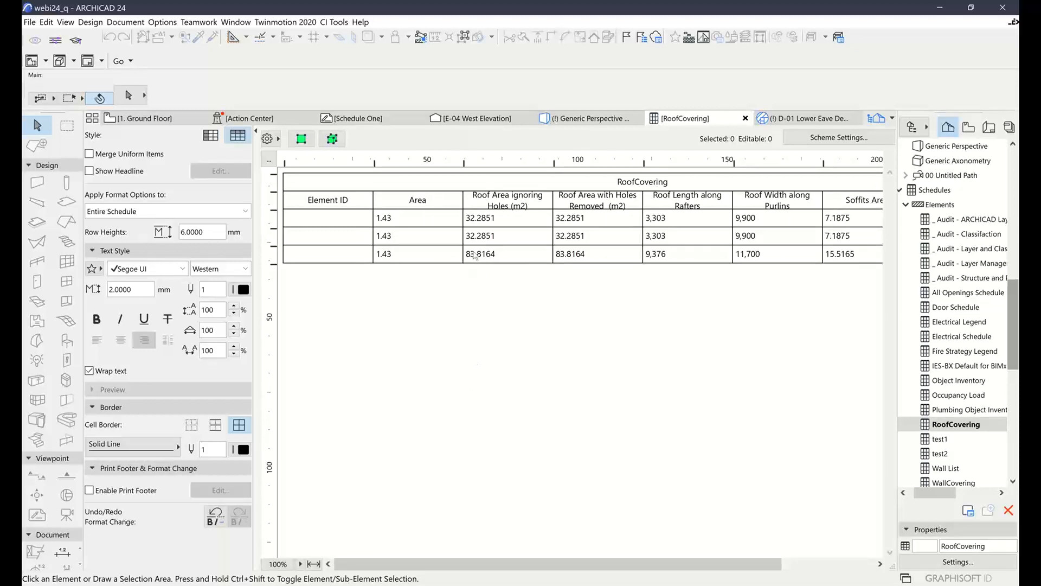
Switch to the 1. Ground Floor plan and frame the Kitchen and Living area
{"action": "mouse_move", "coordinate": [379, 120]}
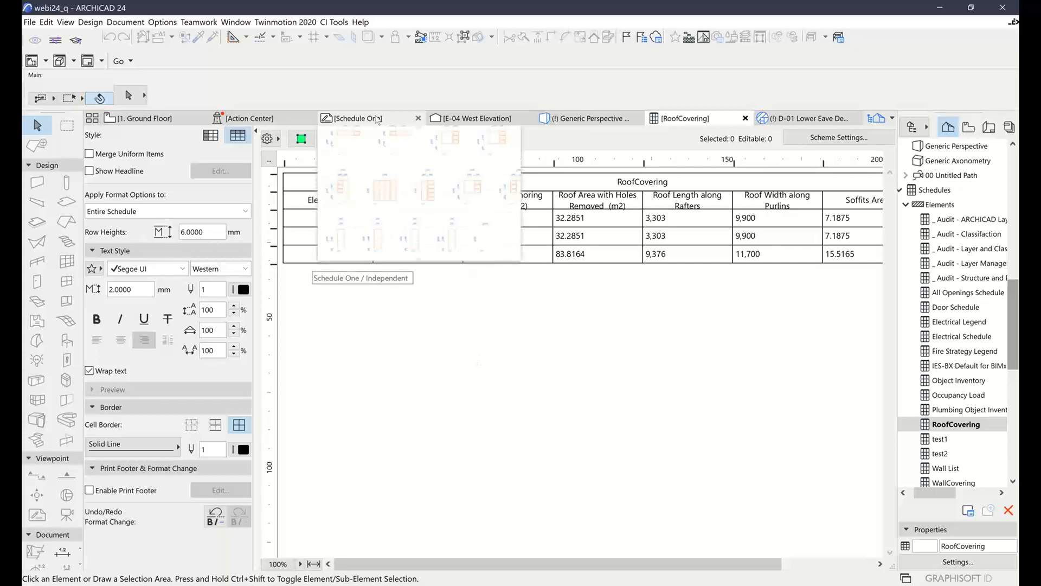
{"action": "mouse_move", "coordinate": [465, 120]}
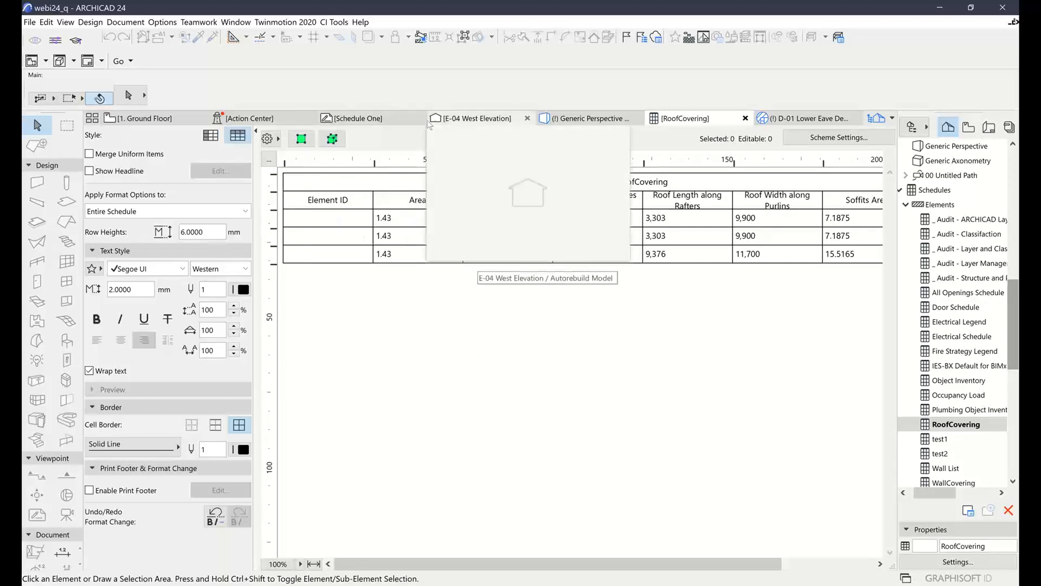
{"action": "left_click", "coordinate": [179, 121]}
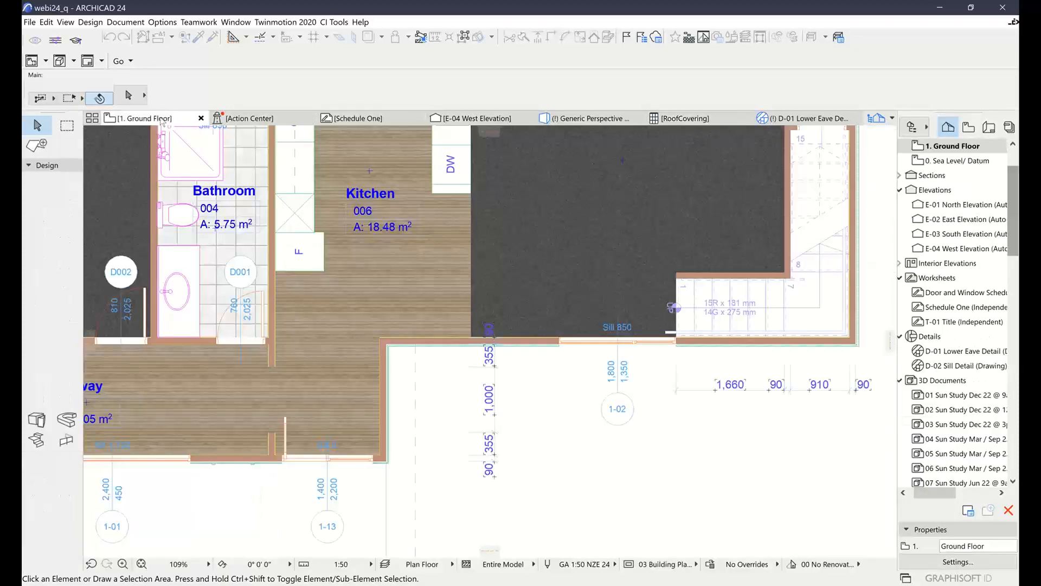
{"action": "scroll", "coordinate": [619, 272], "scroll_direction": "down", "scroll_amount": 2}
{"action": "middle_click_drag", "start_coordinate": [626, 280], "coordinate": [578, 373]}
{"action": "scroll", "coordinate": [520, 341], "scroll_direction": "up", "scroll_amount": 2}
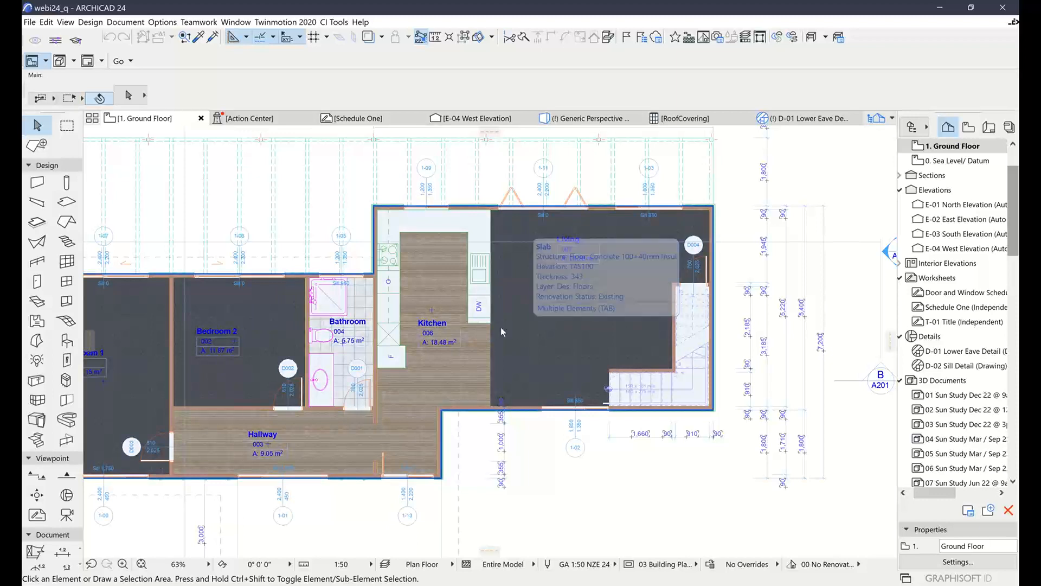
{"action": "middle_click_drag", "start_coordinate": [584, 466], "coordinate": [536, 481]}
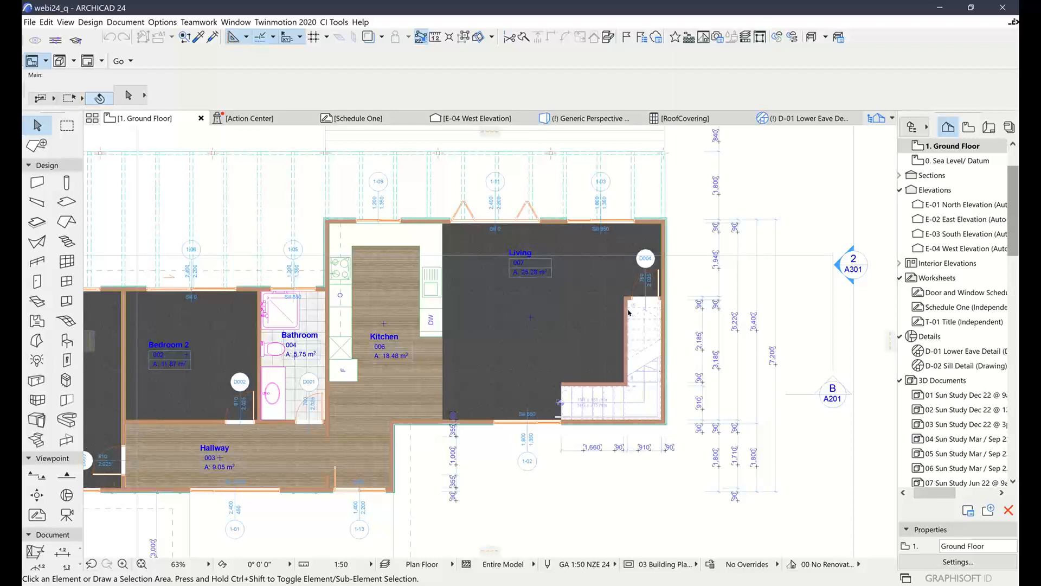
Display the CI Tools Bill of Quantities palette and reposition the Quantities Info window over the plan
{"action": "left_click", "coordinate": [177, 22]}
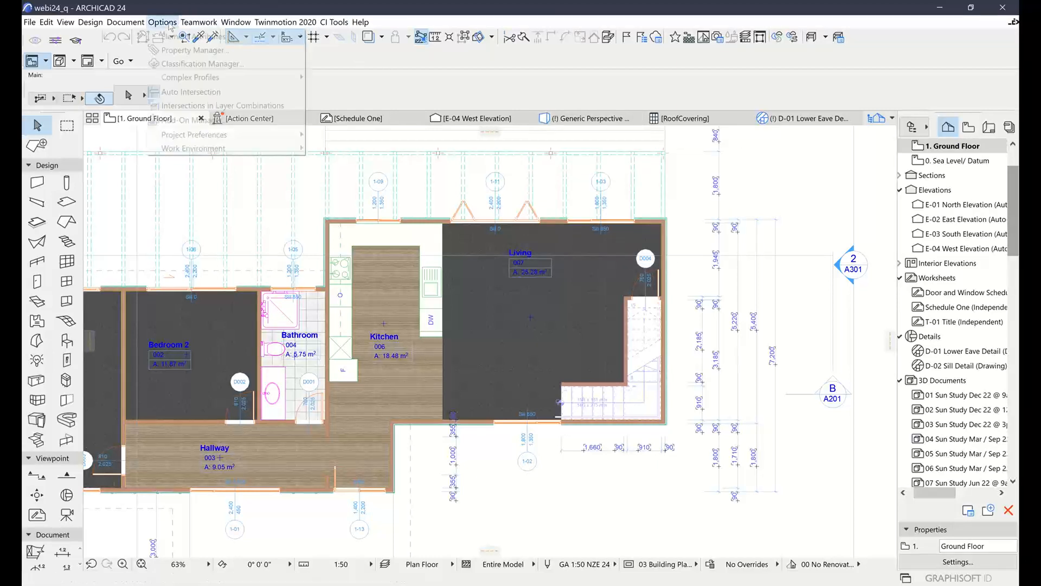
{"action": "mouse_move", "coordinate": [332, 22]}
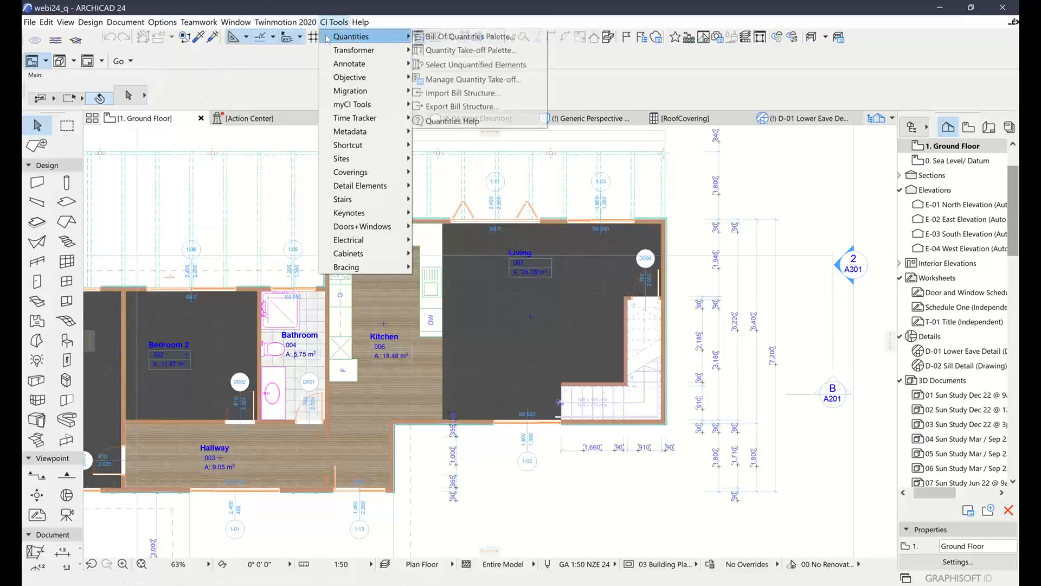
{"action": "left_click", "coordinate": [443, 36]}
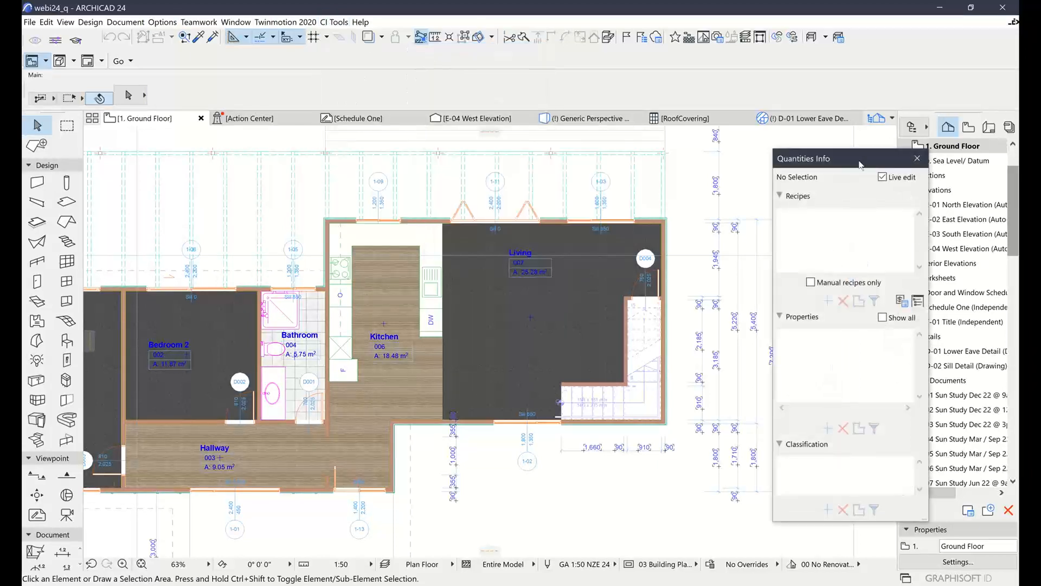
{"action": "left_click_drag", "start_coordinate": [846, 158], "coordinate": [846, 152]}
Inspect the quantities info of the wall covering beside window 1-02 and of the exterior wall behind it
{"action": "middle_click_drag", "start_coordinate": [456, 463], "coordinate": [434, 404]}
{"action": "scroll", "coordinate": [434, 404], "scroll_direction": "up", "scroll_amount": 3}
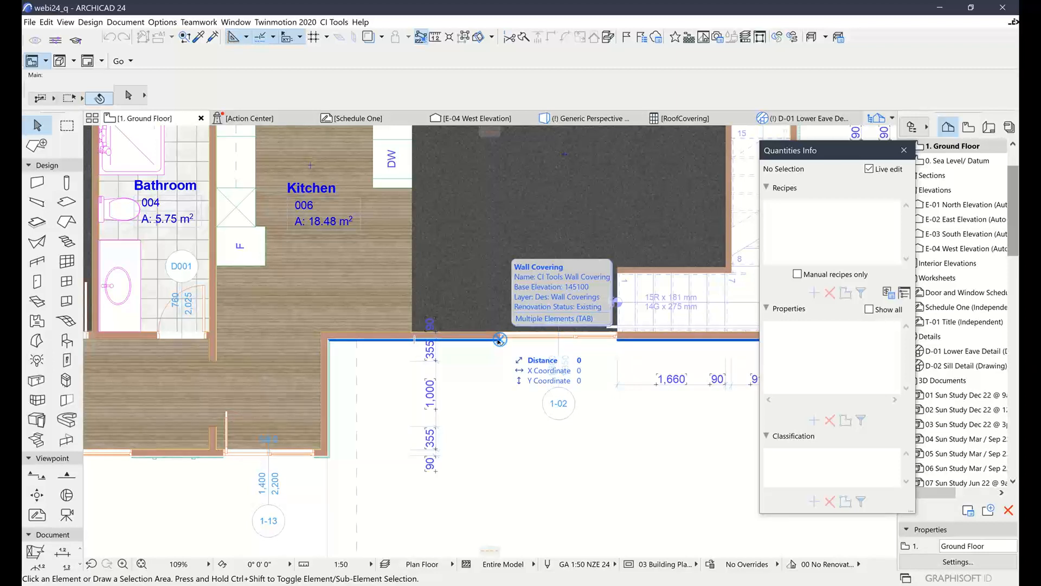
{"action": "left_click", "coordinate": [499, 340]}
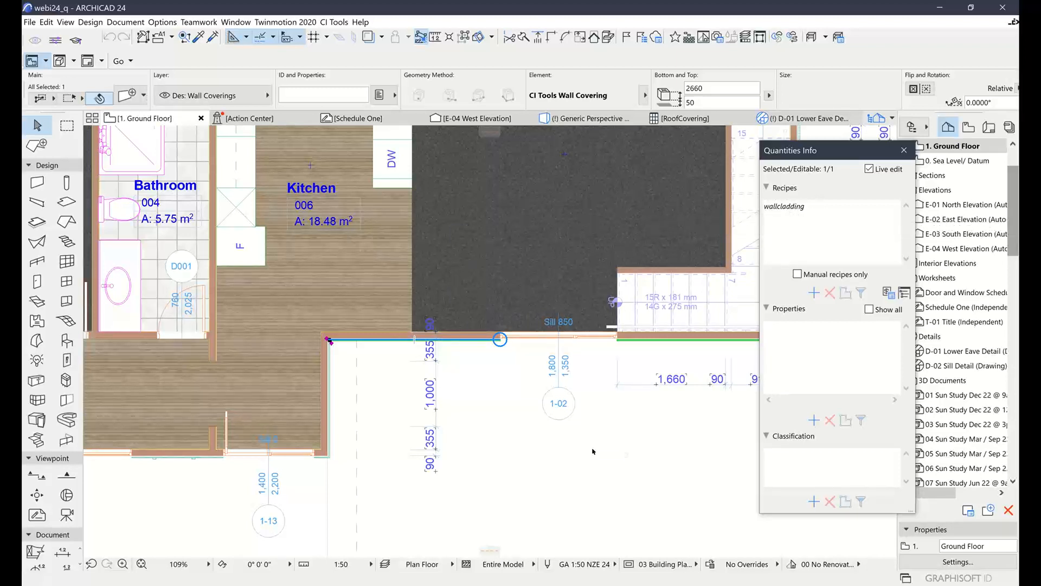
{"action": "left_click", "coordinate": [617, 451]}
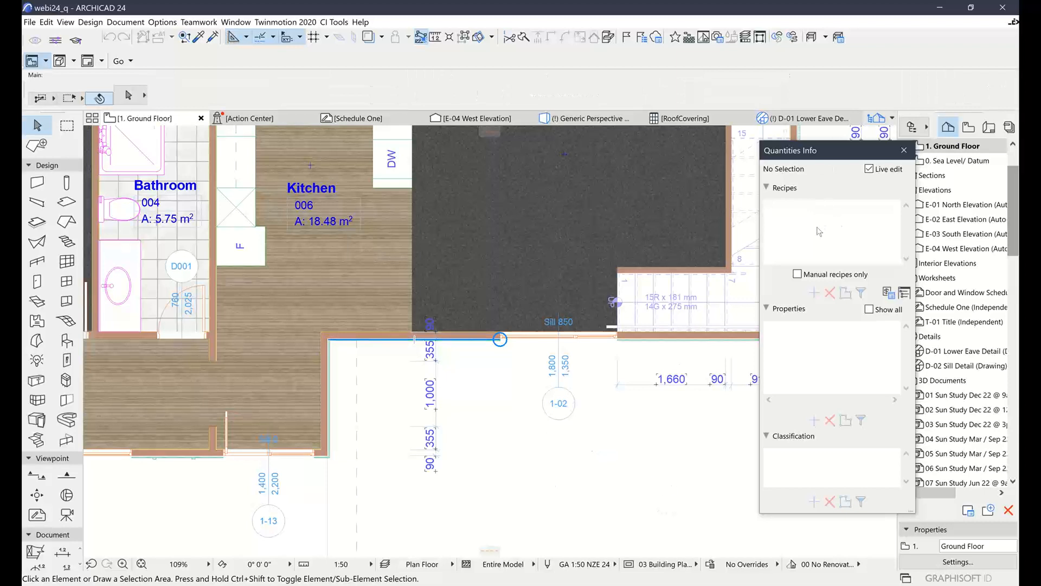
{"action": "left_click", "coordinate": [378, 340]}
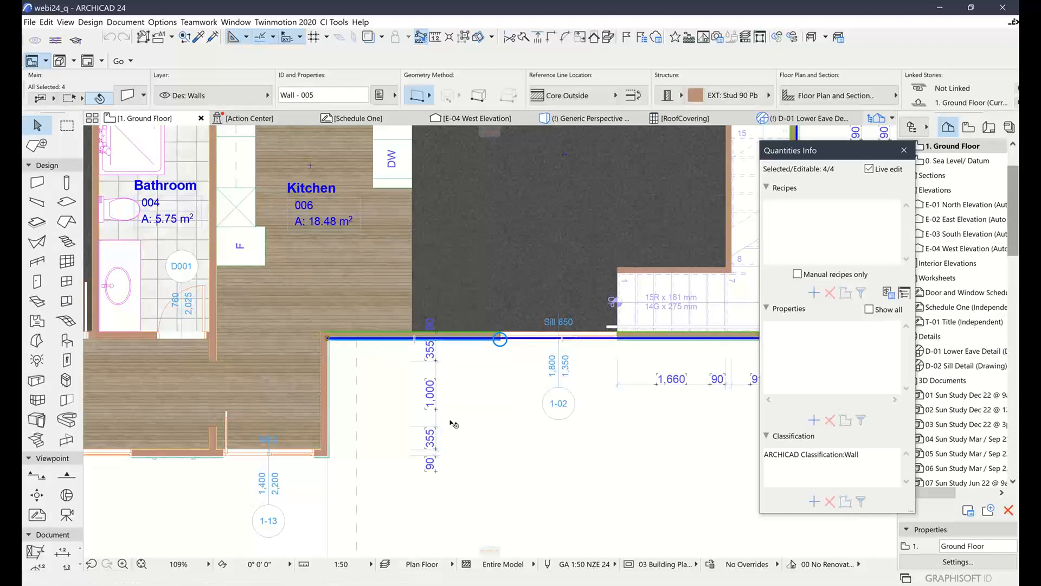
Select the wall covering left of window 1-02 and inspect its attached recipe in the quantities info
{"action": "scroll", "coordinate": [412, 358], "scroll_direction": "up", "scroll_amount": 5}
{"action": "left_click", "coordinate": [271, 324]}
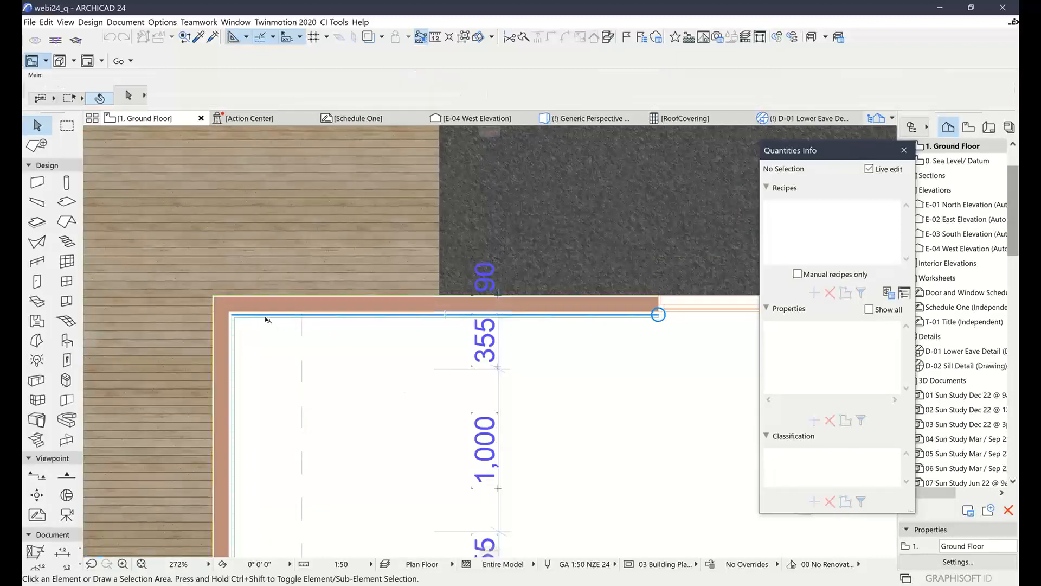
{"action": "left_click", "coordinate": [268, 316]}
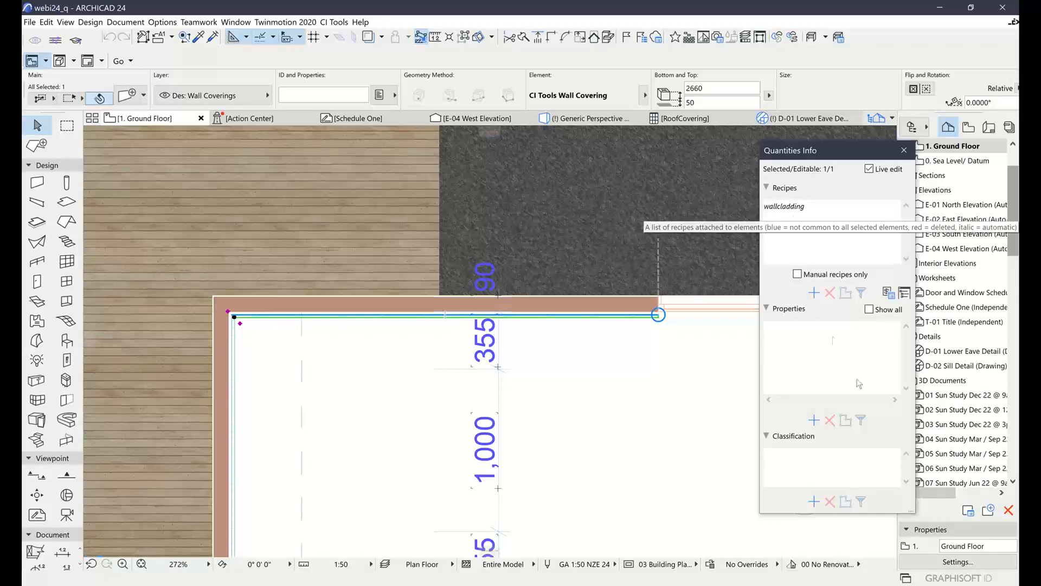
{"action": "scroll", "coordinate": [645, 410], "scroll_direction": "down", "scroll_amount": 3}
{"action": "middle_click_drag", "start_coordinate": [644, 410], "coordinate": [581, 390]}
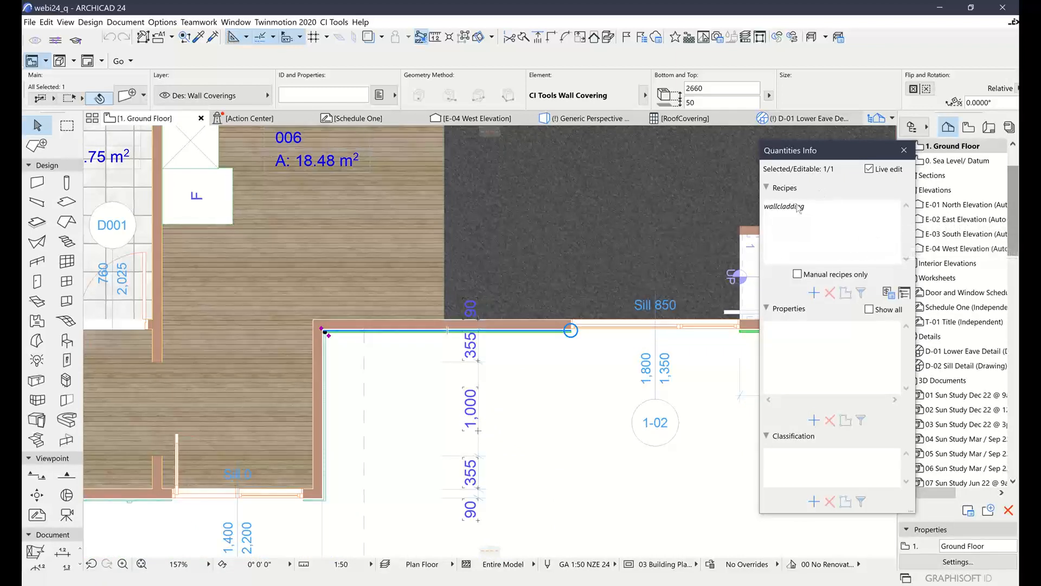
Examine the bill structure in the Quantity Take-off Manager, covering the Total Wall Cladding Area, Roof Cladding Areas, Corrugate Wall and Weatherboard Wall items
{"action": "left_click", "coordinate": [889, 294]}
{"action": "left_click_drag", "start_coordinate": [680, 49], "coordinate": [513, 38]}
{"action": "left_click", "coordinate": [209, 52]}
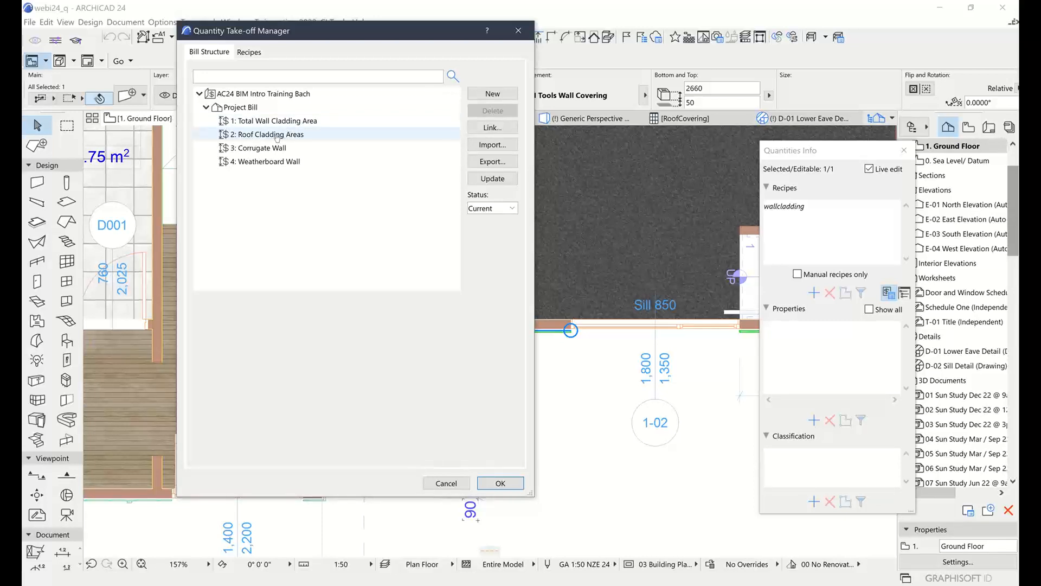
{"action": "left_click", "coordinate": [256, 135]}
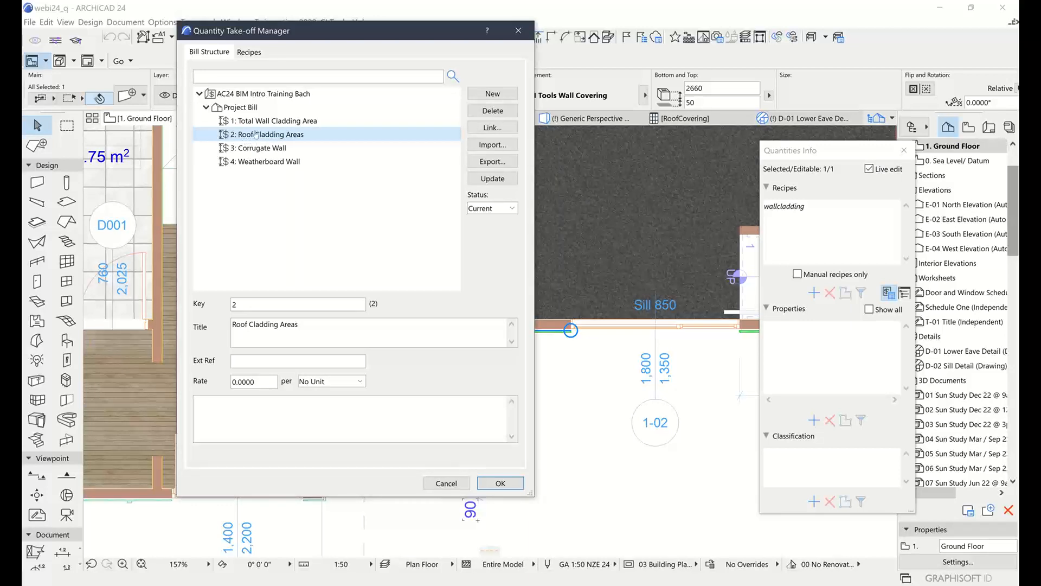
{"action": "left_click", "coordinate": [256, 122]}
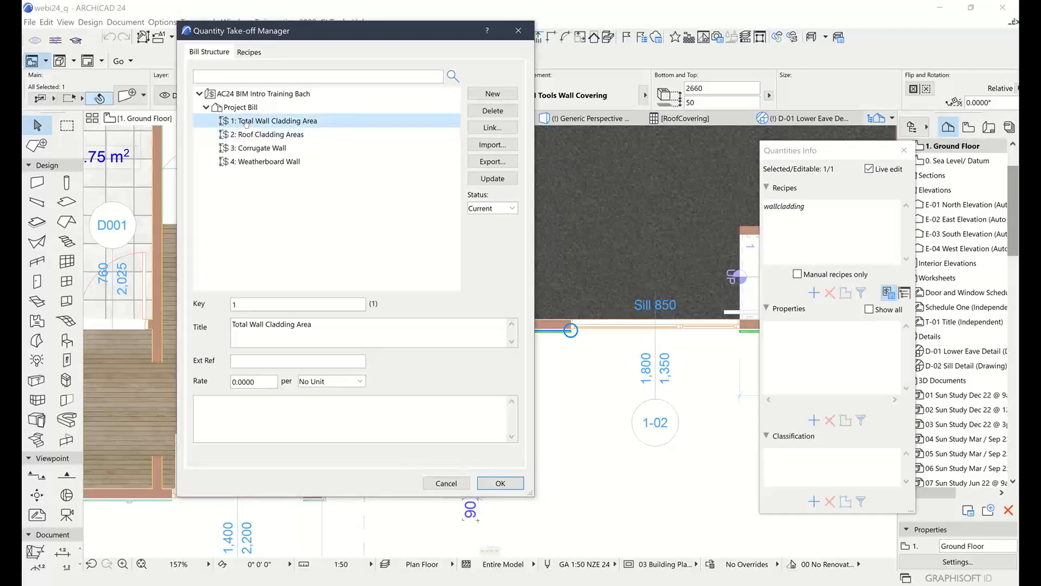
{"action": "left_click", "coordinate": [255, 149]}
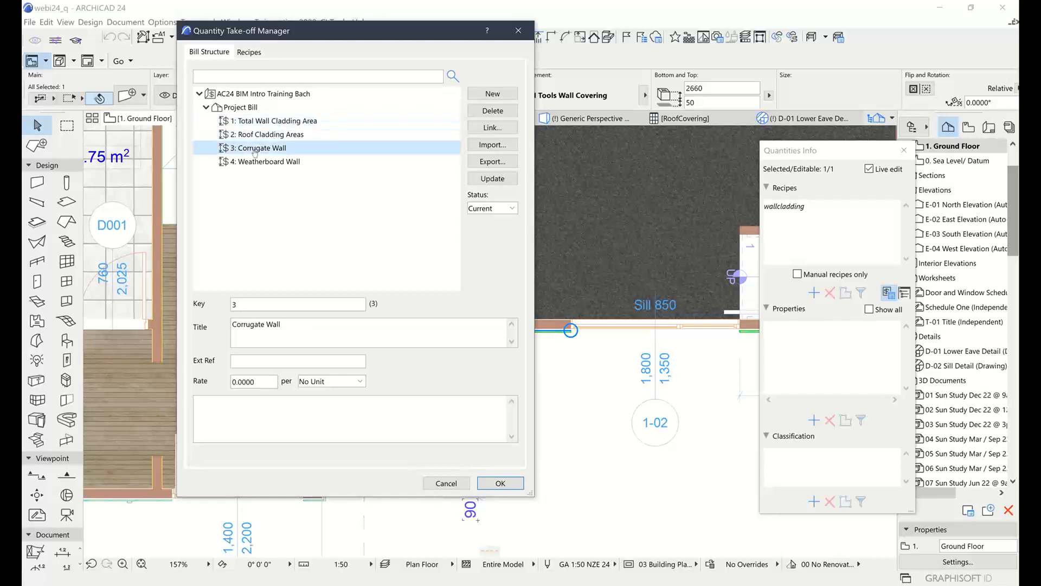
{"action": "left_click", "coordinate": [247, 162]}
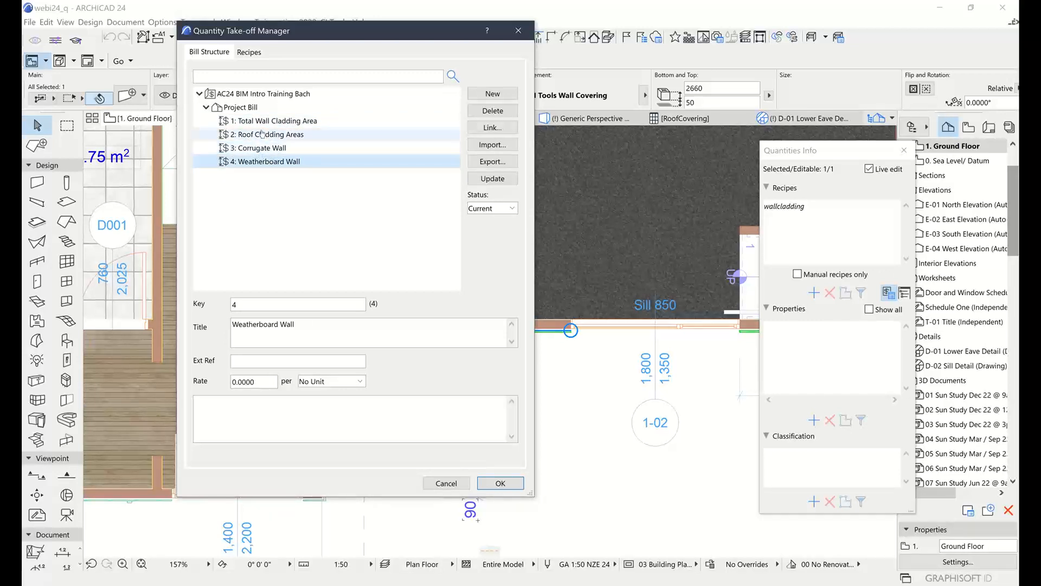
{"action": "left_click", "coordinate": [265, 122]}
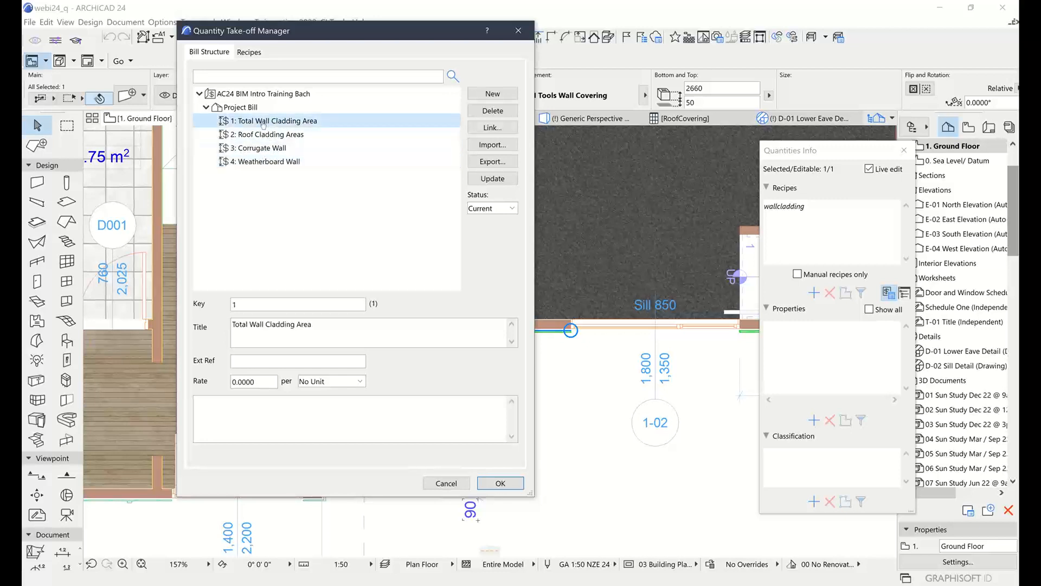
{"action": "left_click", "coordinate": [264, 149]}
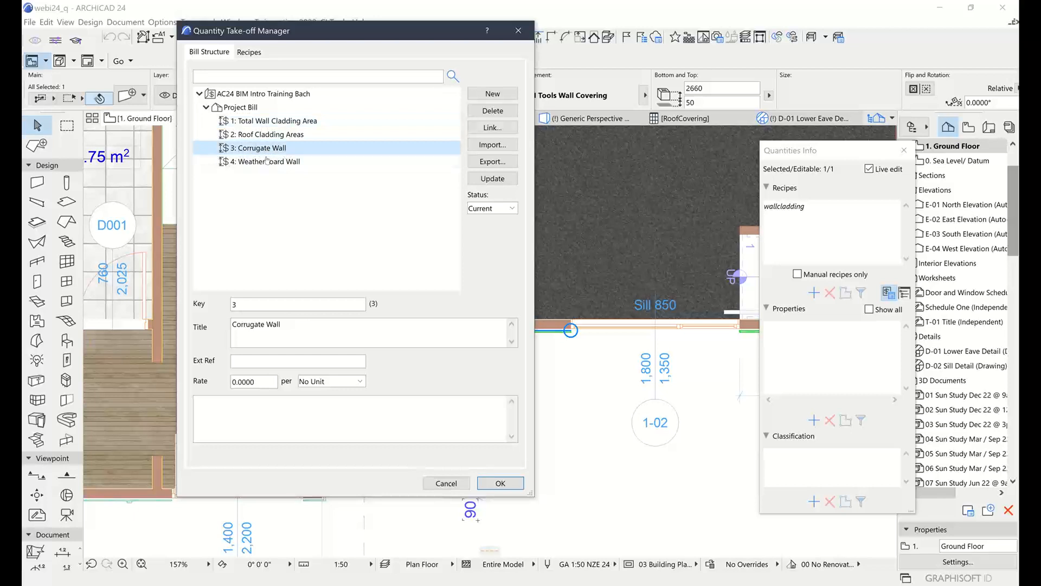
{"action": "left_click", "coordinate": [242, 163]}
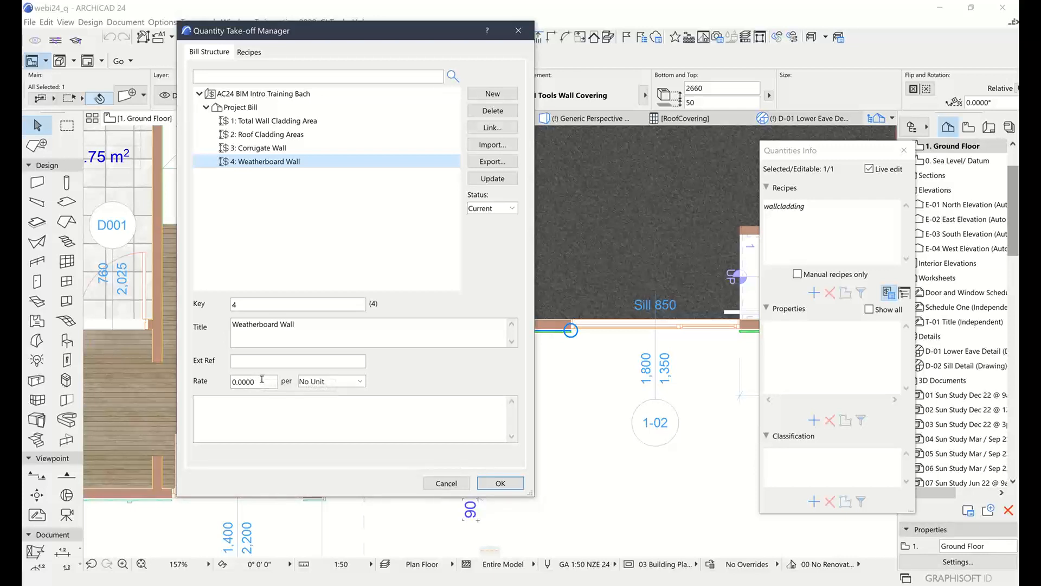
Check the rate and unit options available for the Weatherboard Wall bill item
{"action": "left_click", "coordinate": [336, 381]}
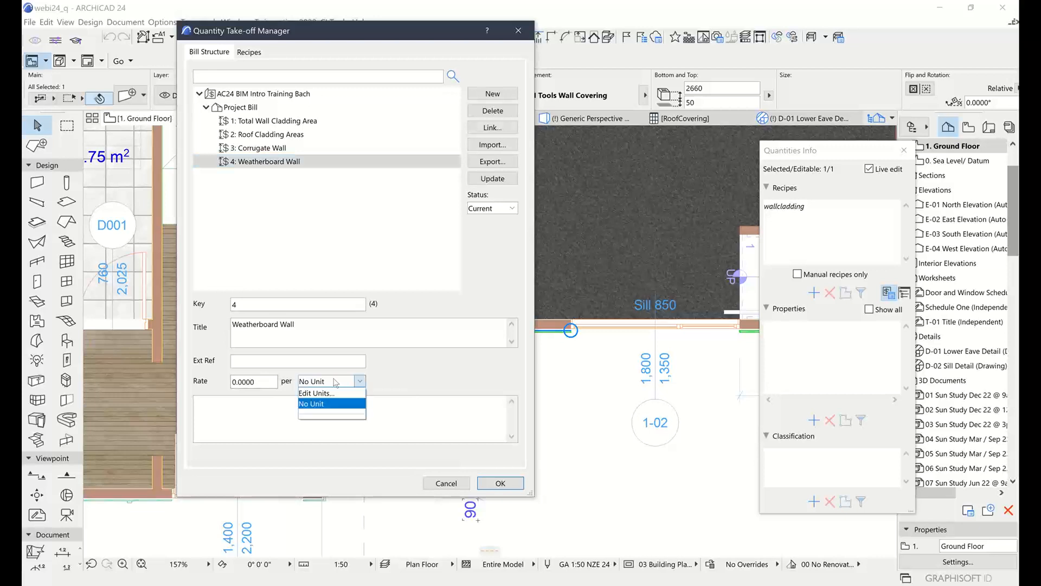
{"action": "left_click", "coordinate": [336, 381]}
{"action": "left_click", "coordinate": [261, 380]}
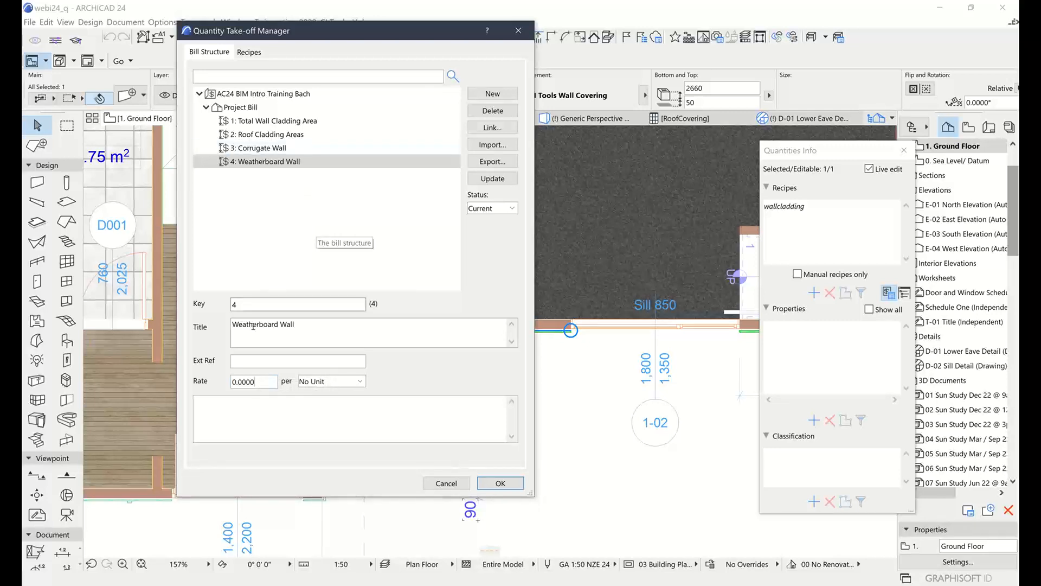
Display the wallcladding recipe and review its Add When condition and attached bill items
{"action": "left_click", "coordinate": [248, 54]}
{"action": "left_click_drag", "start_coordinate": [504, 37], "coordinate": [480, 36]}
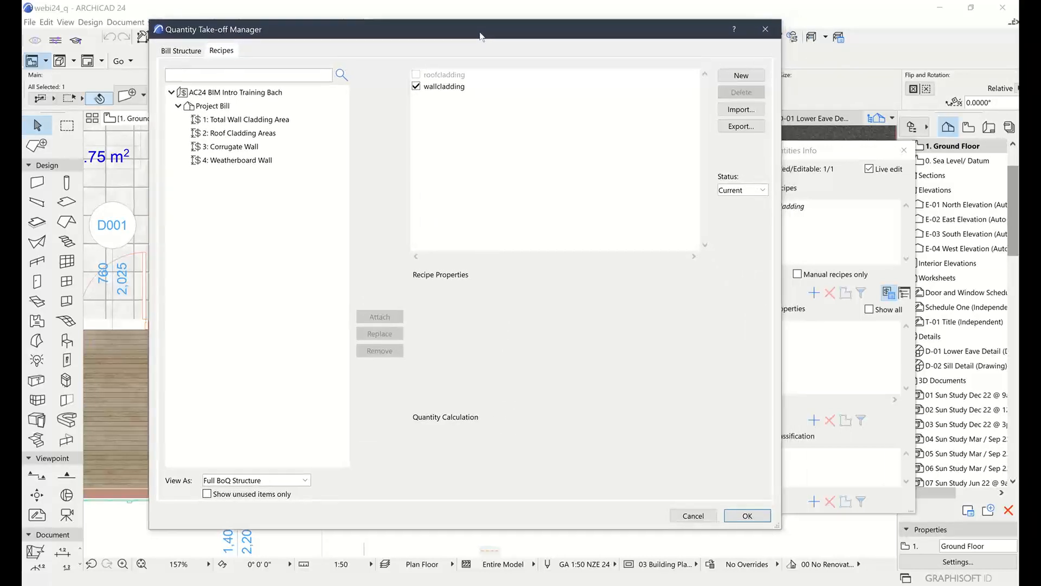
{"action": "left_click", "coordinate": [442, 85]}
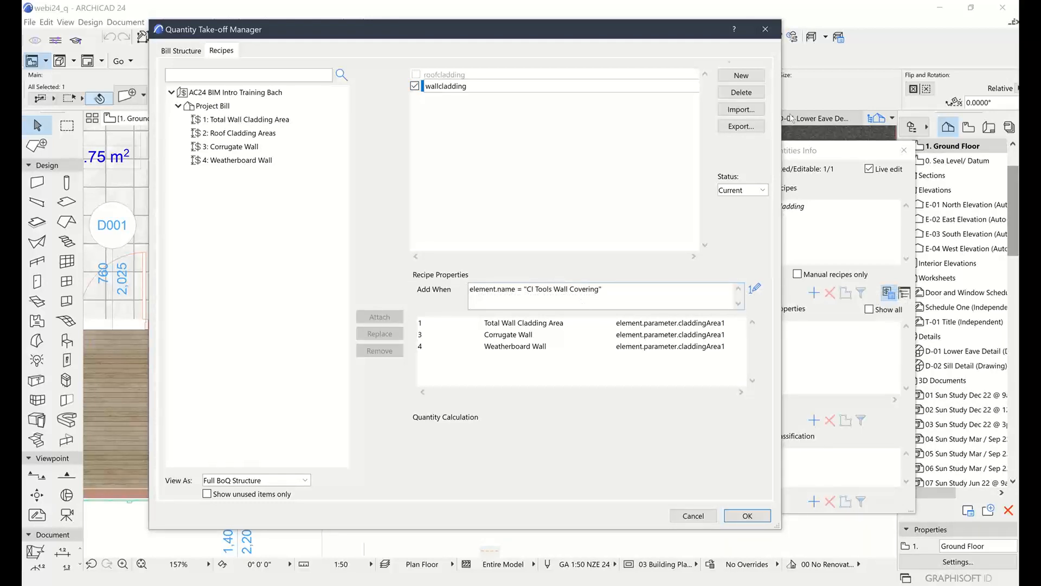
{"action": "left_click_drag", "start_coordinate": [649, 36], "coordinate": [580, 49]}
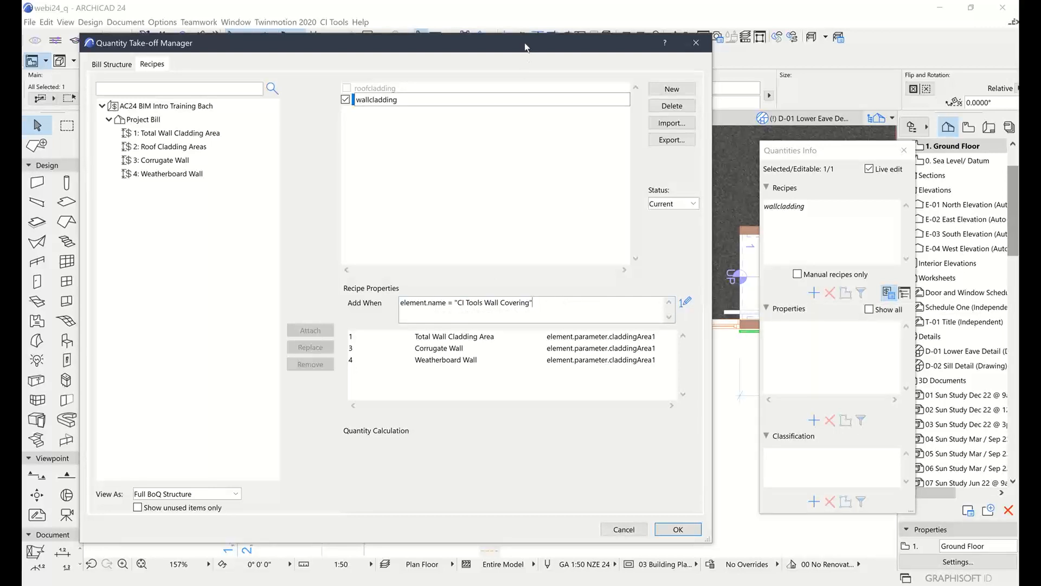
{"action": "left_click_drag", "start_coordinate": [525, 43], "coordinate": [594, 31]}
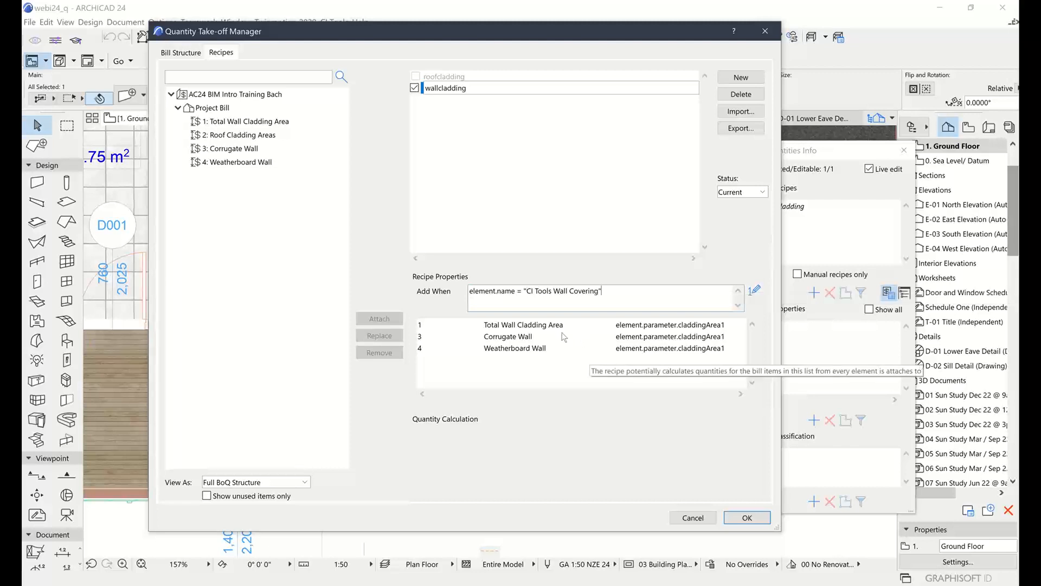
Examine the When and Quantity expressions of the wallcladding recipe's three bill items, and close the Quantity Take-off Manager
{"action": "left_click", "coordinate": [511, 325]}
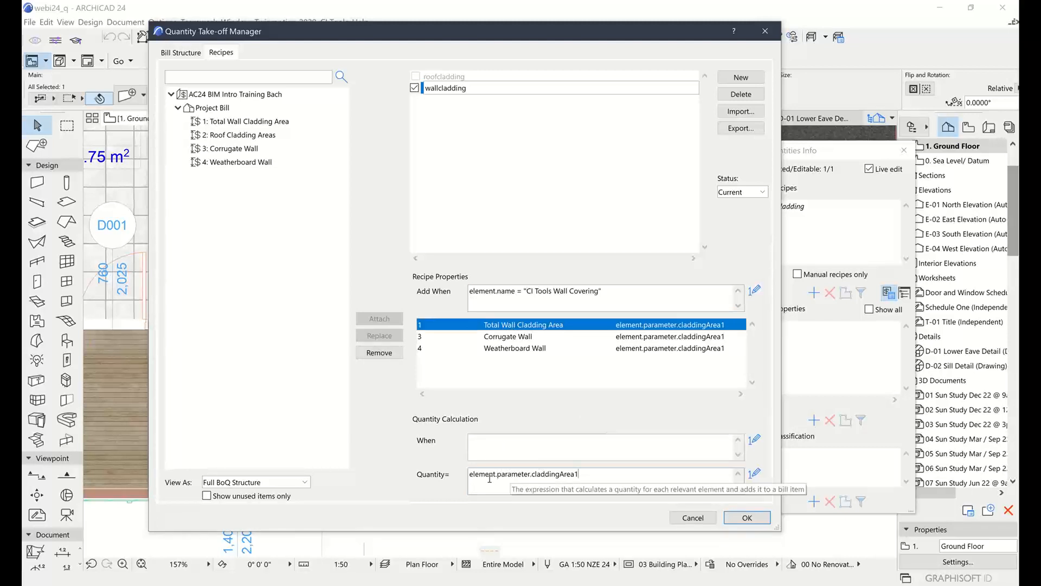
{"action": "left_click", "coordinate": [599, 448]}
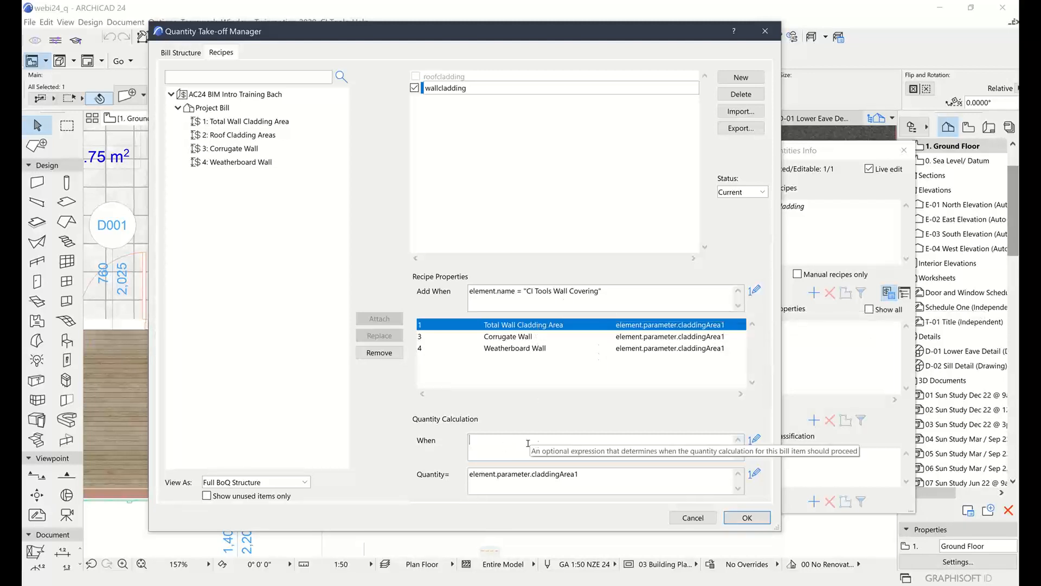
{"action": "left_click", "coordinate": [600, 479]}
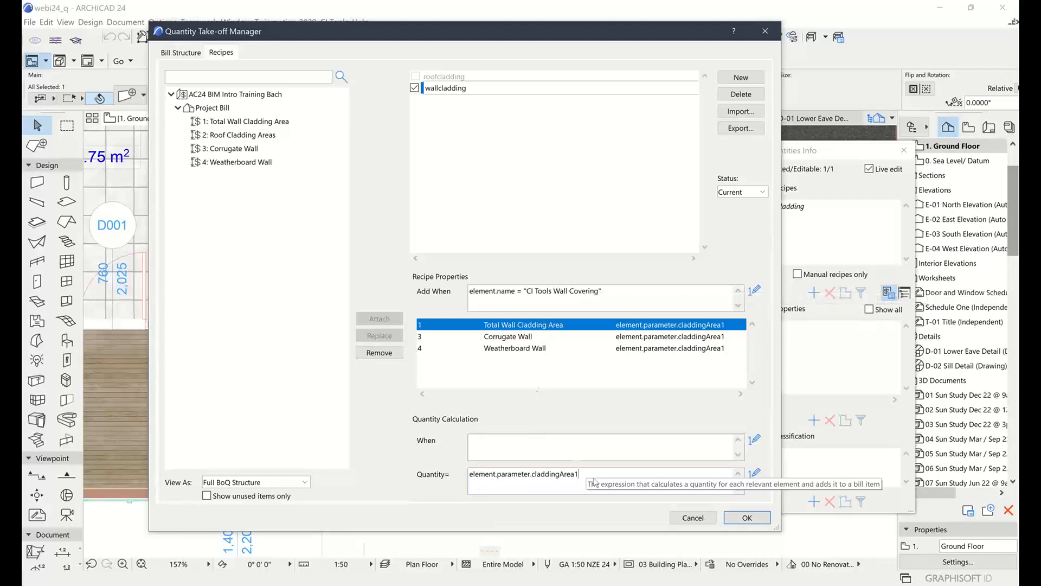
{"action": "left_click", "coordinate": [506, 337]}
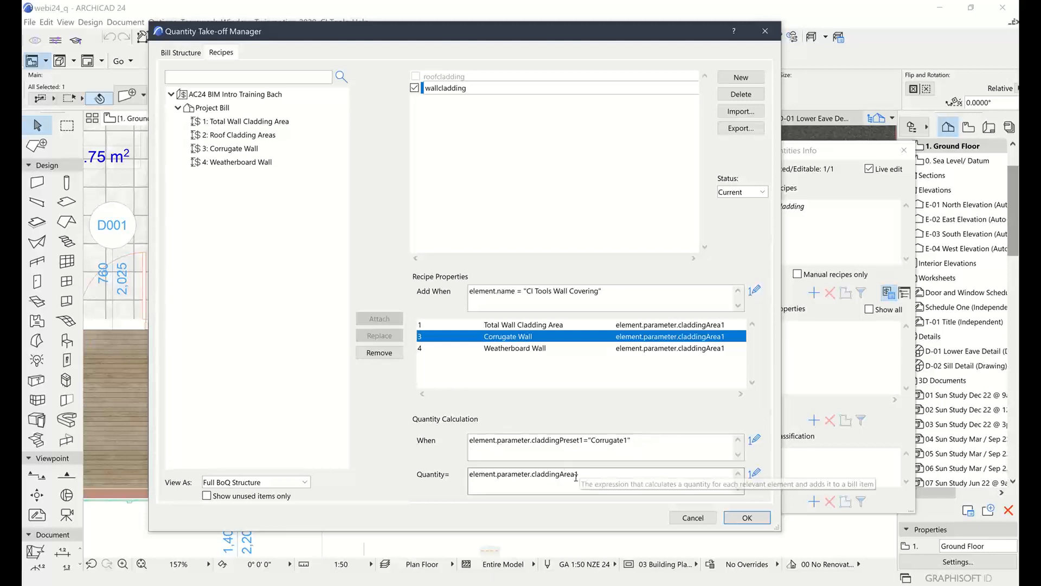
{"action": "left_click", "coordinate": [509, 350]}
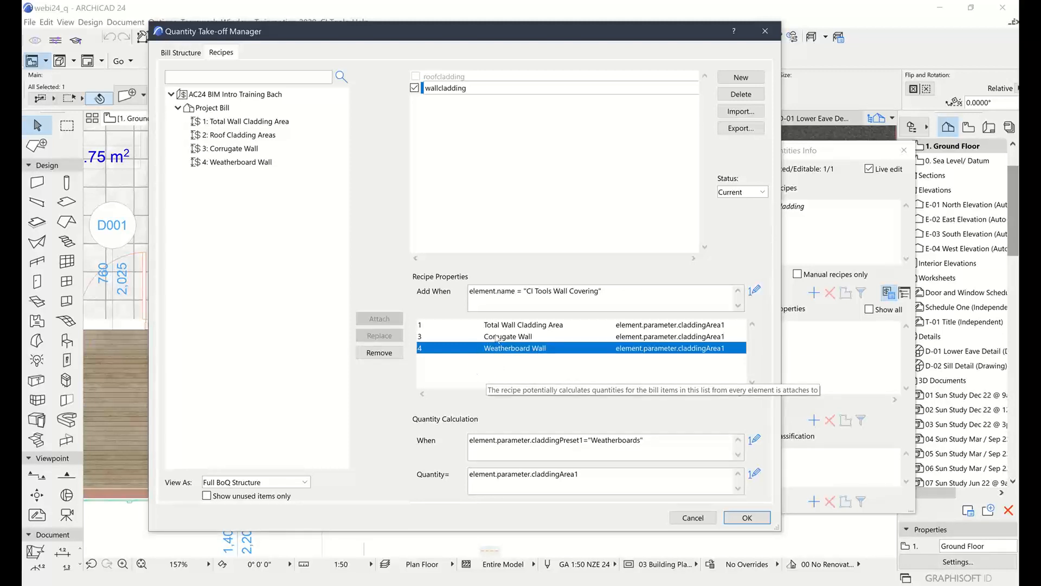
{"action": "left_click", "coordinate": [583, 475]}
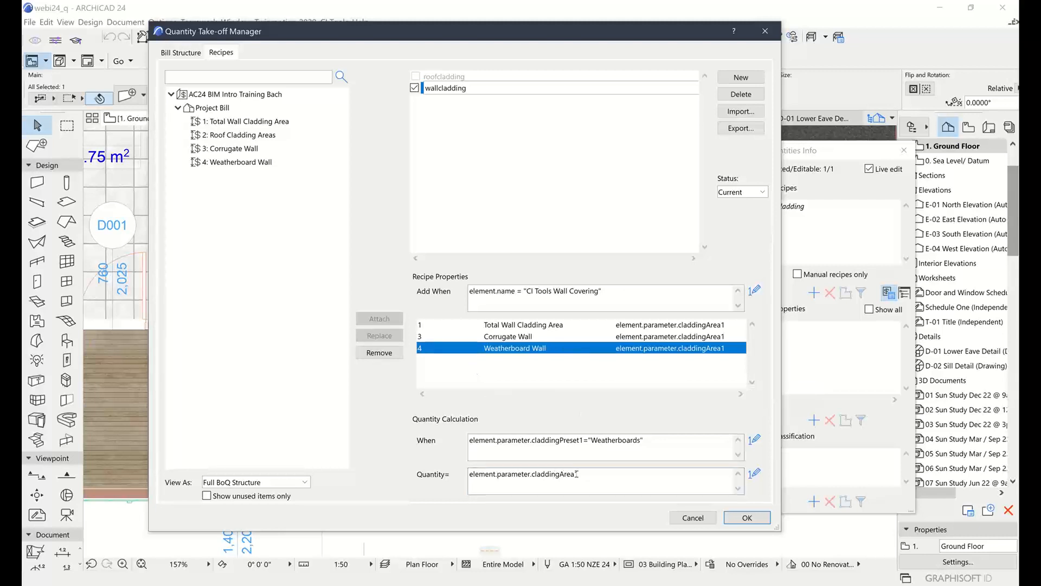
{"action": "left_click", "coordinate": [755, 517]}
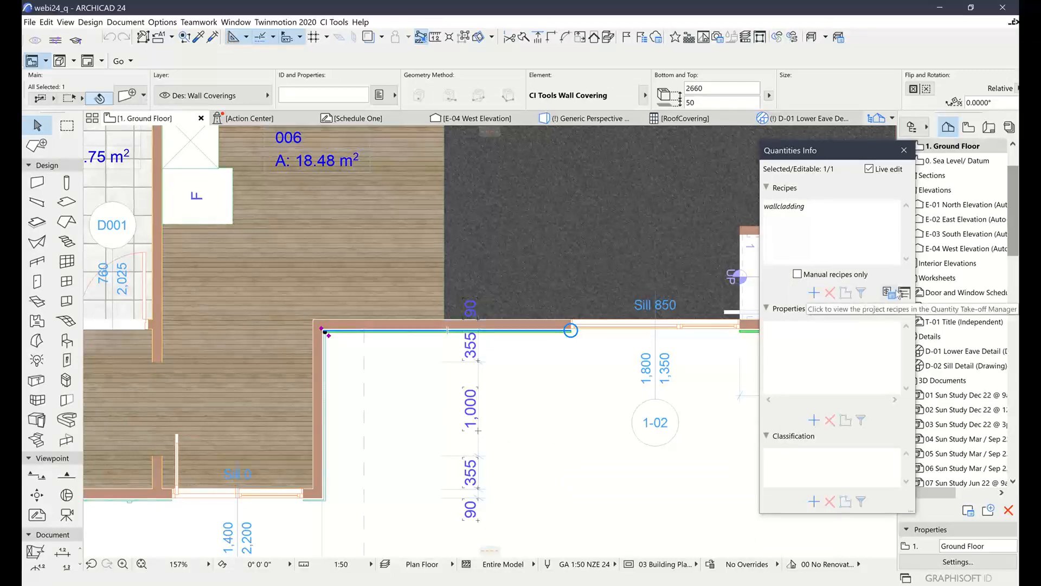
Show the Bill Of Quantities and calculate it with the scope set to Entire Project
{"action": "left_click", "coordinate": [903, 293]}
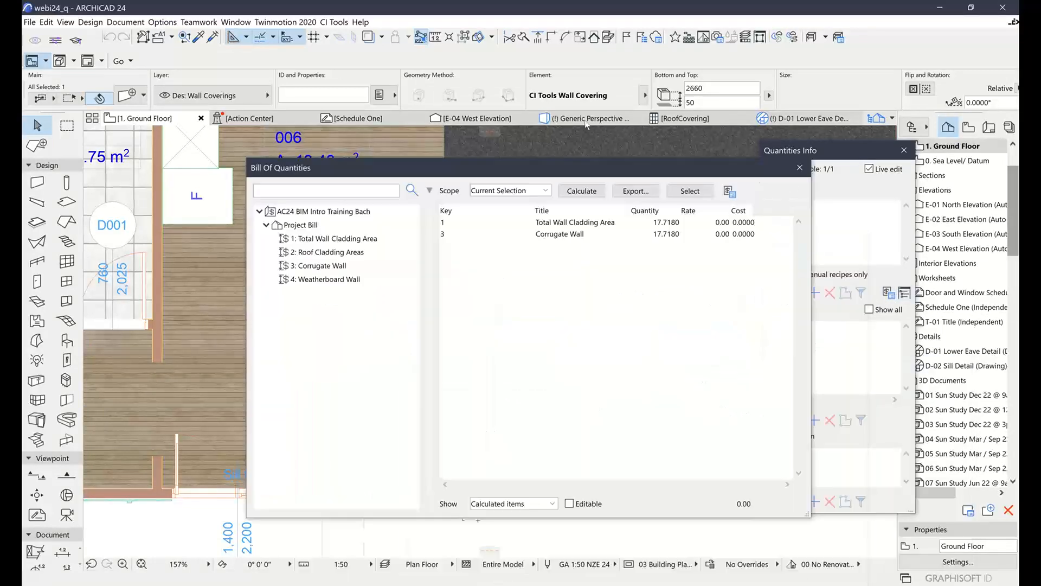
{"action": "left_click_drag", "start_coordinate": [586, 125], "coordinate": [566, 129]}
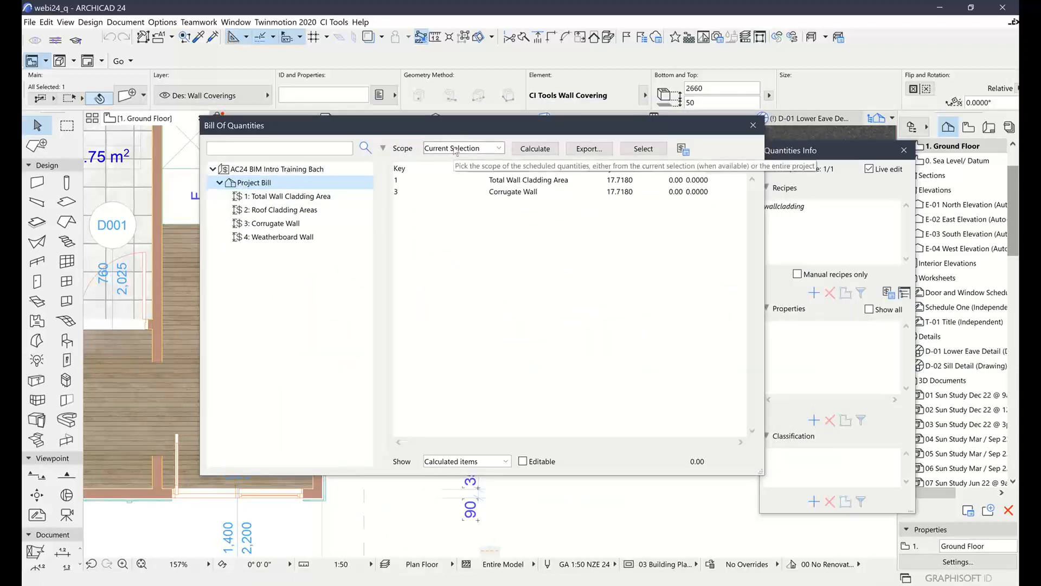
{"action": "left_click", "coordinate": [456, 149]}
{"action": "left_click", "coordinate": [450, 160]}
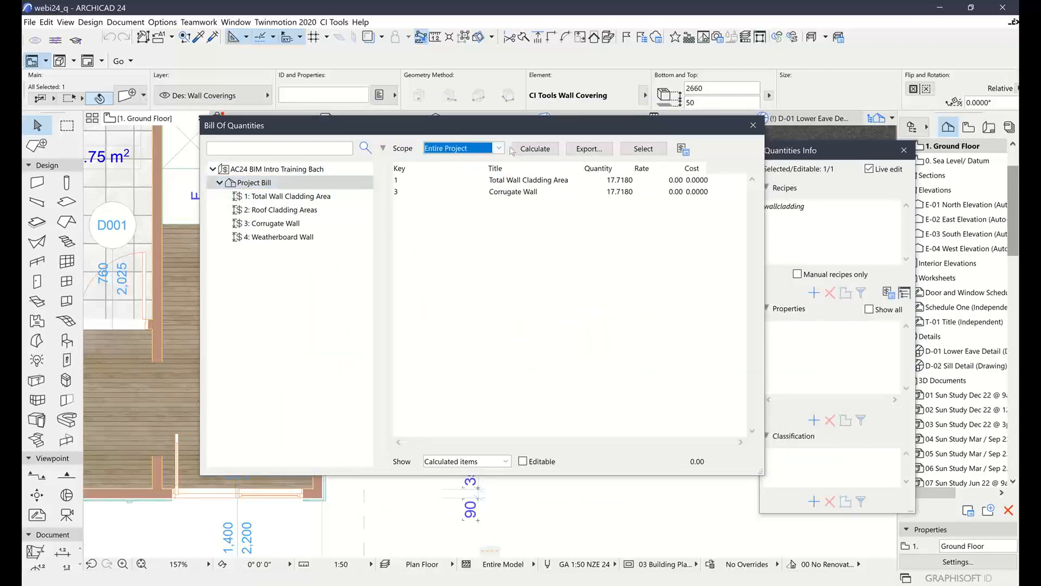
{"action": "left_click", "coordinate": [529, 150]}
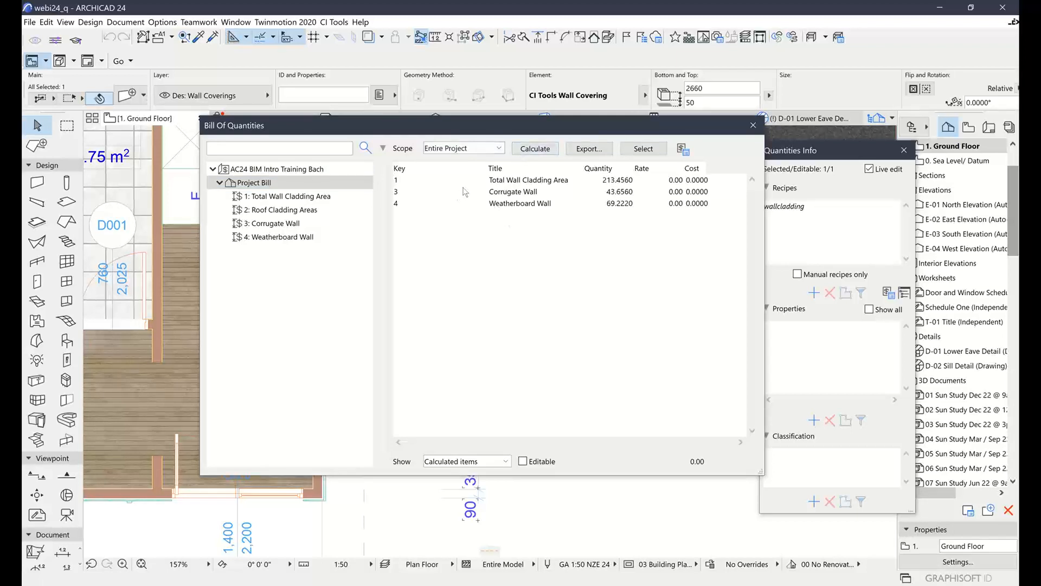
Review the calculated quantities for Total Wall Cladding Area, Corrugate Wall and Weatherboard Wall
{"action": "left_click", "coordinate": [510, 180]}
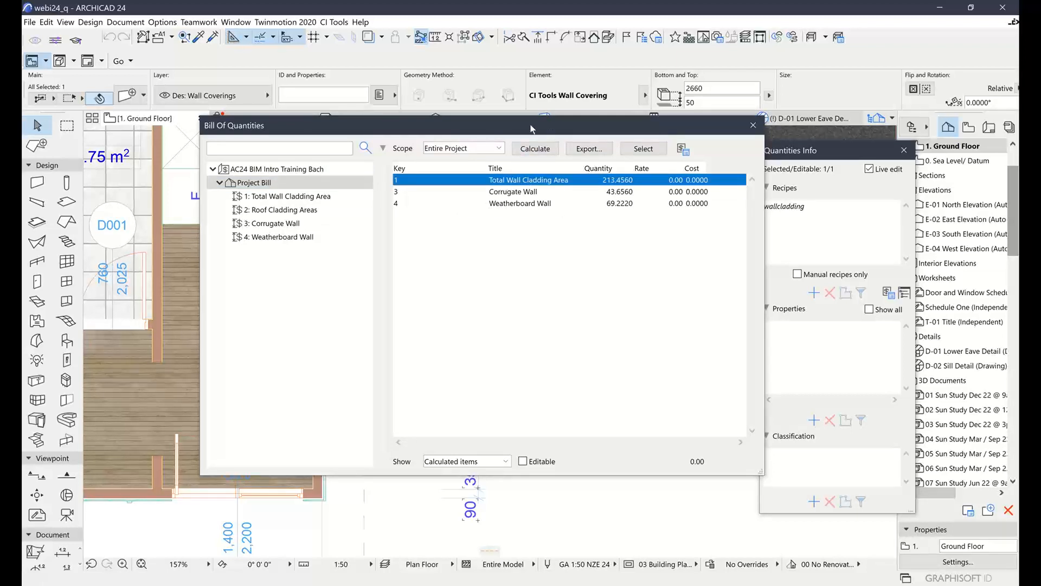
{"action": "left_click_drag", "start_coordinate": [551, 132], "coordinate": [508, 125]}
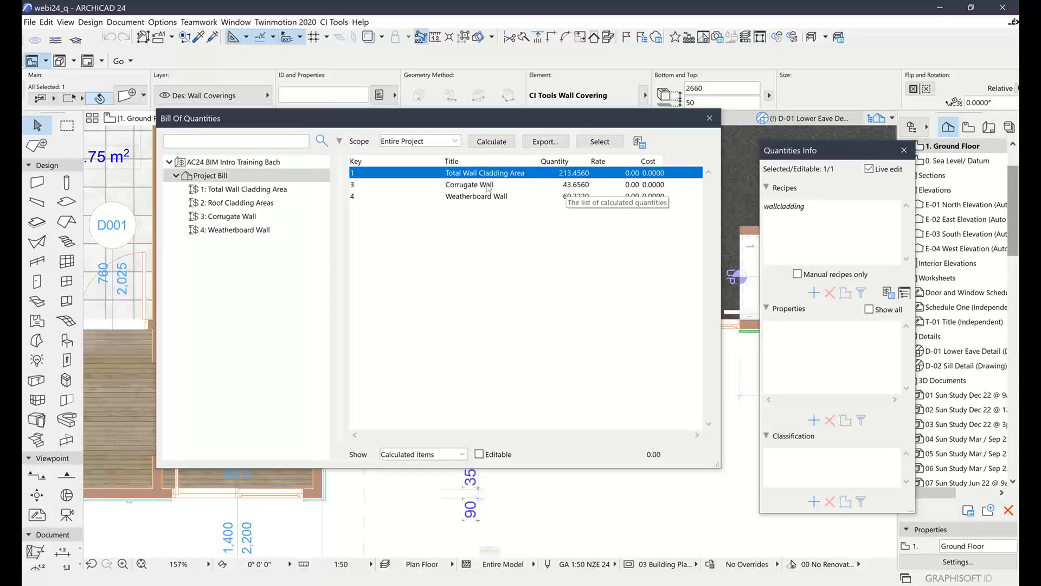
{"action": "left_click", "coordinate": [479, 187]}
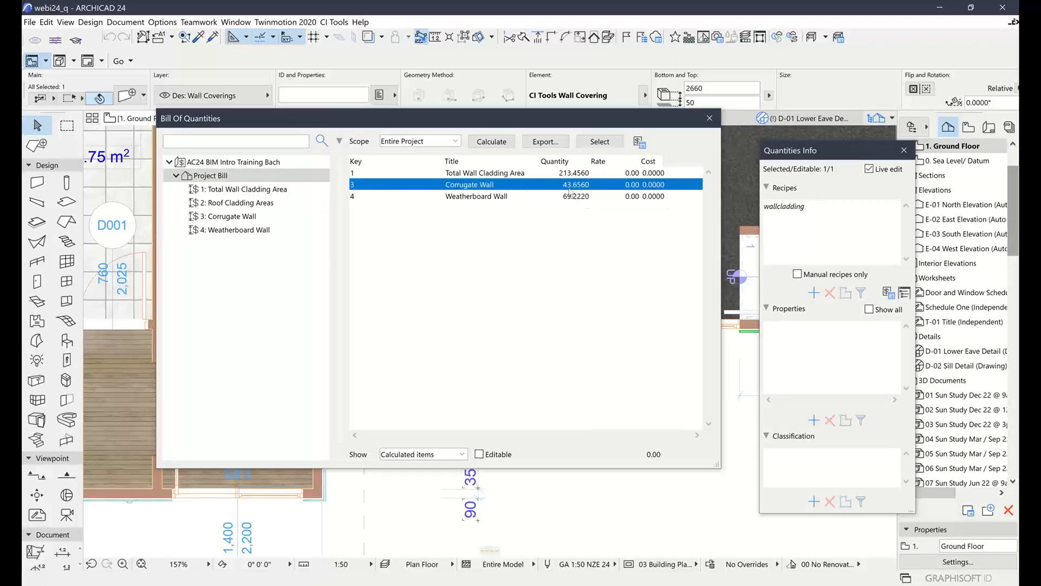
{"action": "left_click", "coordinate": [507, 196]}
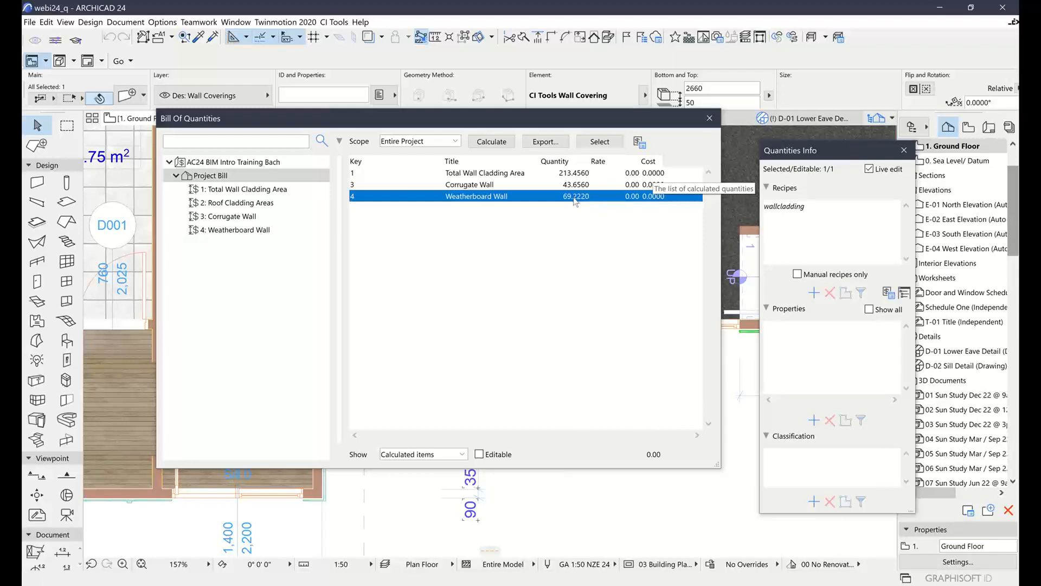
Reopen the Quantity Take-off Manager and show the wallcladding recipe beside the Bill Of Quantities for comparison
{"action": "left_click", "coordinate": [640, 142]}
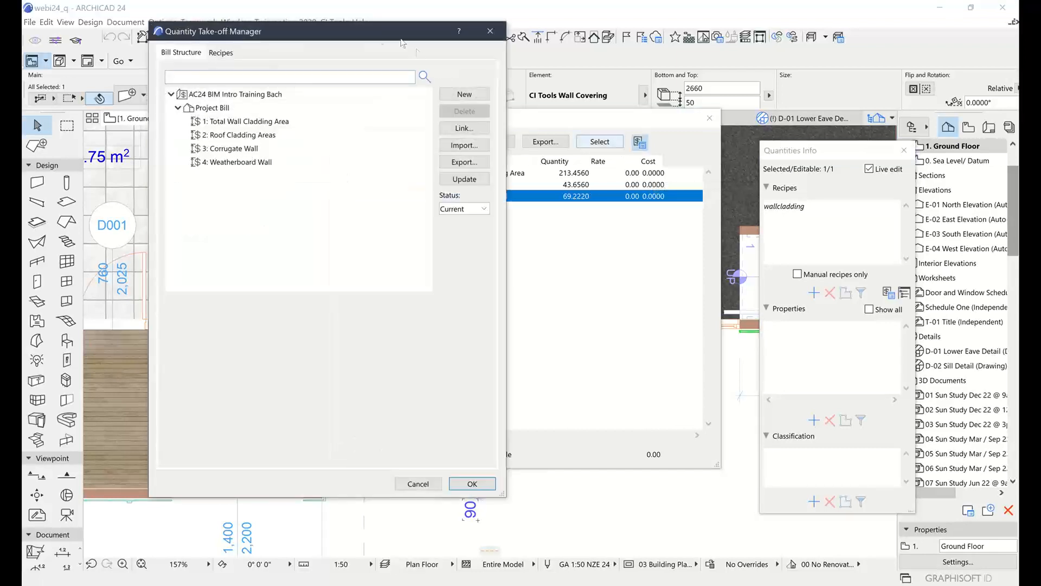
{"action": "left_click", "coordinate": [221, 52]}
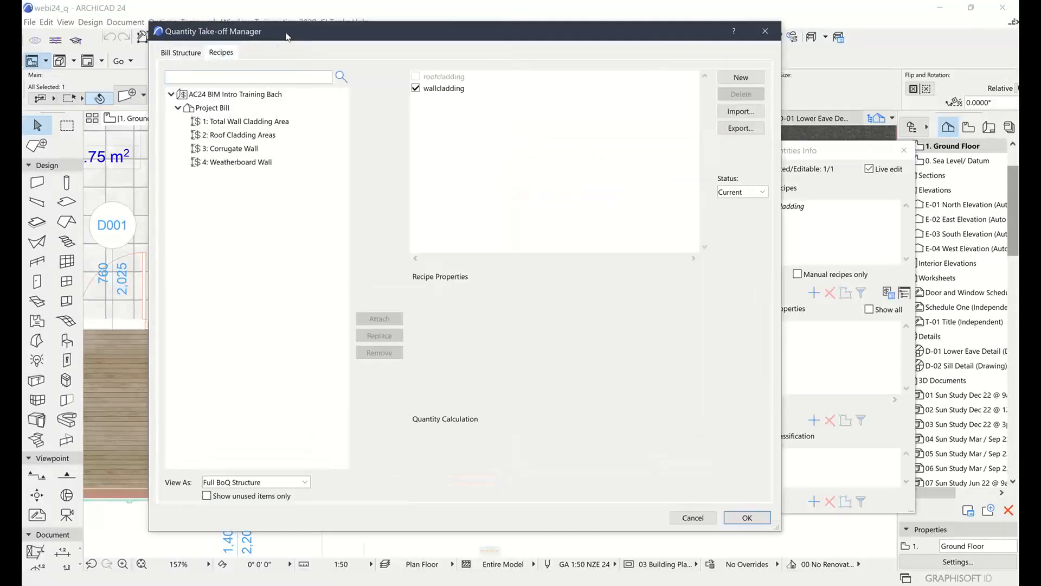
{"action": "left_click_drag", "start_coordinate": [286, 37], "coordinate": [734, 38]}
{"action": "left_click", "coordinate": [922, 90]}
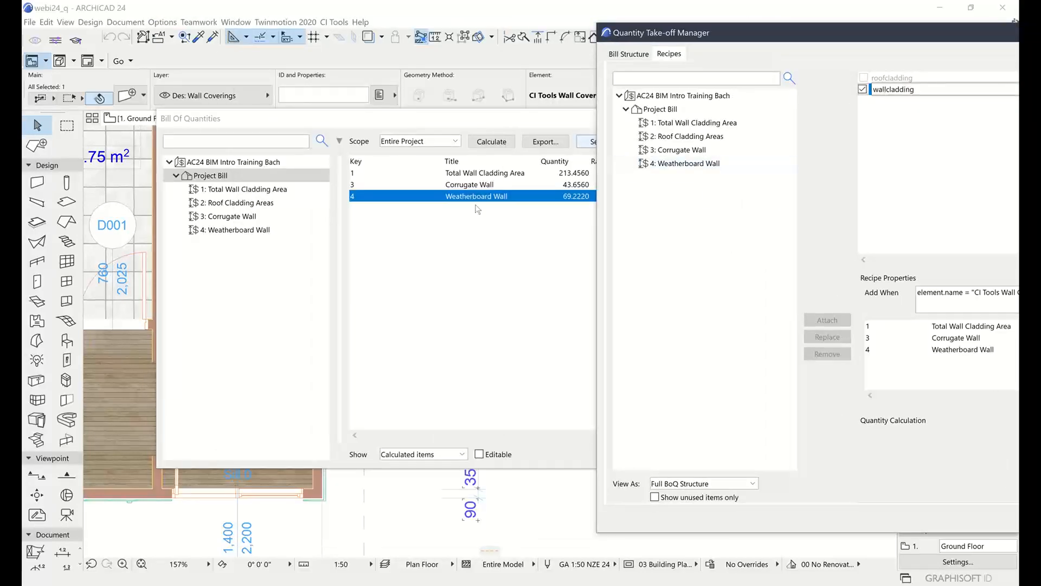
Examine the When and Quantity expressions of the Corrugate Wall and Weatherboard Wall items, and close the Quantity Take-off Manager without changes
{"action": "left_click", "coordinate": [957, 338]}
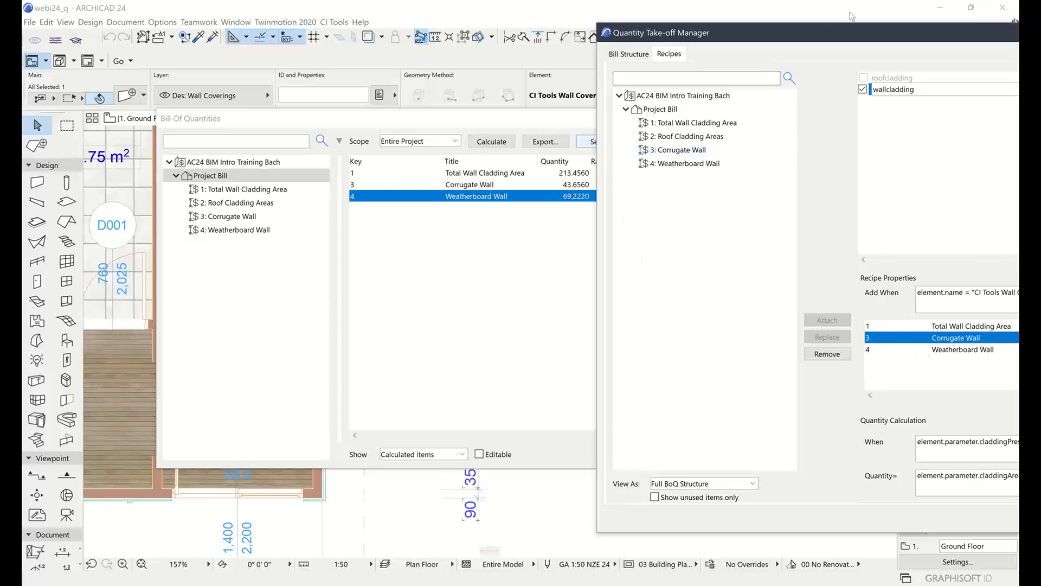
{"action": "left_click_drag", "start_coordinate": [865, 31], "coordinate": [486, 28]}
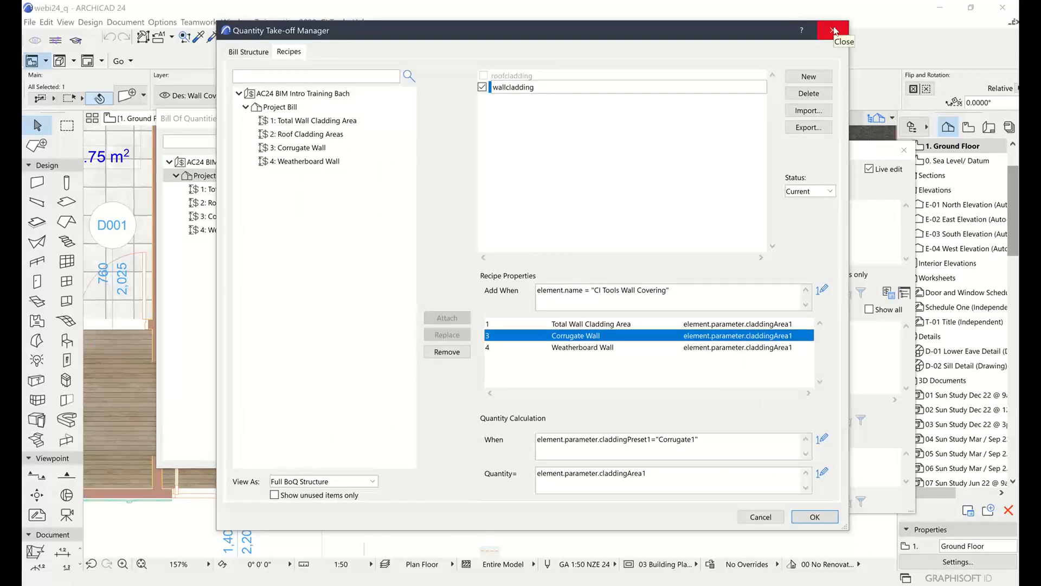
{"action": "left_click", "coordinate": [584, 349]}
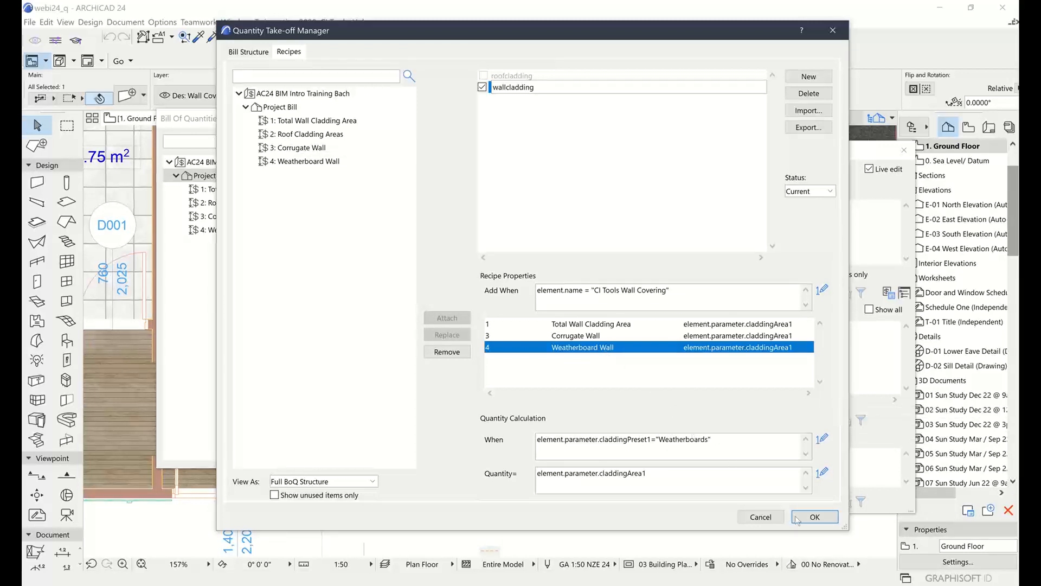
{"action": "left_click", "coordinate": [761, 514]}
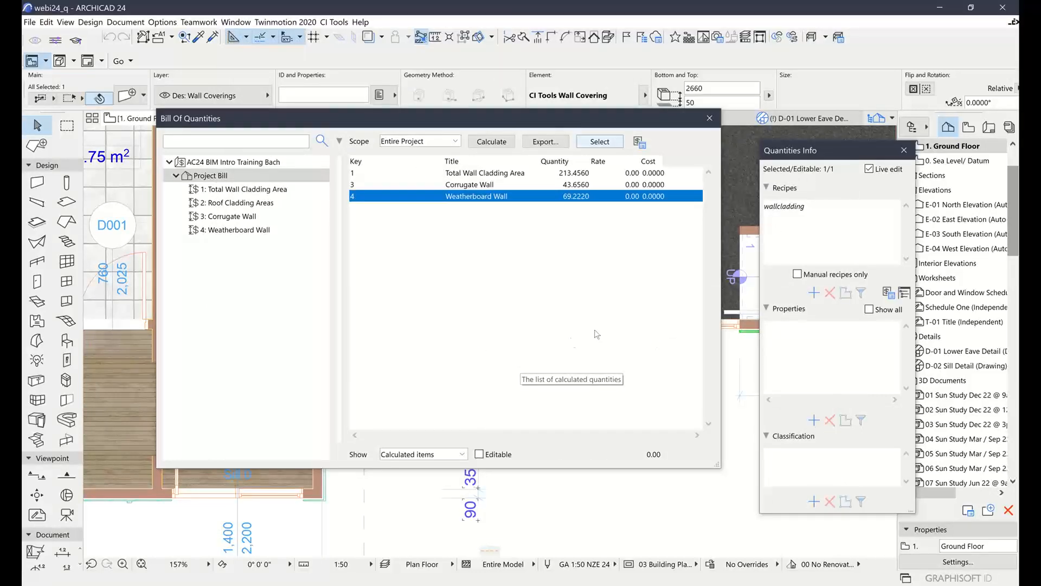
Move the Bill Of Quantities clear of the selected wall covering south of the living room, and calculate it with the scope set to Current Selection
{"action": "middle_click_drag", "start_coordinate": [270, 487], "coordinate": [431, 494]}
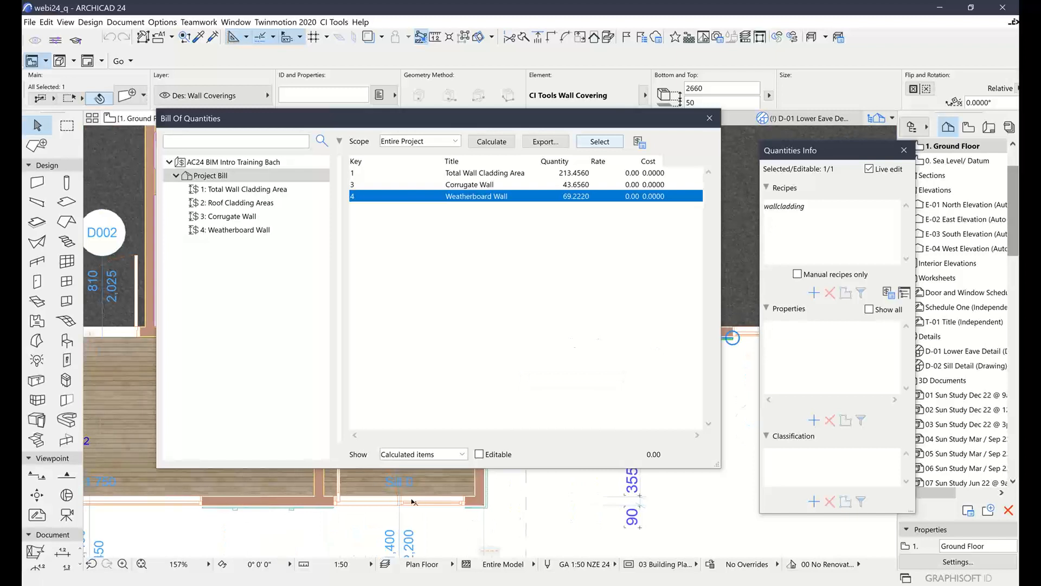
{"action": "scroll", "coordinate": [415, 502], "scroll_direction": "down", "scroll_amount": 1}
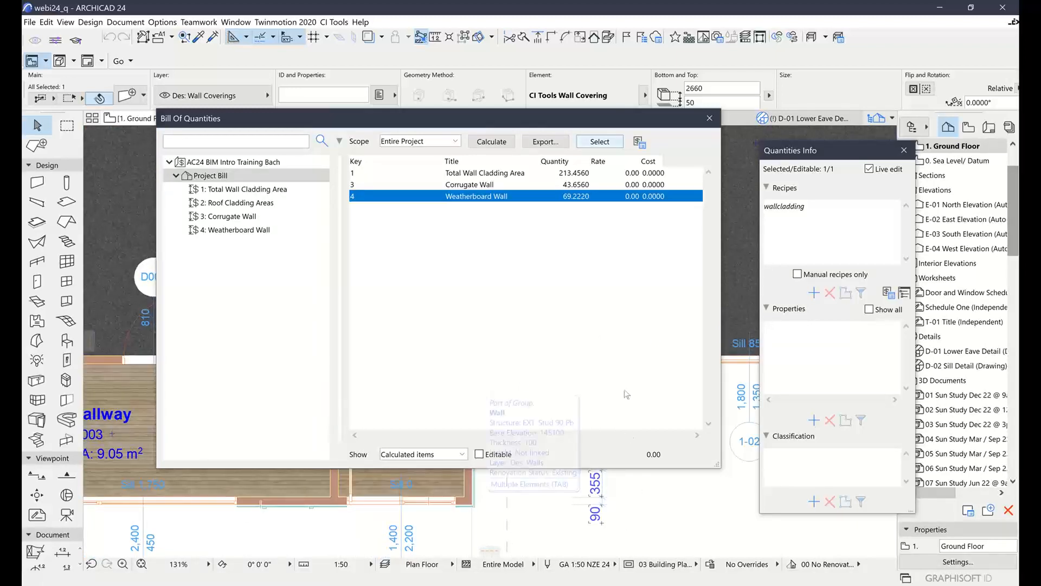
{"action": "left_click_drag", "start_coordinate": [531, 119], "coordinate": [591, 93]}
{"action": "left_click_drag", "start_coordinate": [694, 68], "coordinate": [774, 38]}
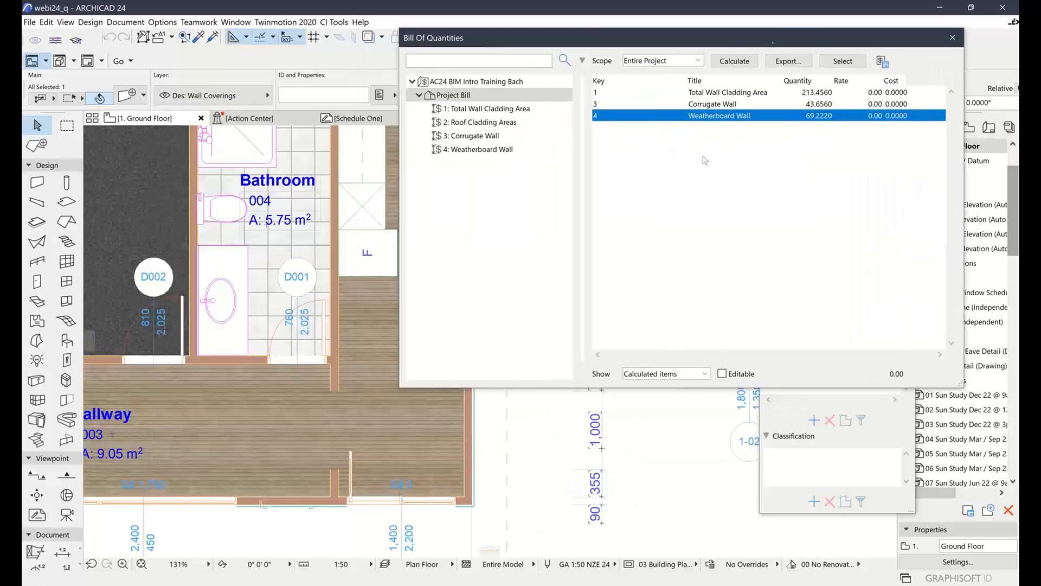
{"action": "middle_click_drag", "start_coordinate": [654, 501], "coordinate": [445, 552]}
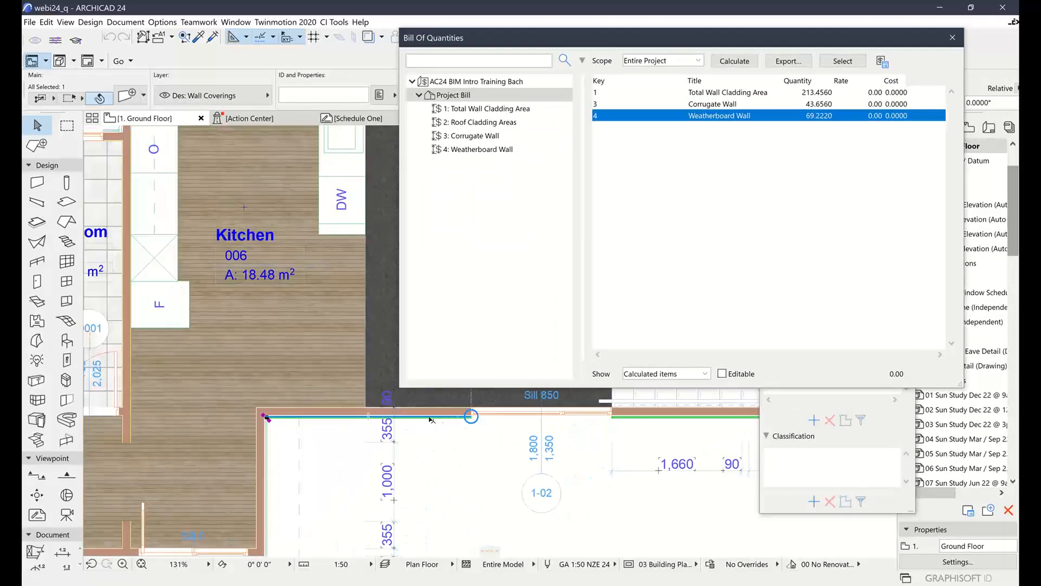
{"action": "left_click", "coordinate": [692, 60]}
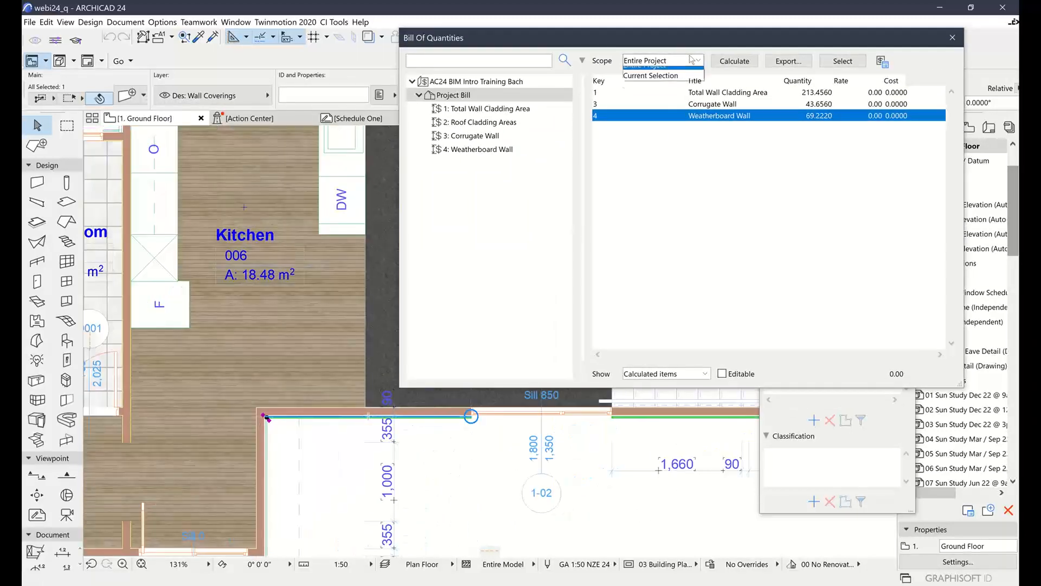
{"action": "left_click", "coordinate": [651, 76]}
{"action": "left_click", "coordinate": [742, 62]}
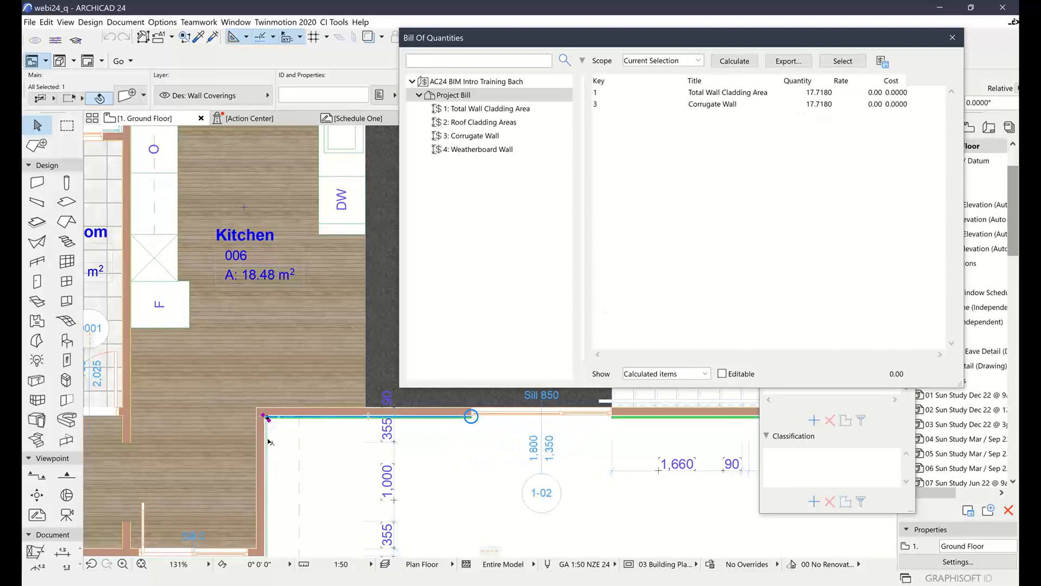
Add the adjoining perpendicular wall covering at the inner corner to the selection and recalculate the bill for both coverings
{"action": "left_click", "coordinate": [267, 442], "text": "shift"}
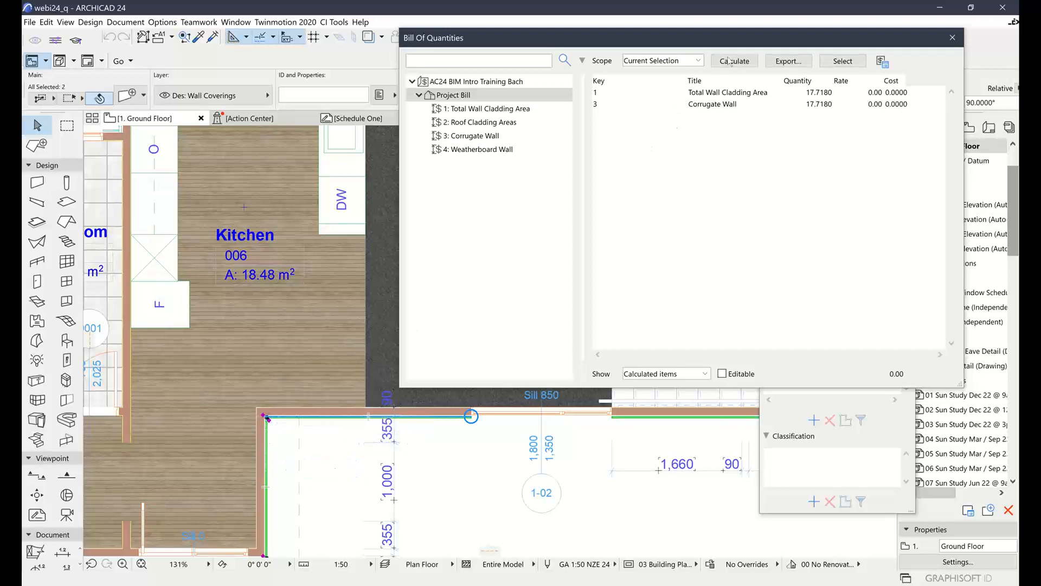
{"action": "left_click", "coordinate": [730, 60]}
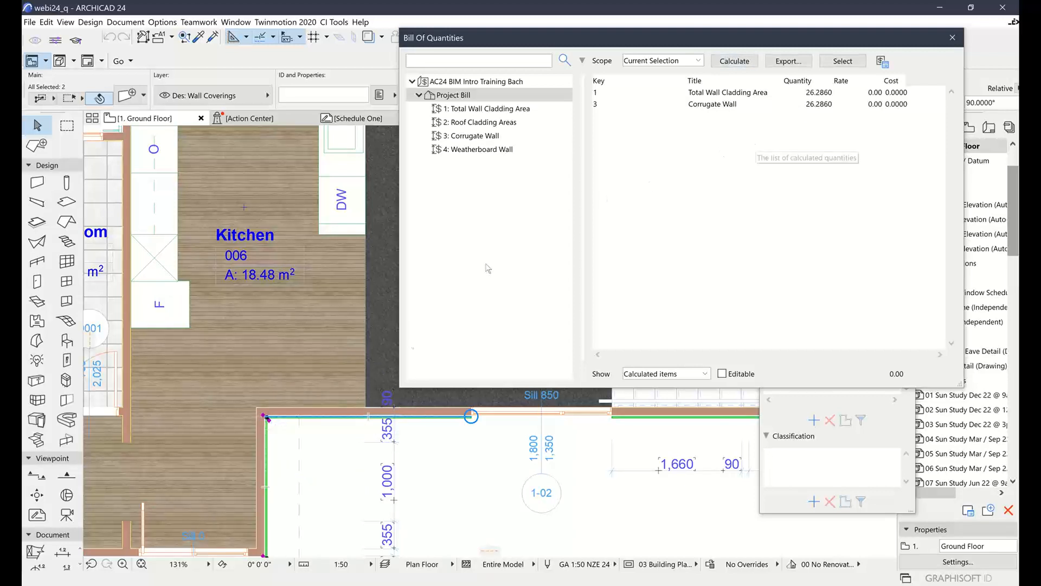
{"action": "scroll", "coordinate": [569, 449], "scroll_direction": "down", "scroll_amount": 2}
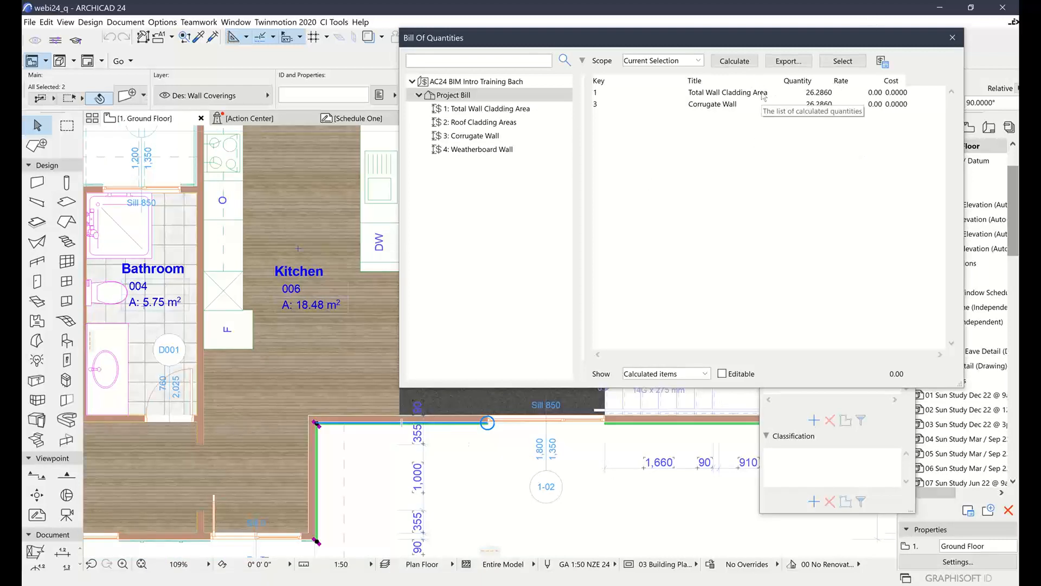
Close the Bill Of Quantities and Quantities Info windows, and open the RoofCovering schedule
{"action": "left_click", "coordinate": [952, 38]}
{"action": "left_click", "coordinate": [905, 151]}
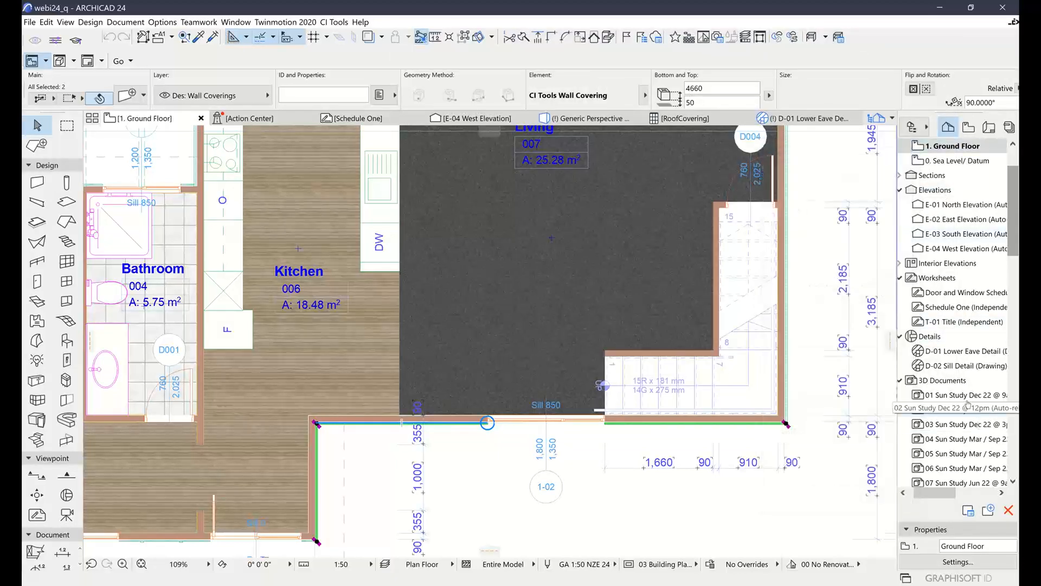
{"action": "scroll", "coordinate": [944, 381], "scroll_direction": "down", "scroll_amount": 10}
{"action": "scroll", "coordinate": [944, 381], "scroll_direction": "down", "scroll_amount": 2}
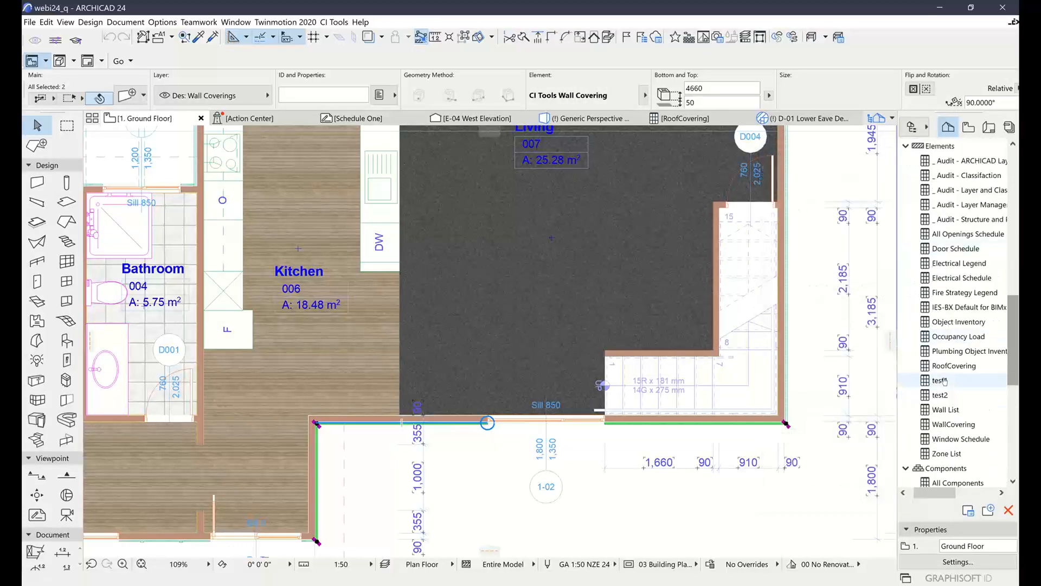
{"action": "left_click", "coordinate": [959, 366]}
{"action": "double_click", "coordinate": [959, 366]}
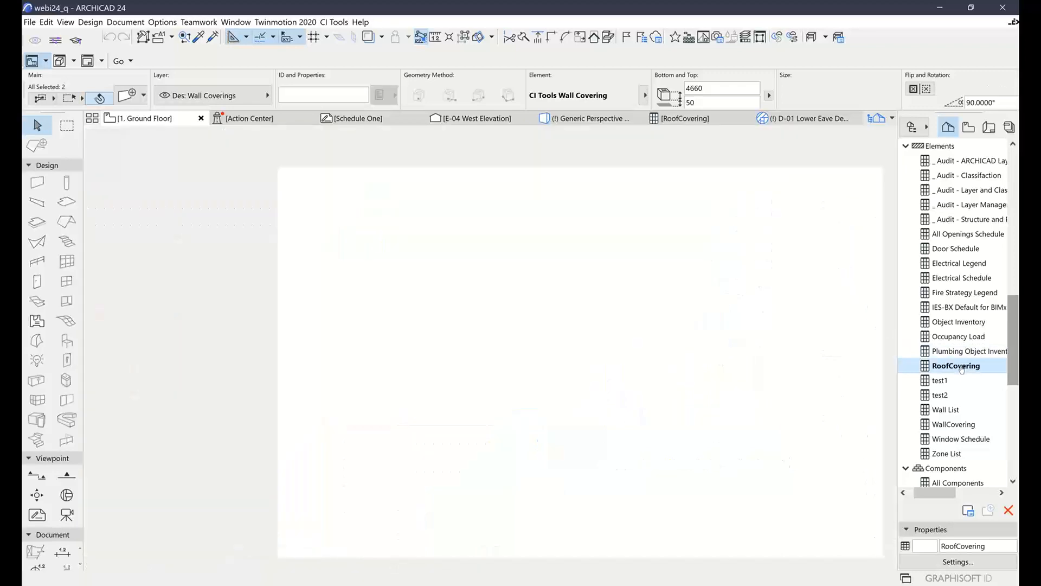
Examine the RoofCovering scheme's area fields, including Roof Area ignoring Holes (m2) and Roof Area with Holes Removed (m2)
{"action": "left_click", "coordinate": [837, 137]}
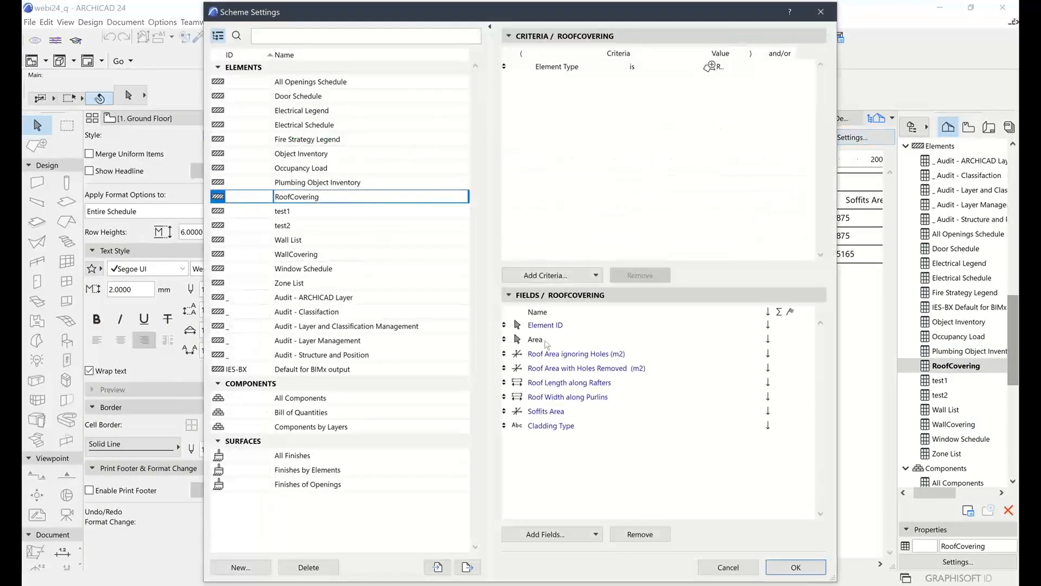
{"action": "left_click", "coordinate": [550, 341]}
{"action": "left_click", "coordinate": [565, 355]}
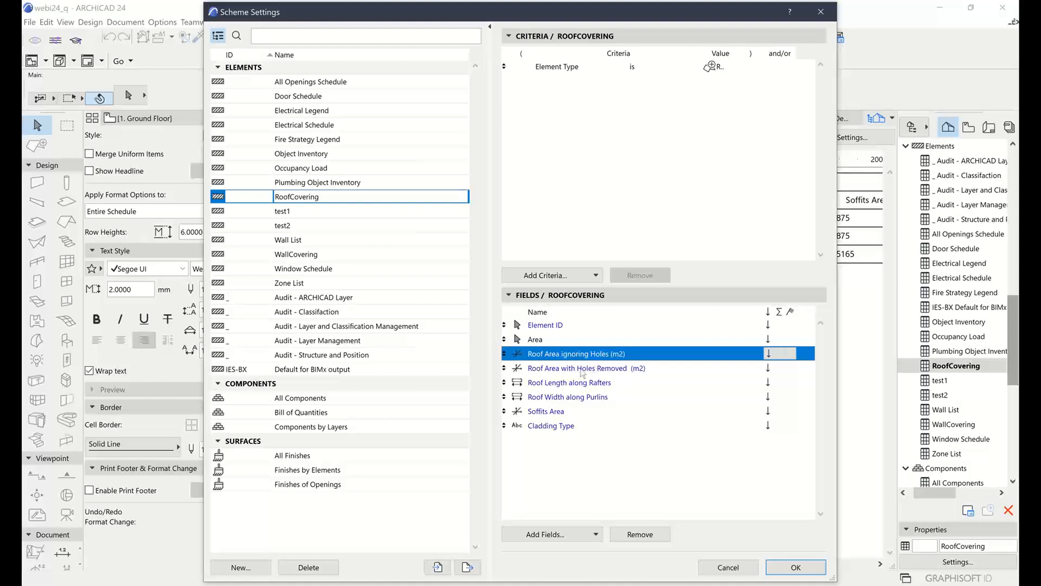
{"action": "left_click", "coordinate": [639, 368]}
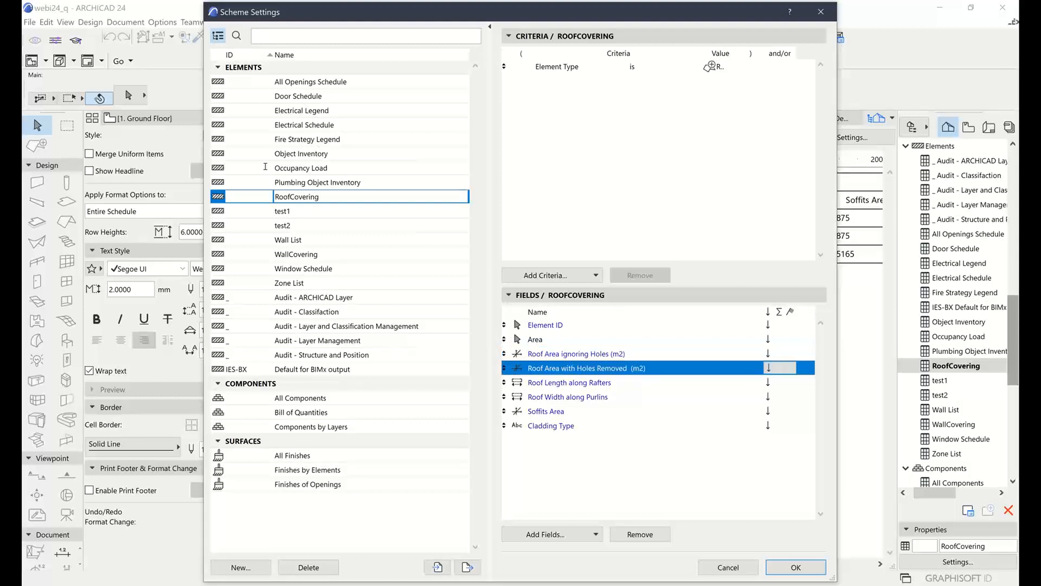
Examine the WallCovering scheme's Main Cladding and Main Cladding Preset fields and the available field sources, and close the scheme settings without changes
{"action": "left_click", "coordinate": [297, 255]}
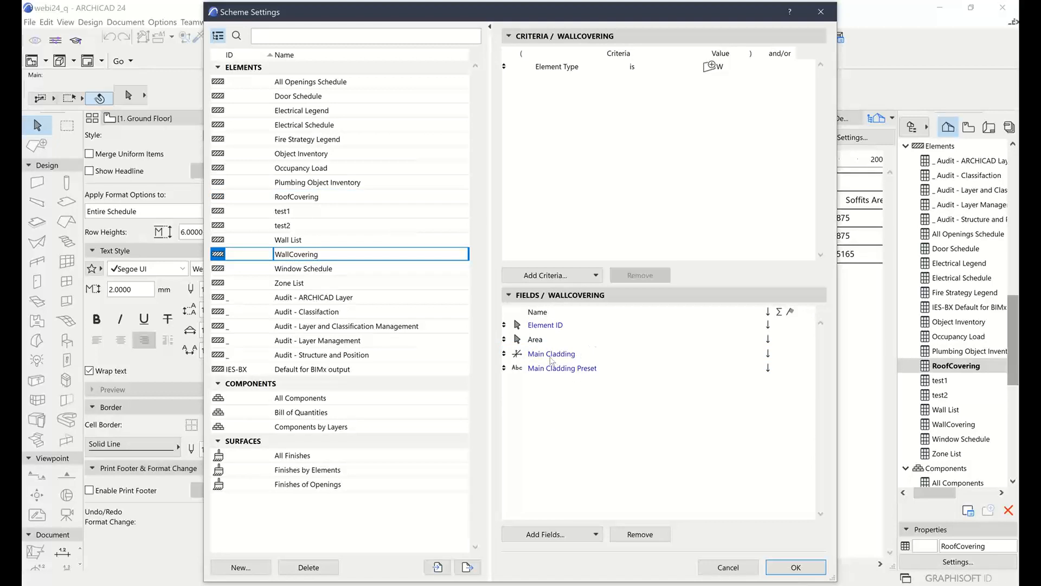
{"action": "left_click", "coordinate": [550, 357]}
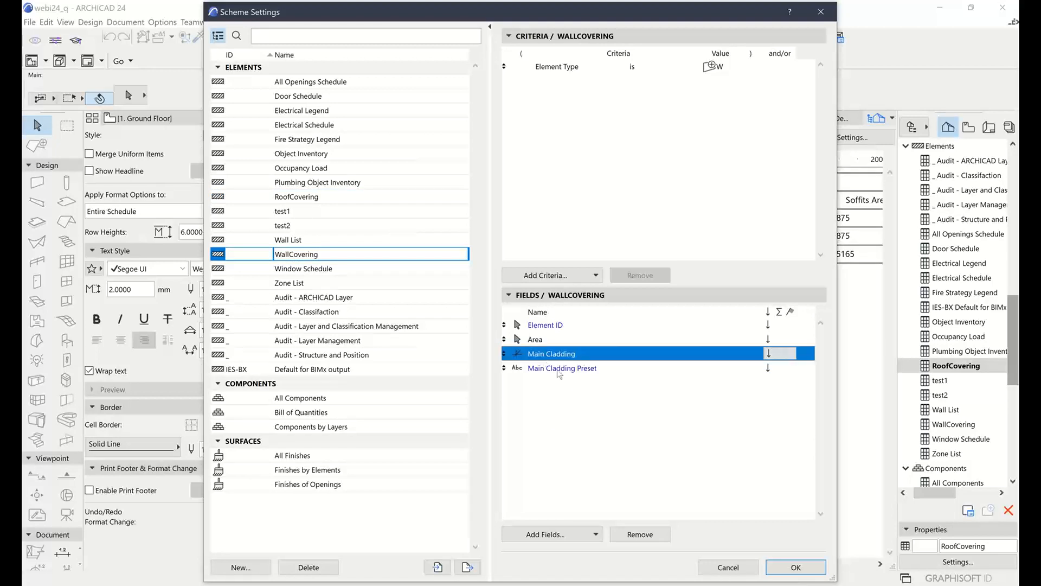
{"action": "left_click", "coordinate": [547, 370]}
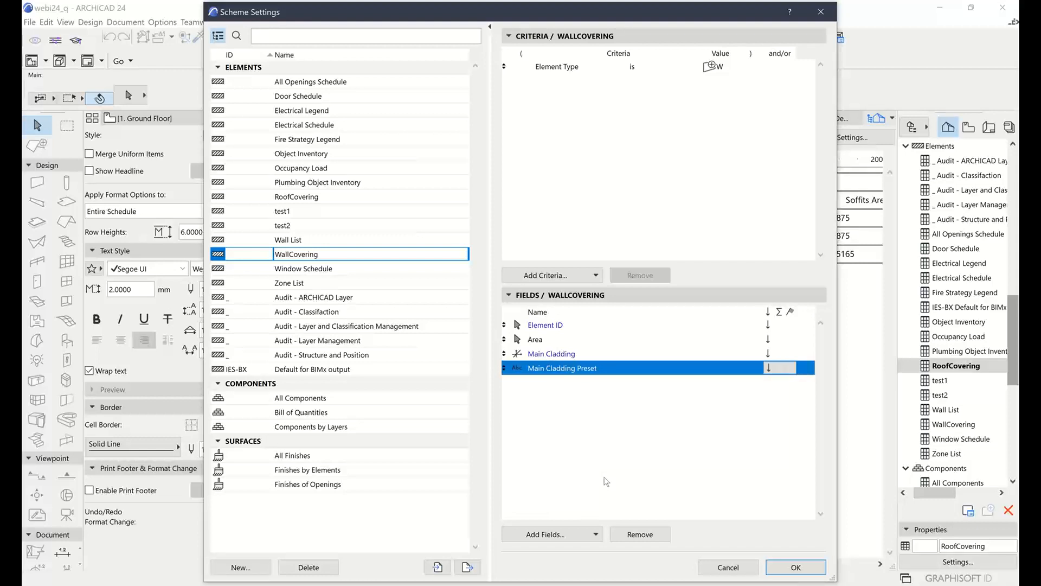
{"action": "left_click", "coordinate": [596, 534]}
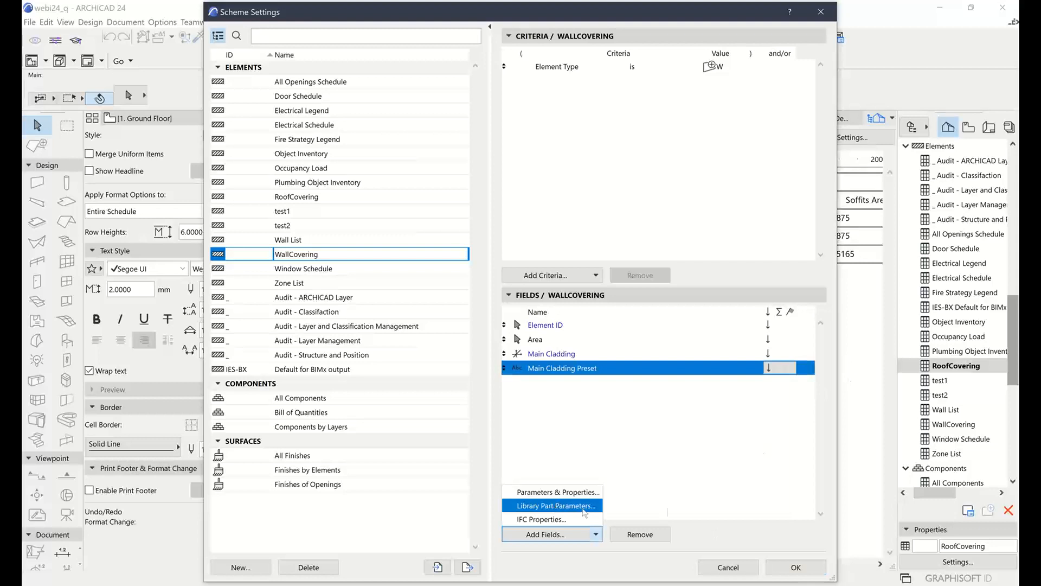
{"action": "left_click", "coordinate": [719, 508]}
{"action": "left_click", "coordinate": [727, 567]}
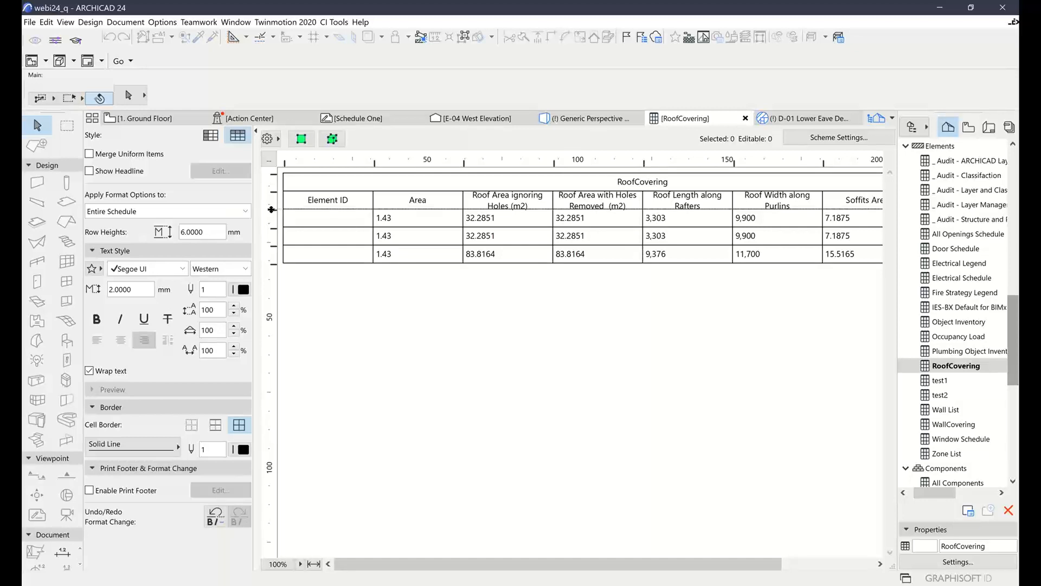
Increase the header row height of the RoofCovering schedule to fit two-line titles, and return to the Ground Floor plan with nothing selected
{"action": "left_click_drag", "start_coordinate": [271, 210], "coordinate": [272, 215]}
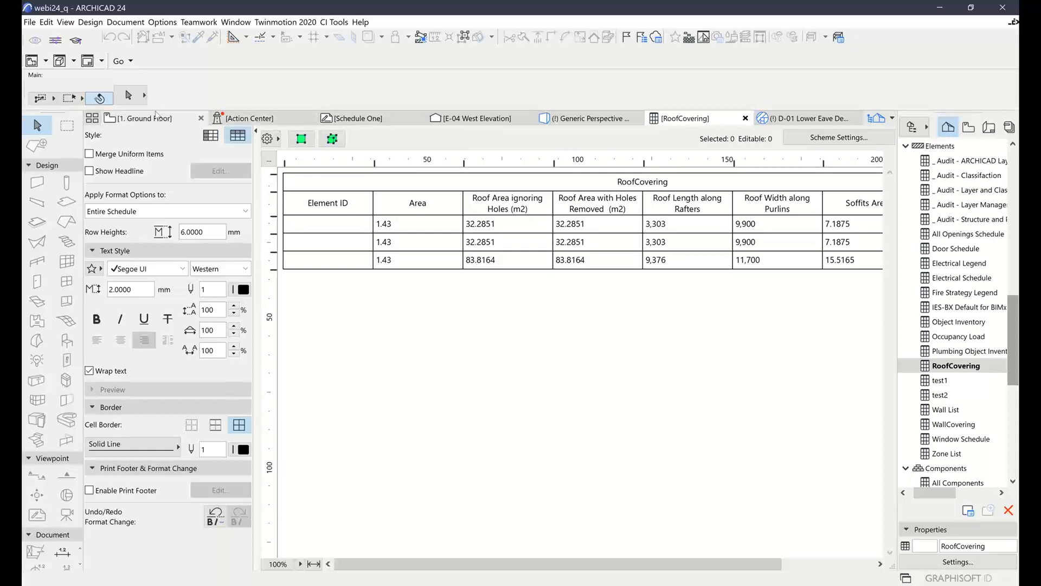
{"action": "mouse_move", "coordinate": [155, 120]}
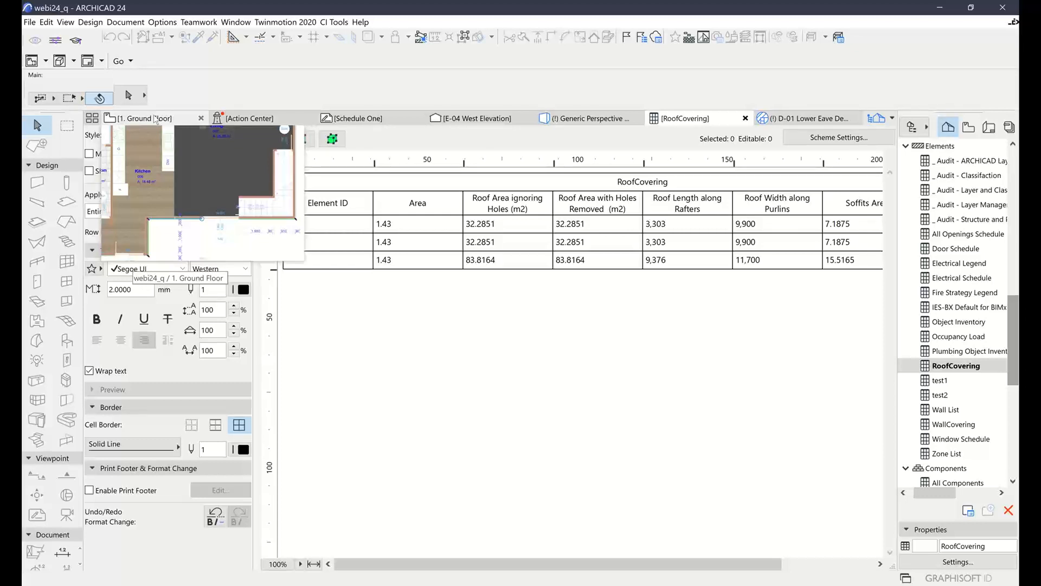
{"action": "left_click", "coordinate": [156, 119]}
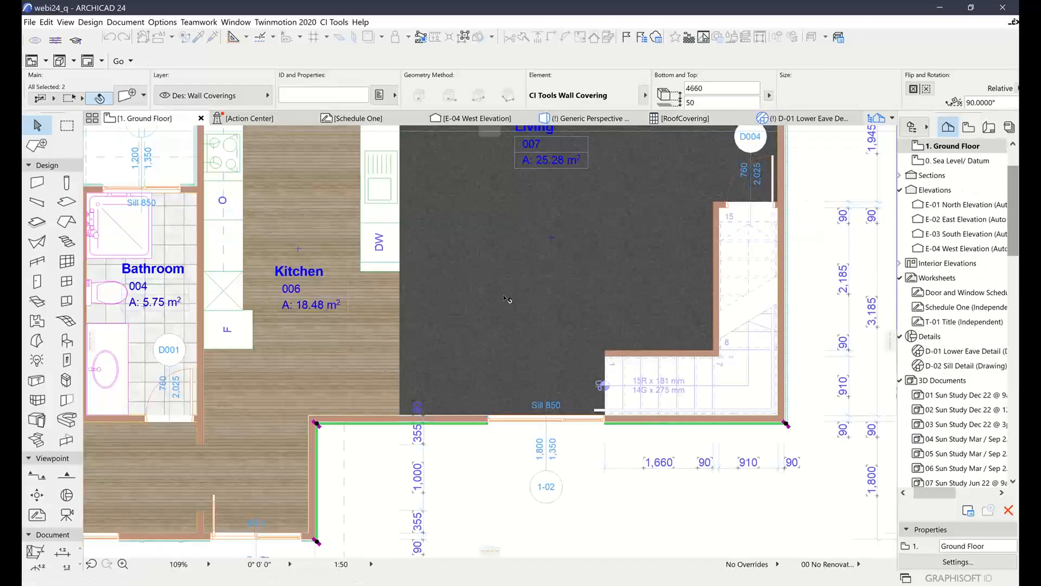
{"action": "left_click", "coordinate": [618, 496]}
{"action": "scroll", "coordinate": [623, 340], "scroll_direction": "down", "scroll_amount": 4}
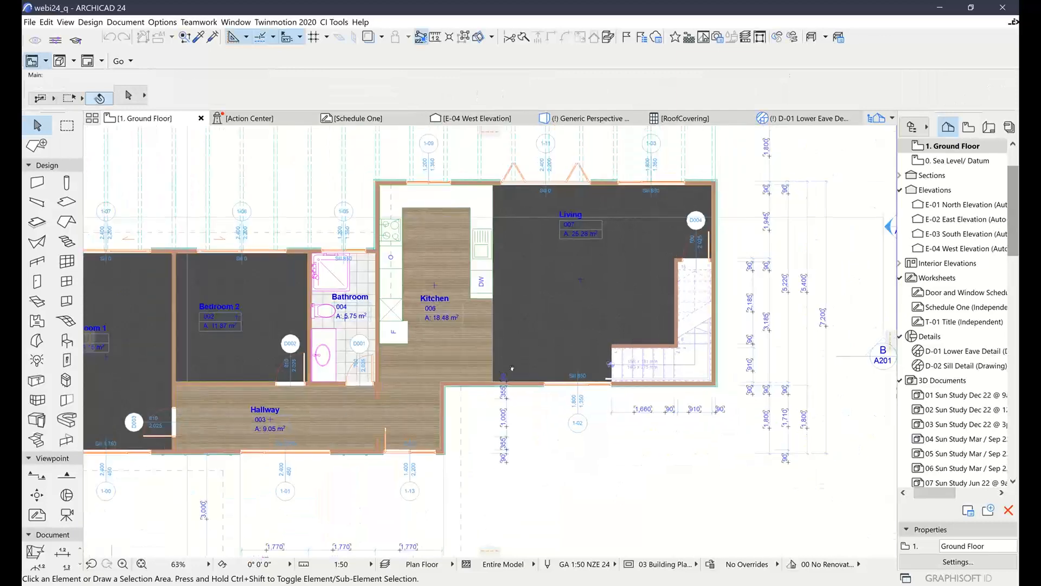
{"action": "scroll", "coordinate": [463, 373], "scroll_direction": "down", "scroll_amount": 4}
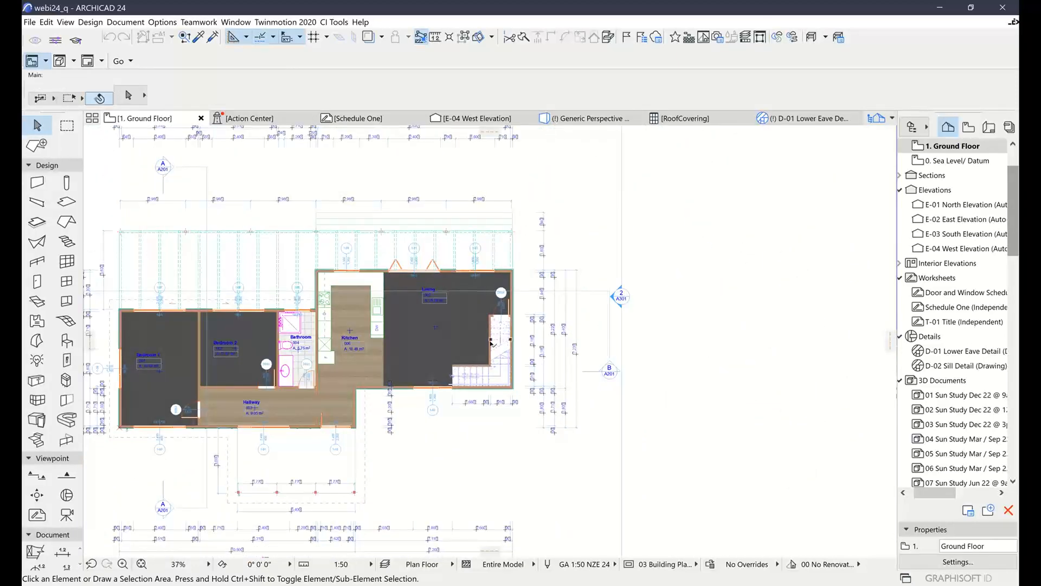
{"action": "middle_click_drag", "start_coordinate": [488, 345], "coordinate": [434, 329]}
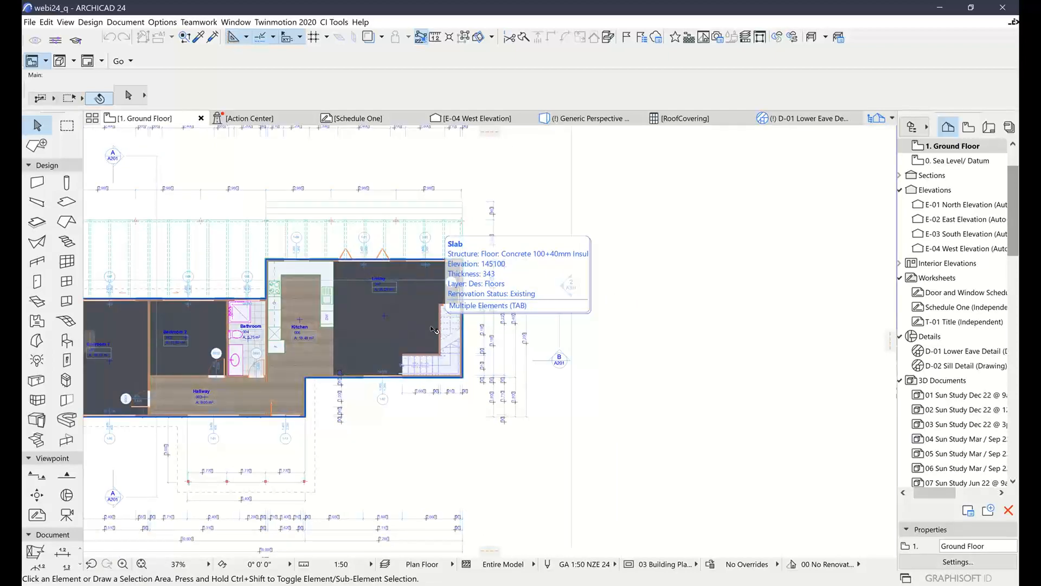
{"action": "middle_click_drag", "start_coordinate": [497, 342], "coordinate": [353, 330]}
{"action": "scroll", "coordinate": [577, 289], "scroll_direction": "down", "scroll_amount": 2}
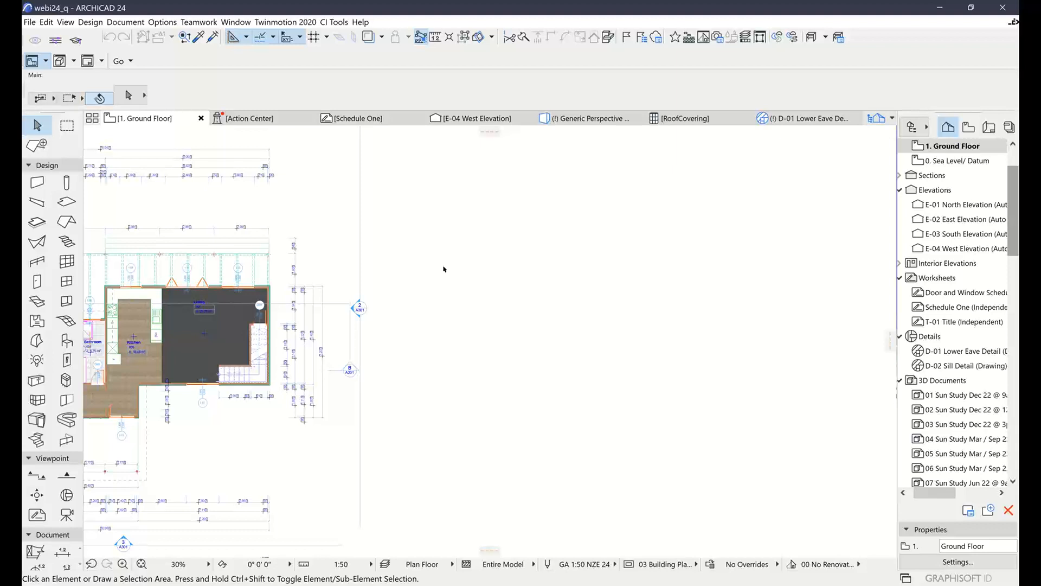
{"action": "scroll", "coordinate": [498, 352], "scroll_direction": "up", "scroll_amount": 1}
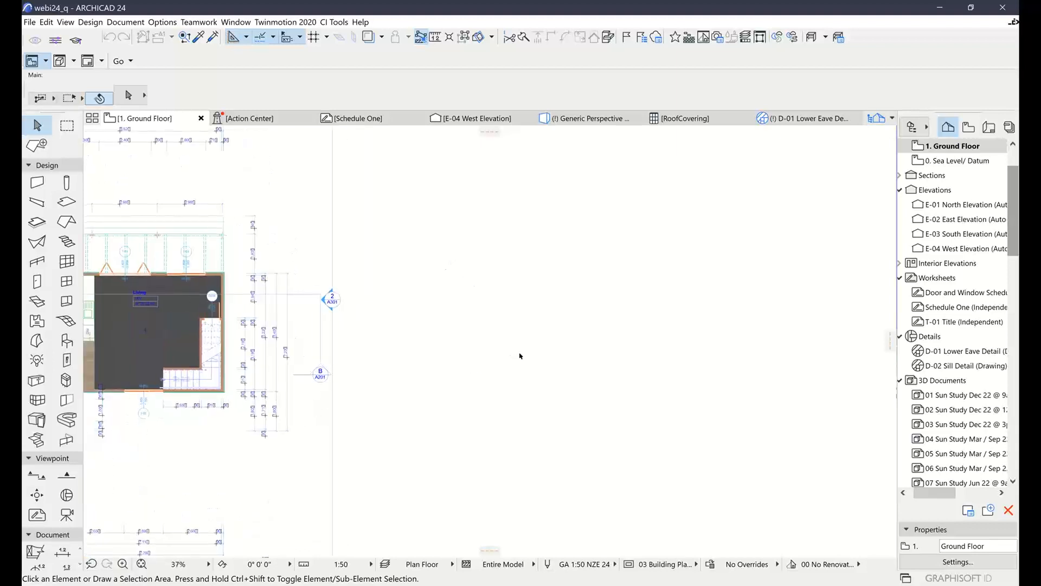
{"action": "middle_click_drag", "start_coordinate": [518, 355], "coordinate": [449, 343]}
{"action": "scroll", "coordinate": [448, 330], "scroll_direction": "up", "scroll_amount": 2}
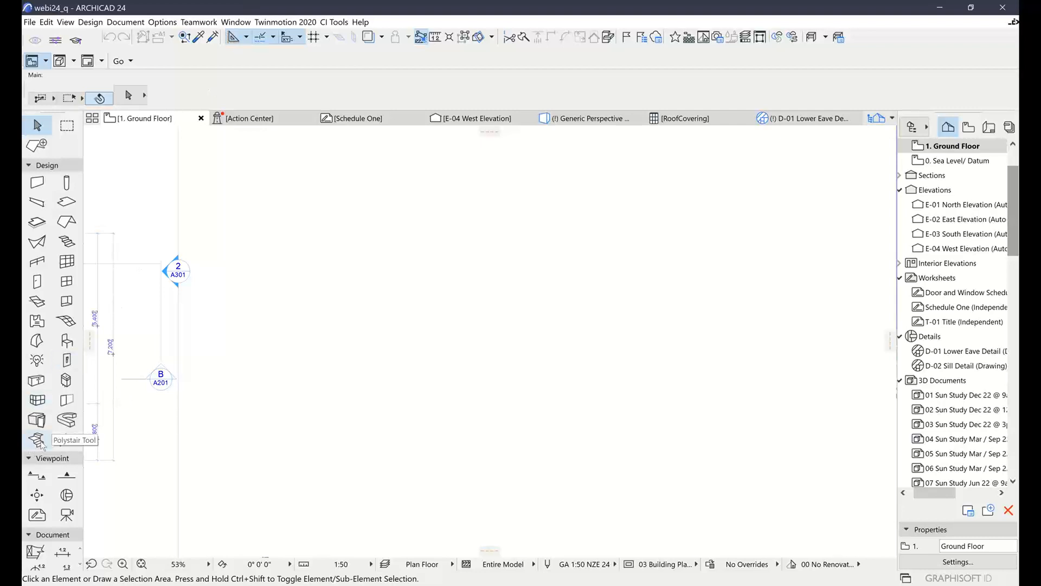
Examine the tools available for the Toolbox in the Work Environment settings, and close them without changes
{"action": "left_click", "coordinate": [162, 23]}
{"action": "mouse_move", "coordinate": [196, 152]}
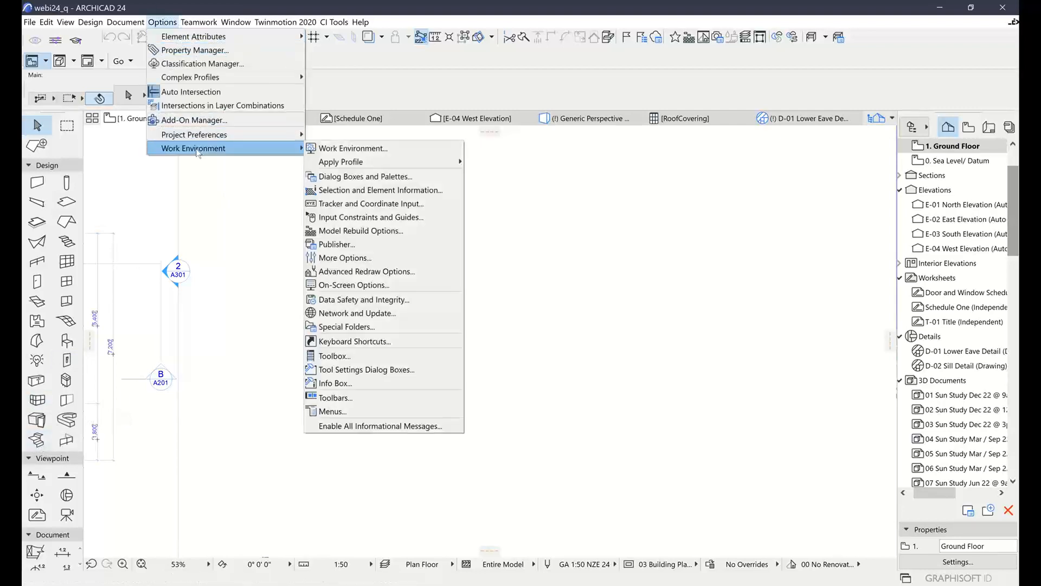
{"action": "left_click", "coordinate": [353, 358]}
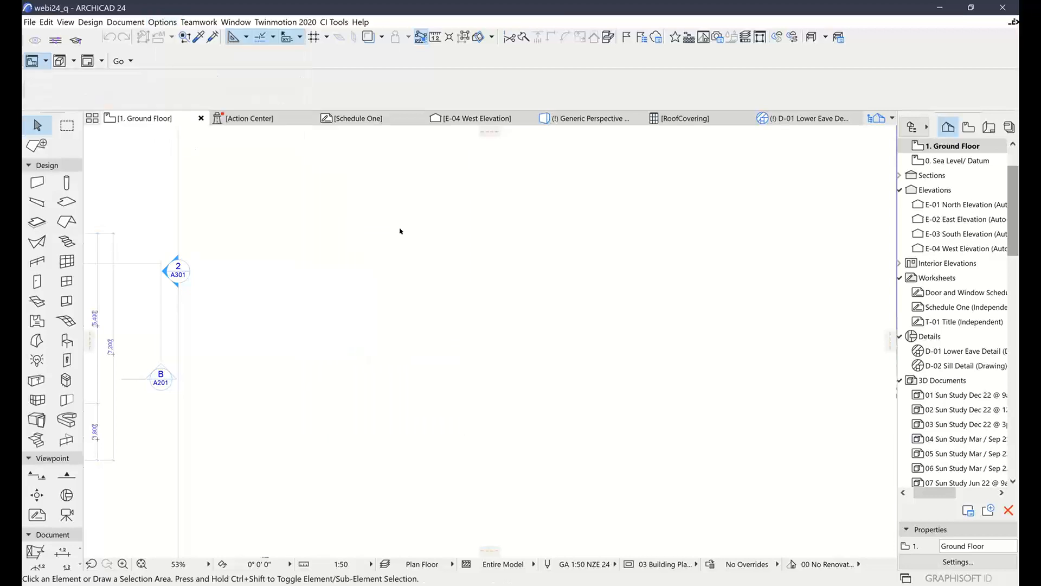
{"action": "left_click_drag", "start_coordinate": [589, 129], "coordinate": [607, 289]}
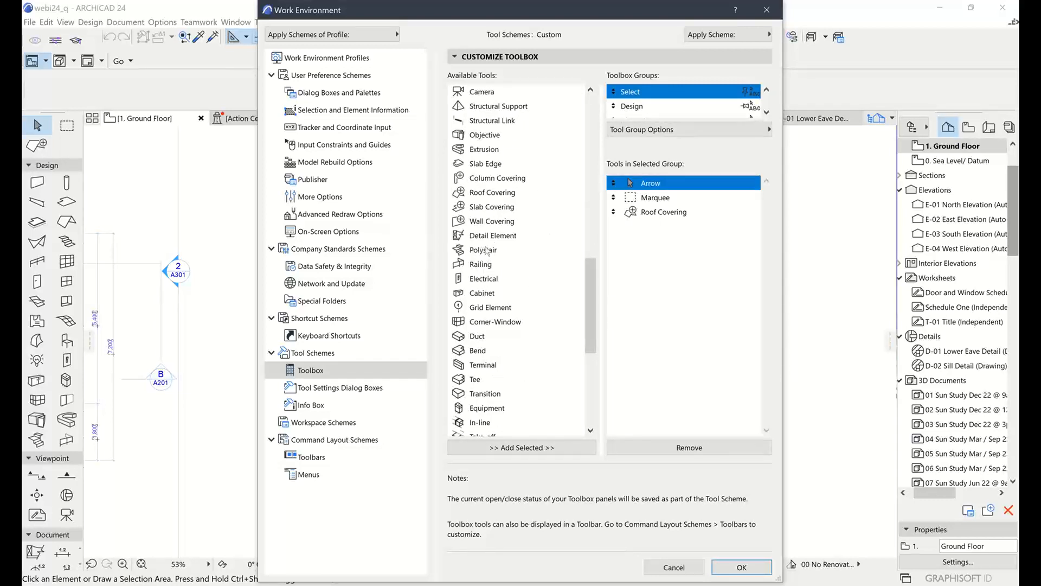
{"action": "left_click", "coordinate": [686, 567]}
Compare the stair types in the Polystair default settings, and choose CI Tools Stair on Stringers for placement
{"action": "left_click", "coordinate": [37, 440]}
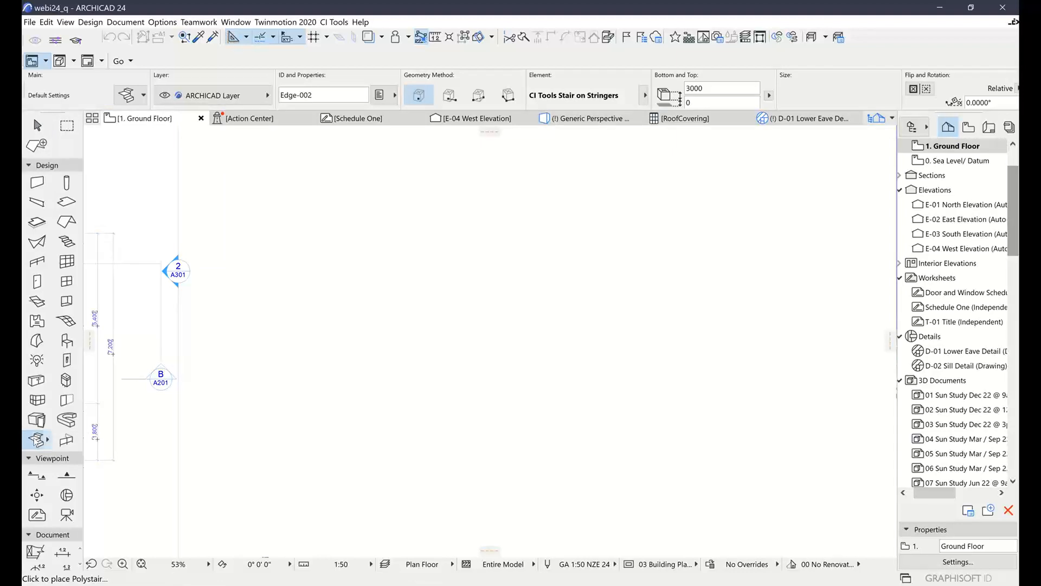
{"action": "double_click", "coordinate": [37, 439]}
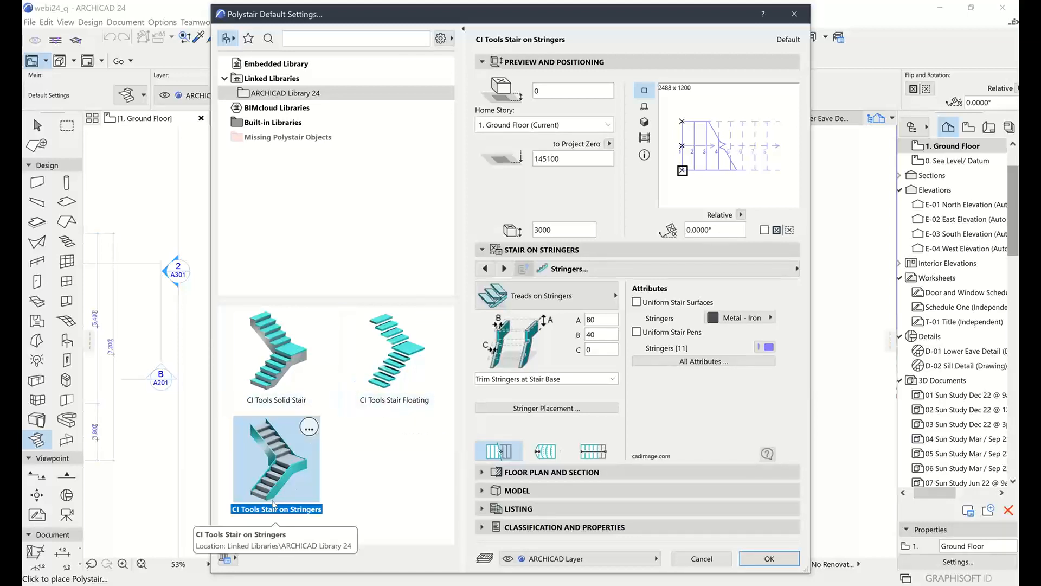
{"action": "left_click", "coordinate": [274, 374]}
{"action": "left_click", "coordinate": [402, 377]}
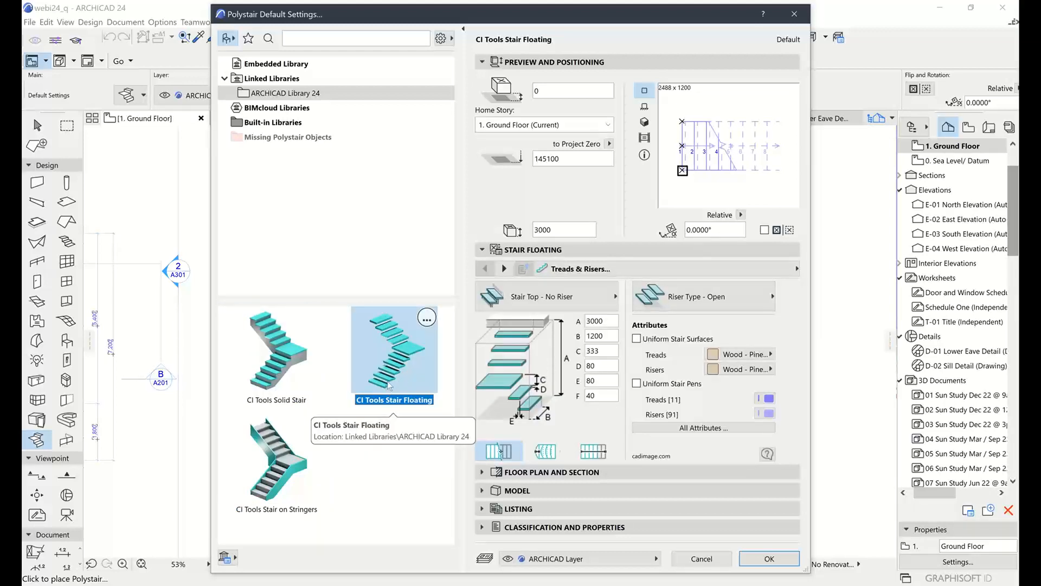
{"action": "left_click", "coordinate": [275, 467]}
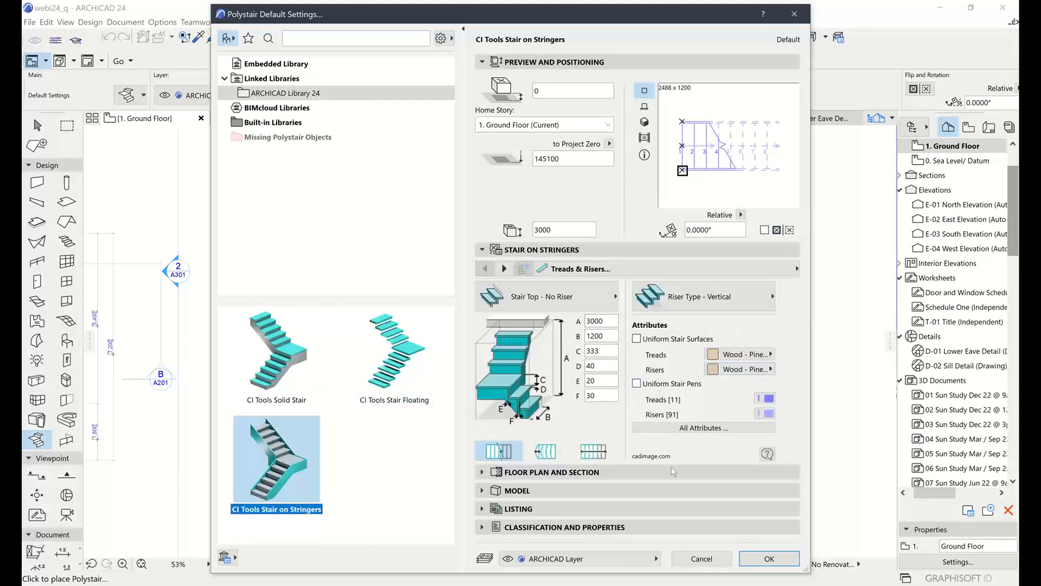
{"action": "left_click", "coordinate": [783, 557]}
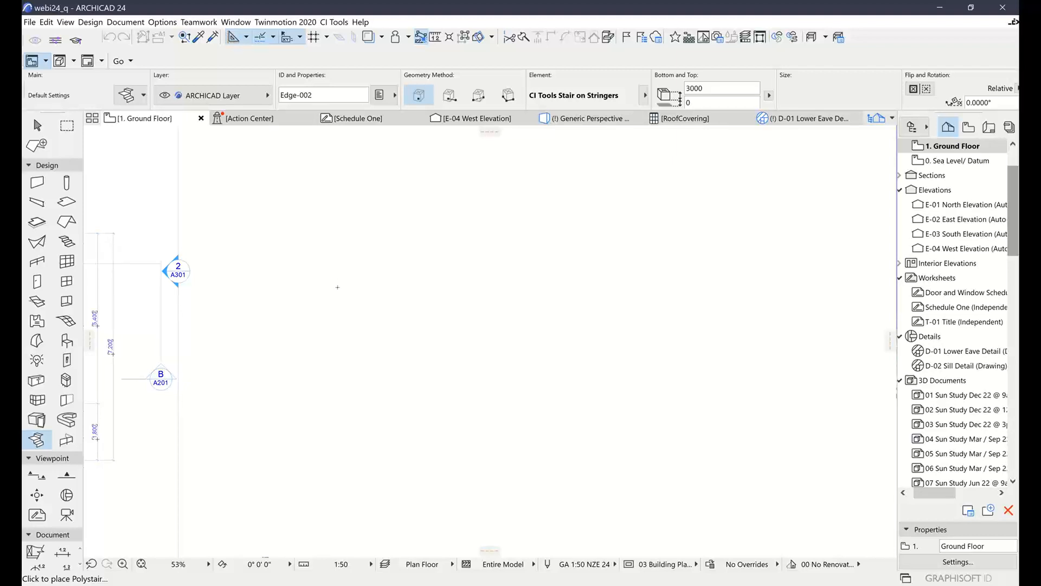
Start the stair path in the empty area of the Ground Floor plan with a straight horizontal flight 2000 mm long
{"action": "left_click", "coordinate": [414, 336]}
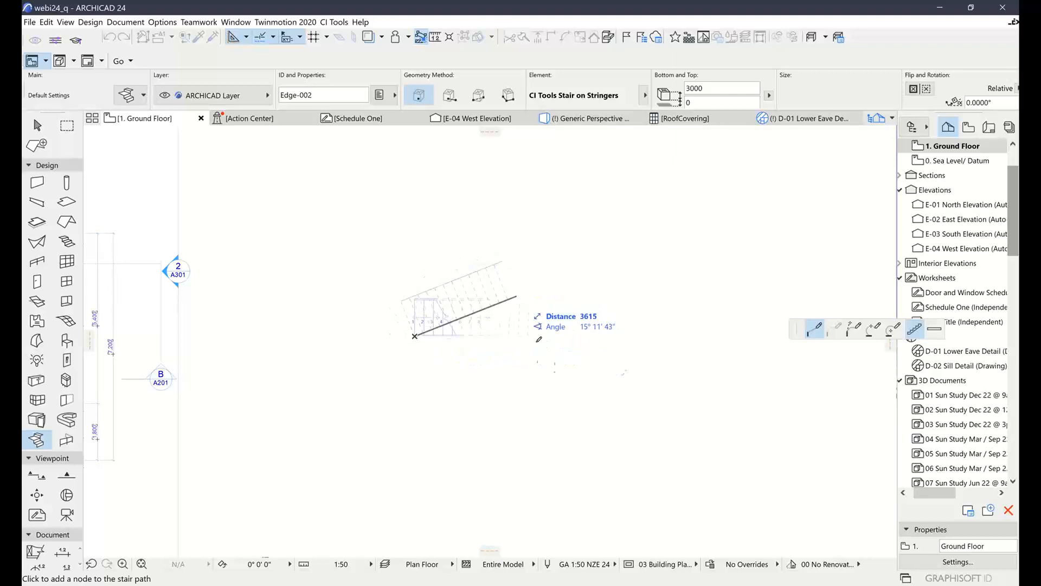
{"action": "left_click_drag", "start_coordinate": [796, 330], "coordinate": [432, 210]}
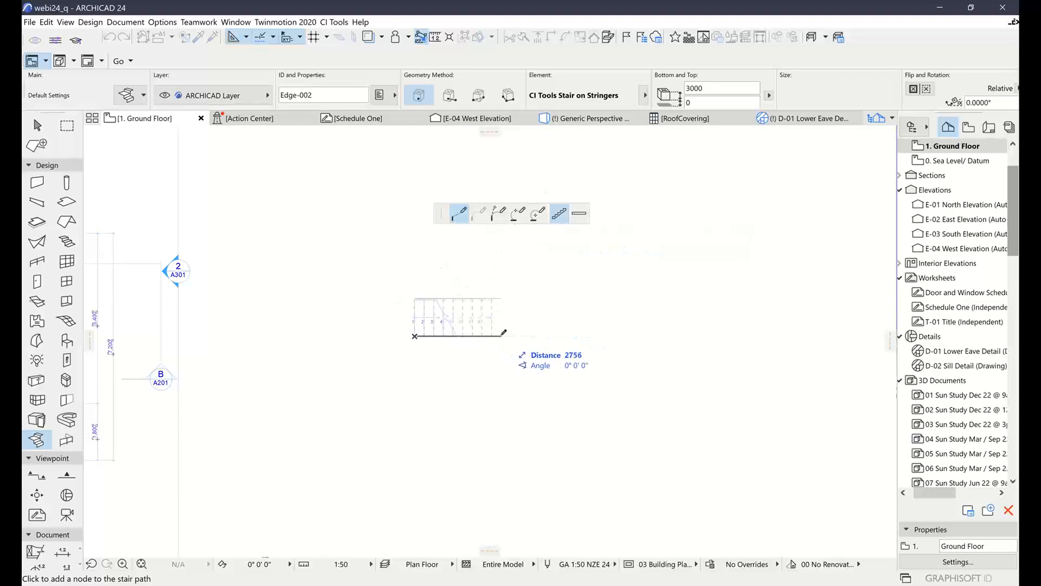
{"action": "key", "text": "Tab"}
{"action": "type", "text": "2"}
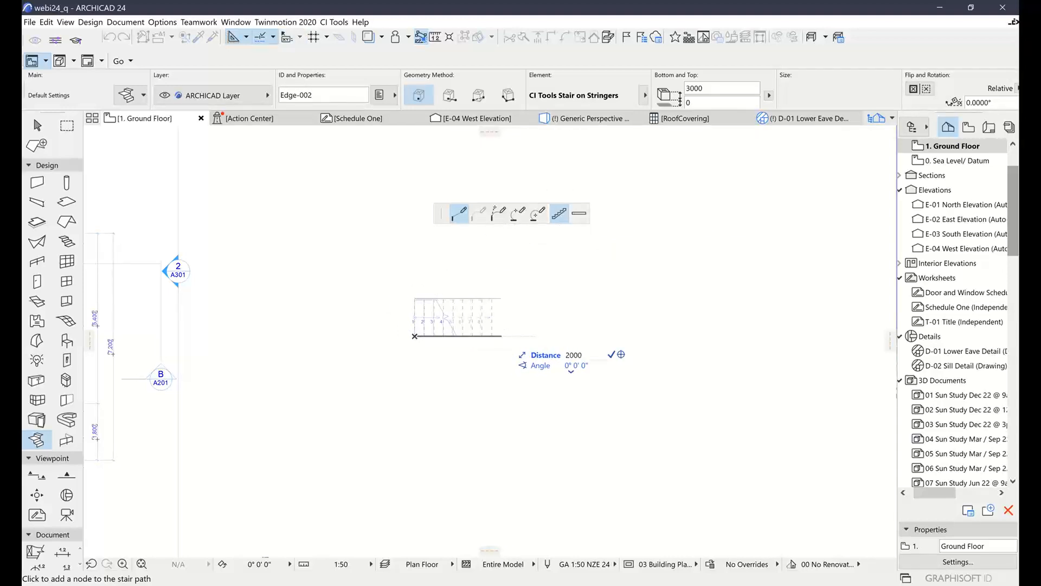
{"action": "key", "text": "Return"}
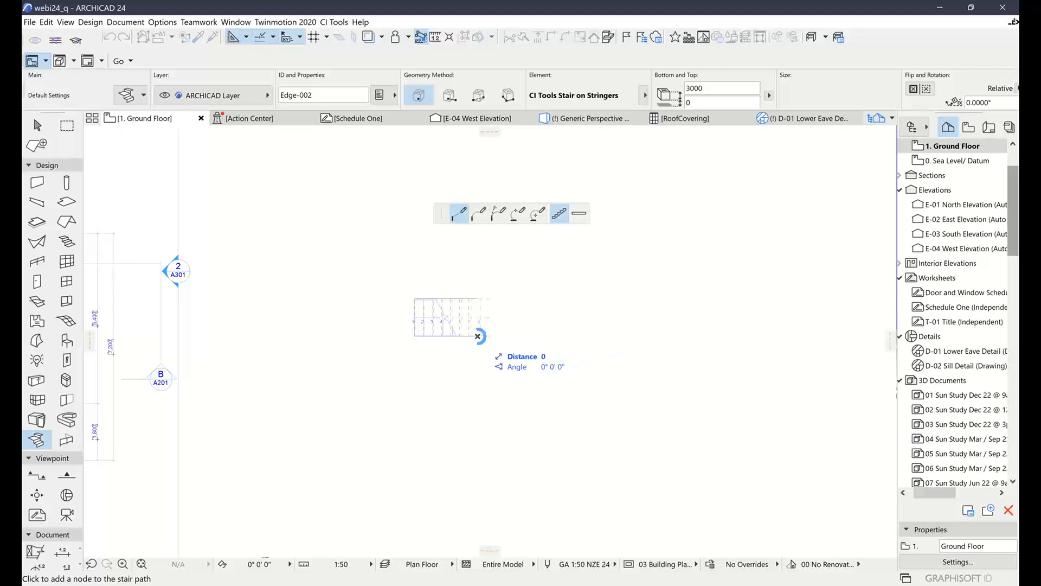
Add a landing to the stair path, extending it straight past the first flight and around a 90° corner
{"action": "left_click", "coordinate": [579, 214]}
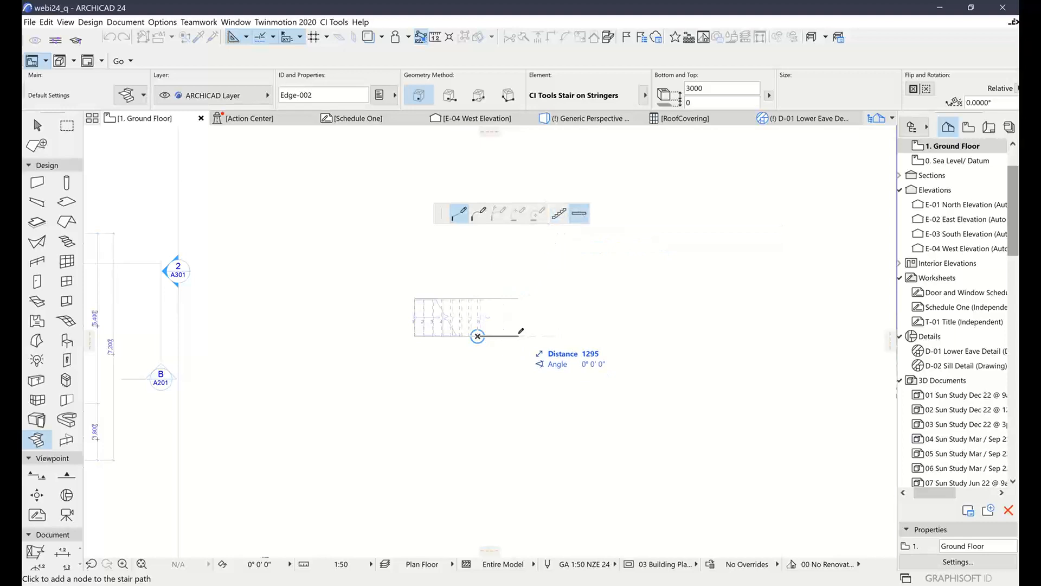
{"action": "key", "text": "Tab"}
{"action": "type", "text": "1"}
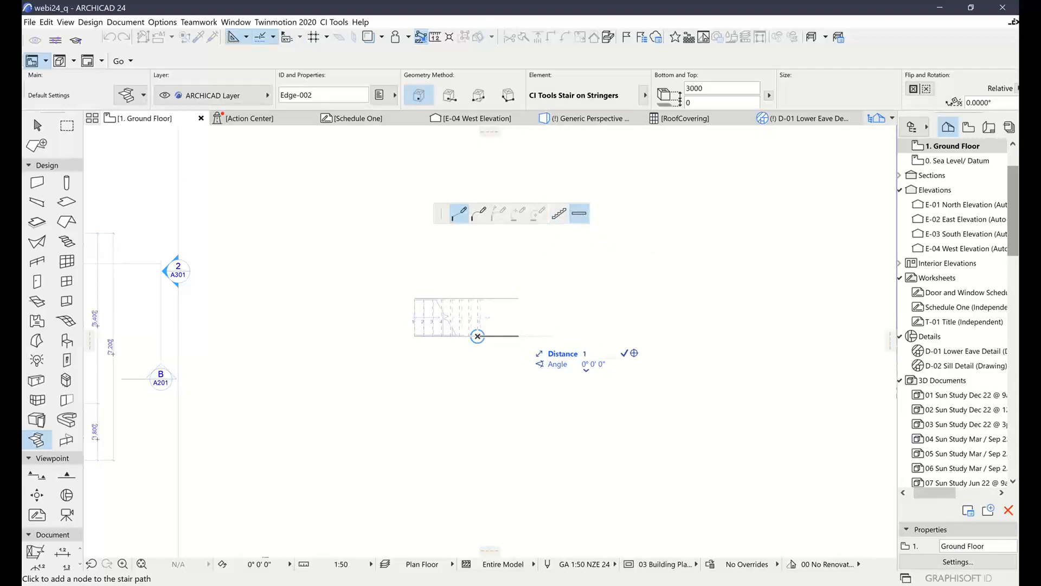
{"action": "key", "text": "Return"}
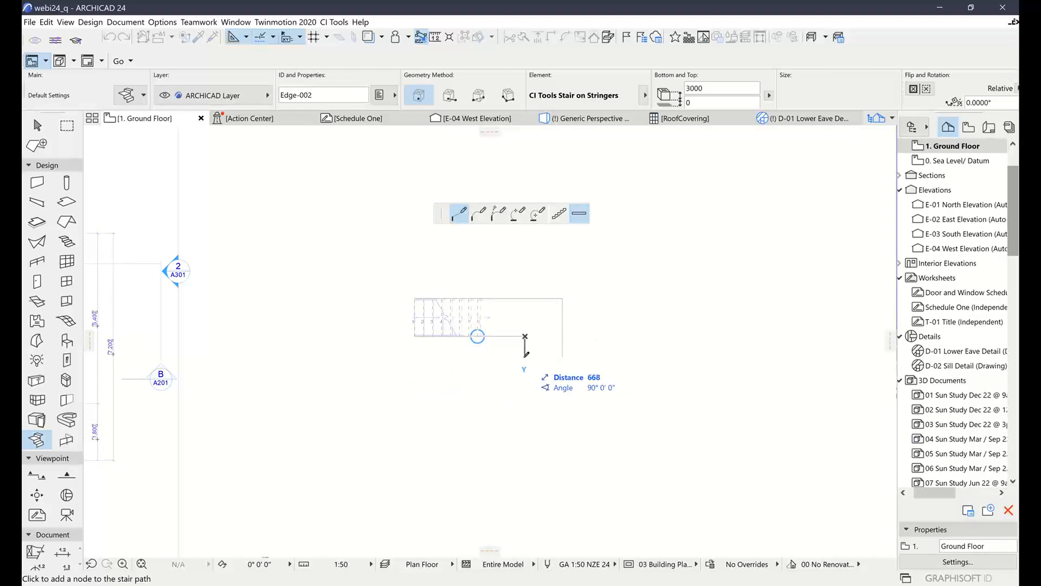
{"action": "key", "text": "Tab"}
{"action": "type", "text": "3"}
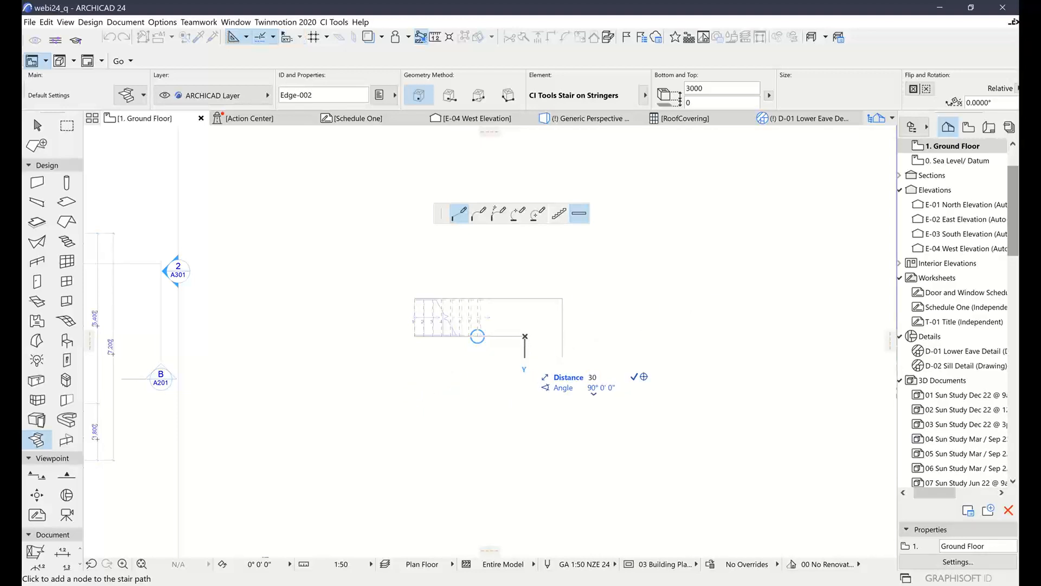
{"action": "key", "text": "Return"}
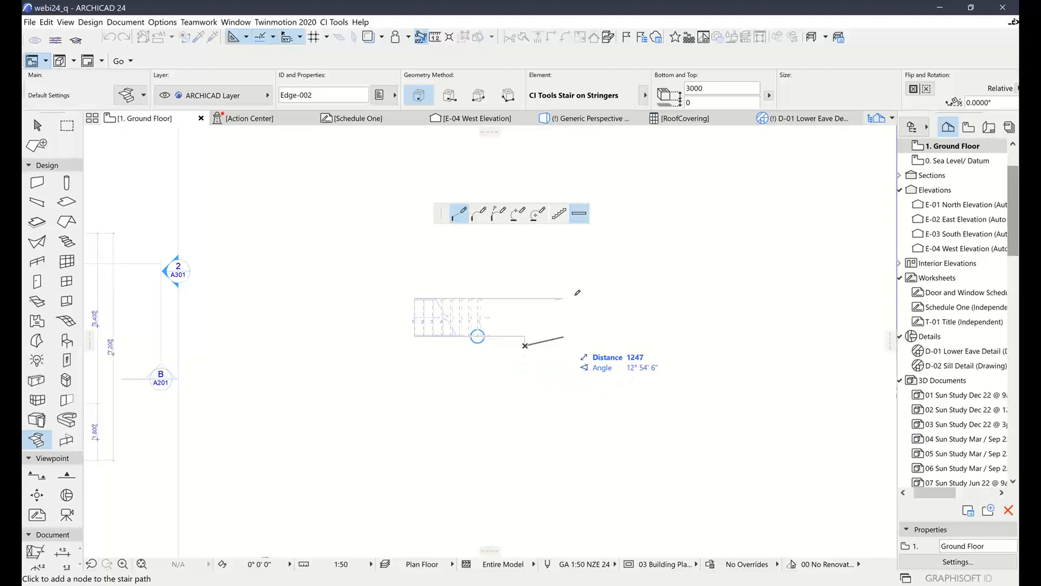
Add a second flight 1700 mm long beyond the landing at 90°, and finish the stair
{"action": "left_click", "coordinate": [559, 213]}
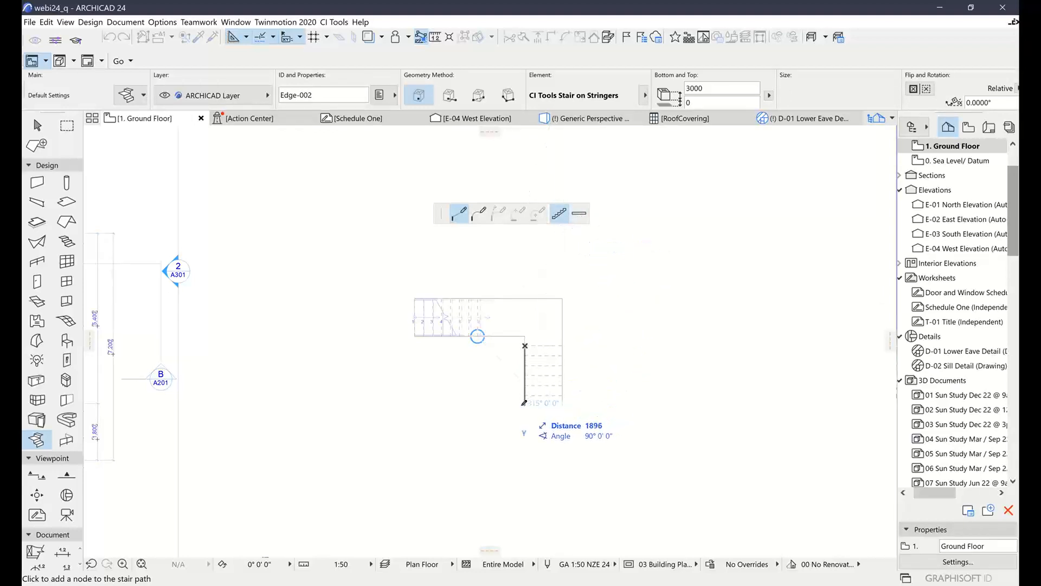
{"action": "type", "text": "1700"}
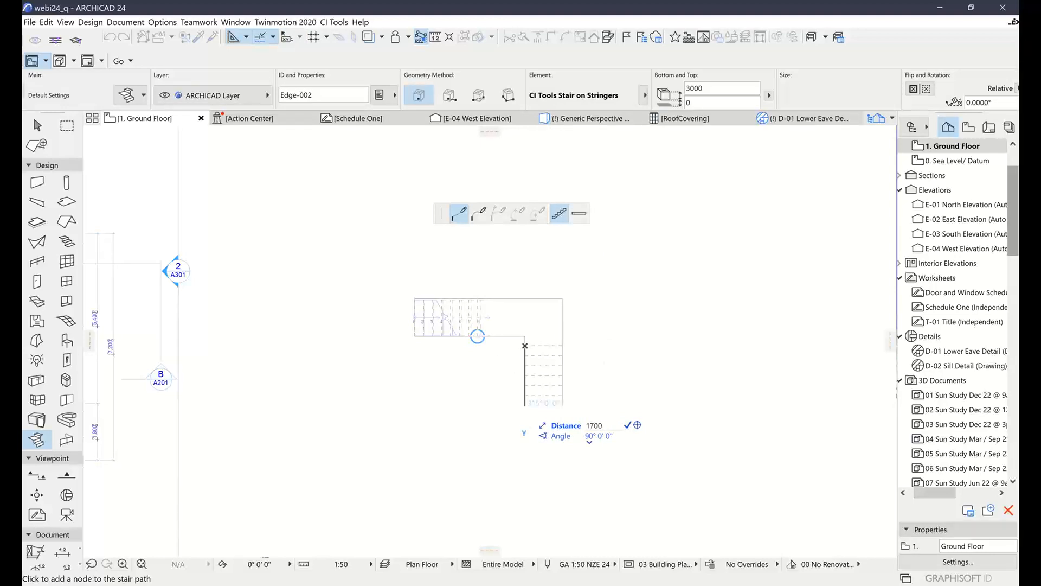
{"action": "key", "text": "Return"}
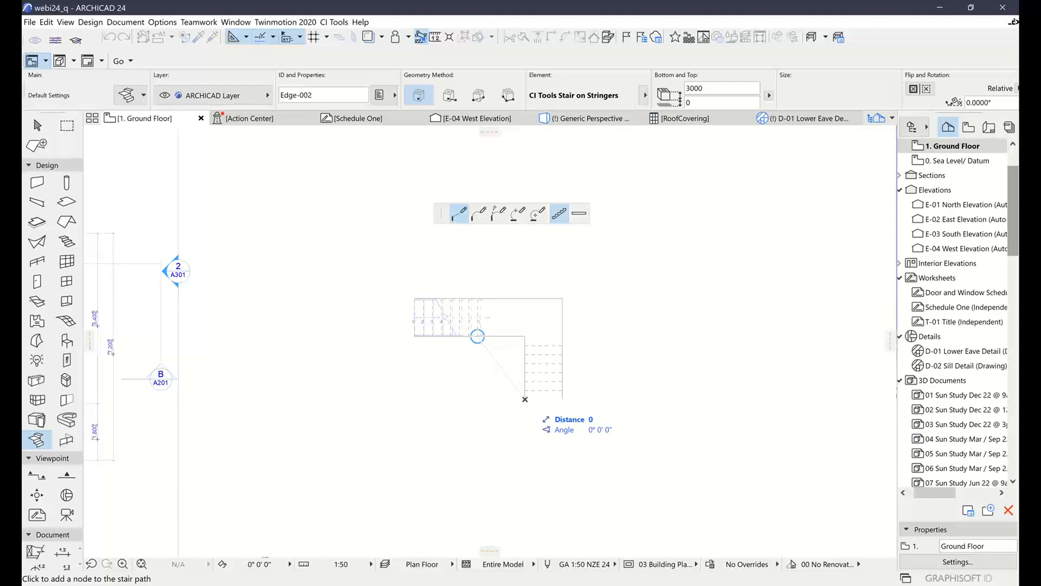
{"action": "left_click", "coordinate": [525, 399]}
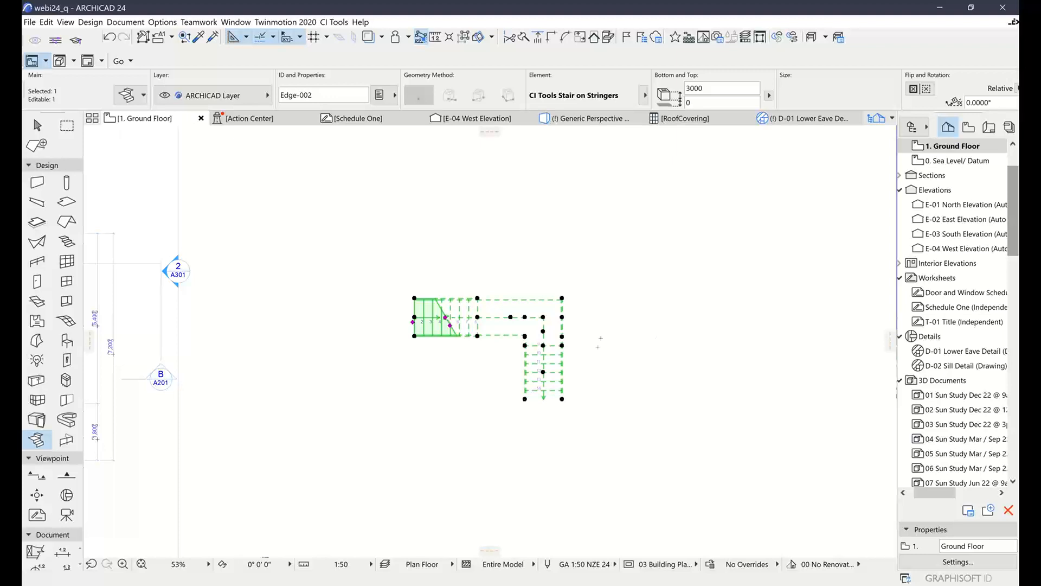
Show only the new stair in 3D and inspect its flights, landing and stringers from several angles
{"action": "left_click", "coordinate": [36, 125]}
{"action": "scroll", "coordinate": [519, 331], "scroll_direction": "up", "scroll_amount": 2}
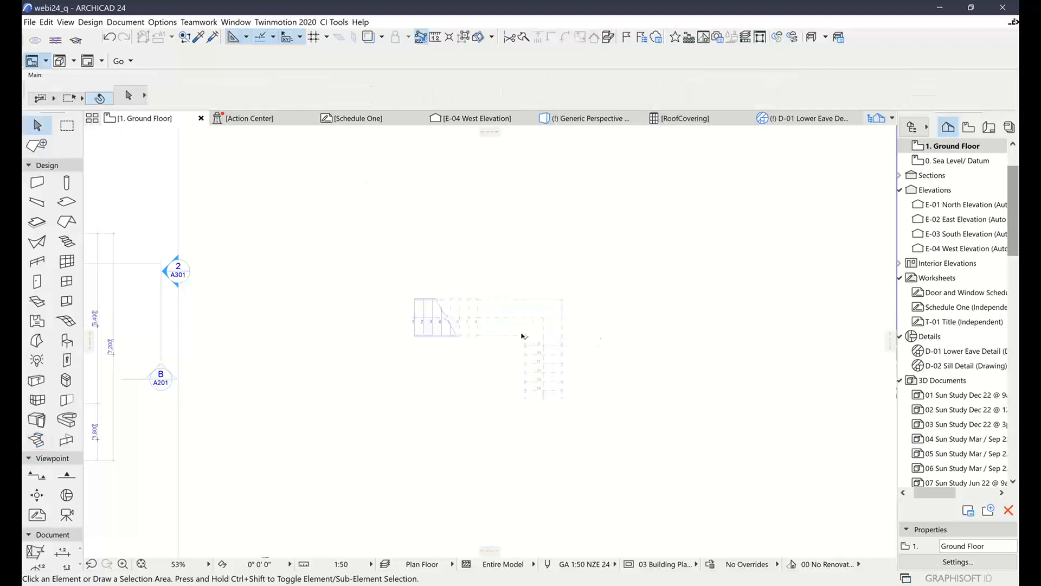
{"action": "right_click", "coordinate": [631, 284]}
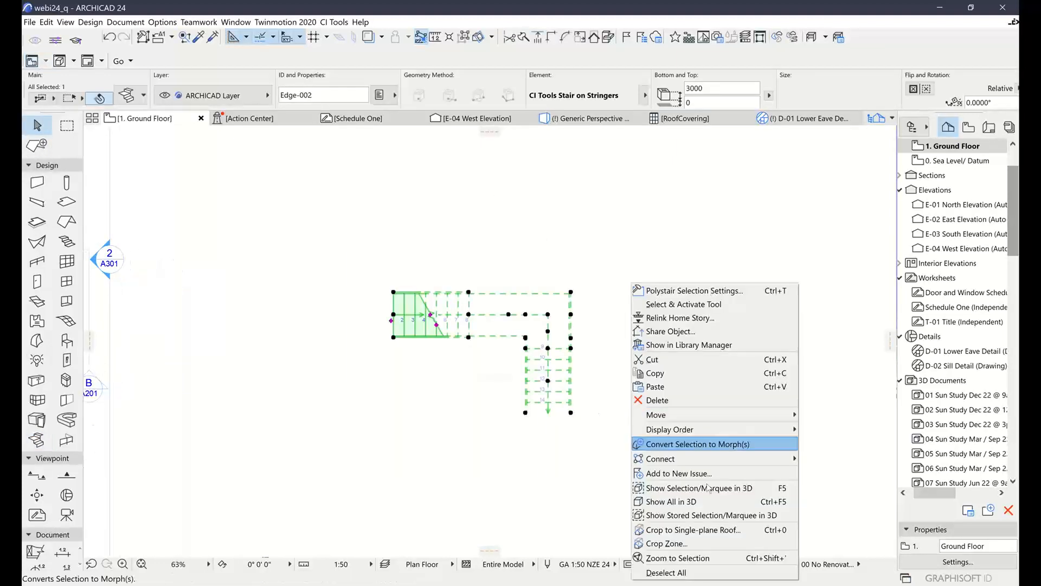
{"action": "left_click", "coordinate": [690, 490]}
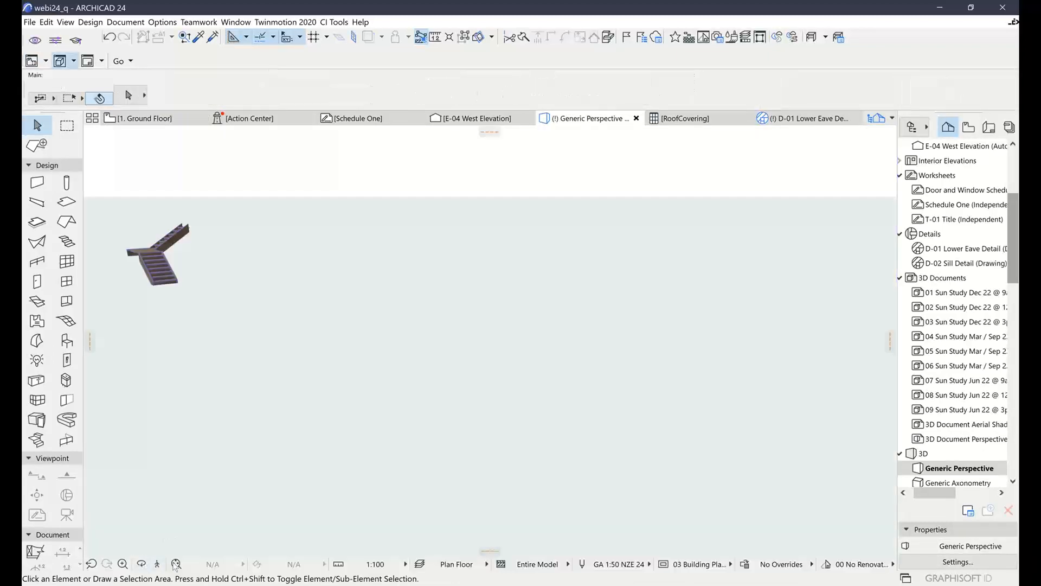
{"action": "left_click", "coordinate": [176, 564]}
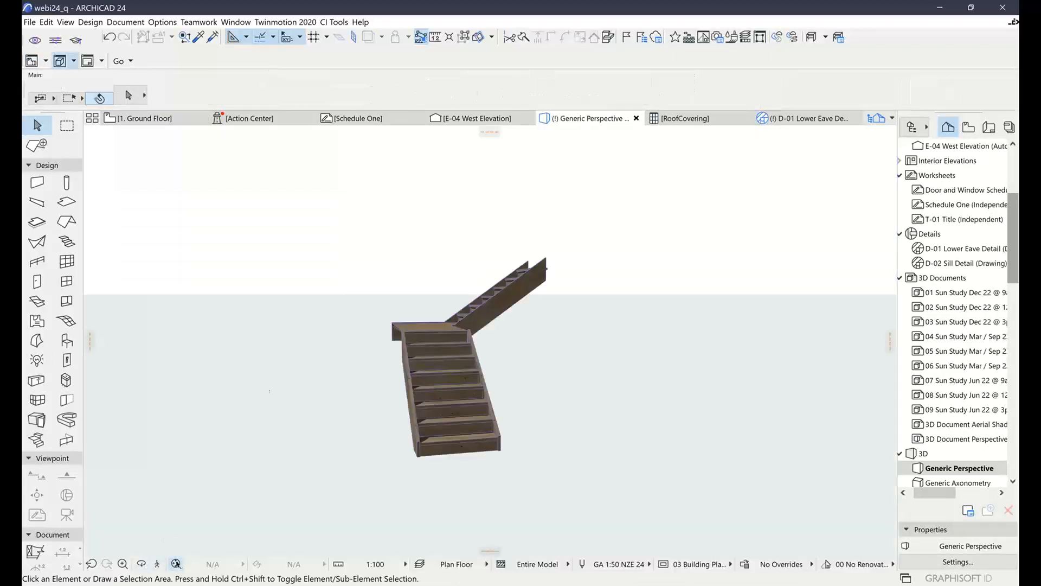
{"action": "middle_click_drag", "start_coordinate": [348, 318], "coordinate": [792, 329], "text": "shift"}
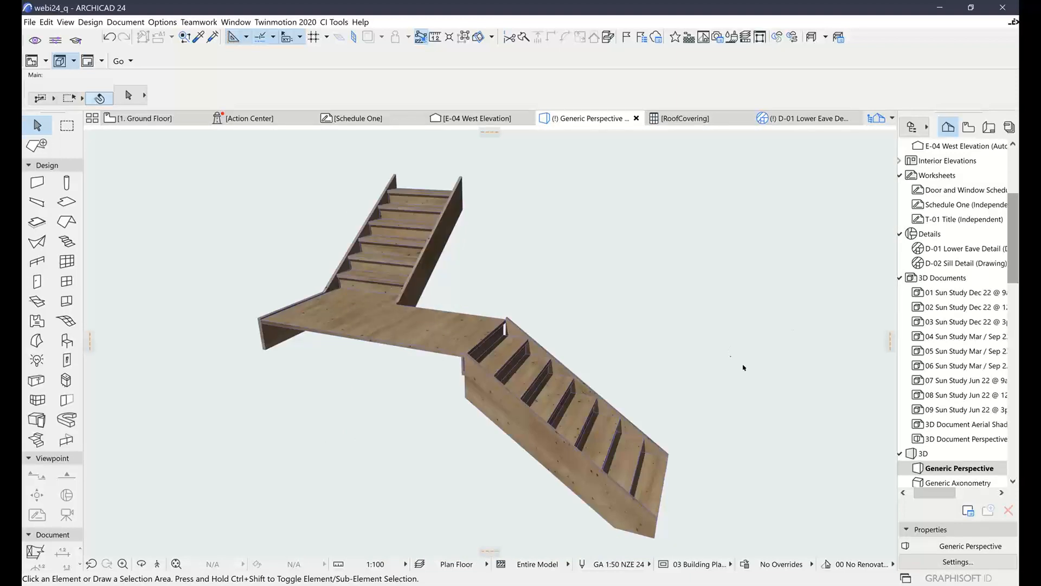
{"action": "middle_click_drag", "start_coordinate": [746, 367], "coordinate": [717, 358], "text": "shift"}
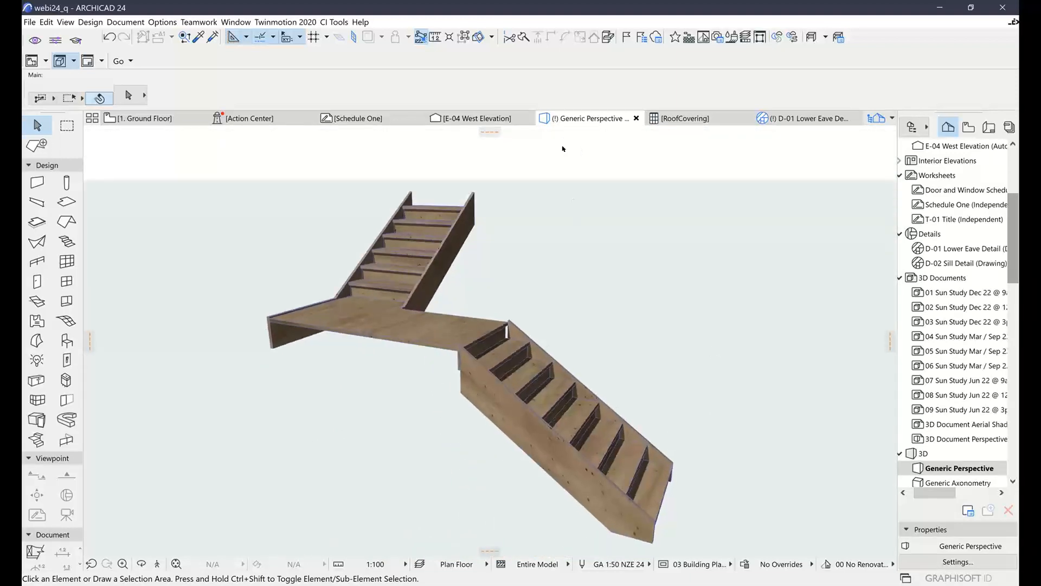
Start a stair railing for the Ground Floor stair, compare the railing types in the 3D preview, and choose CI Tools Panel Railing
{"action": "left_click", "coordinate": [151, 123]}
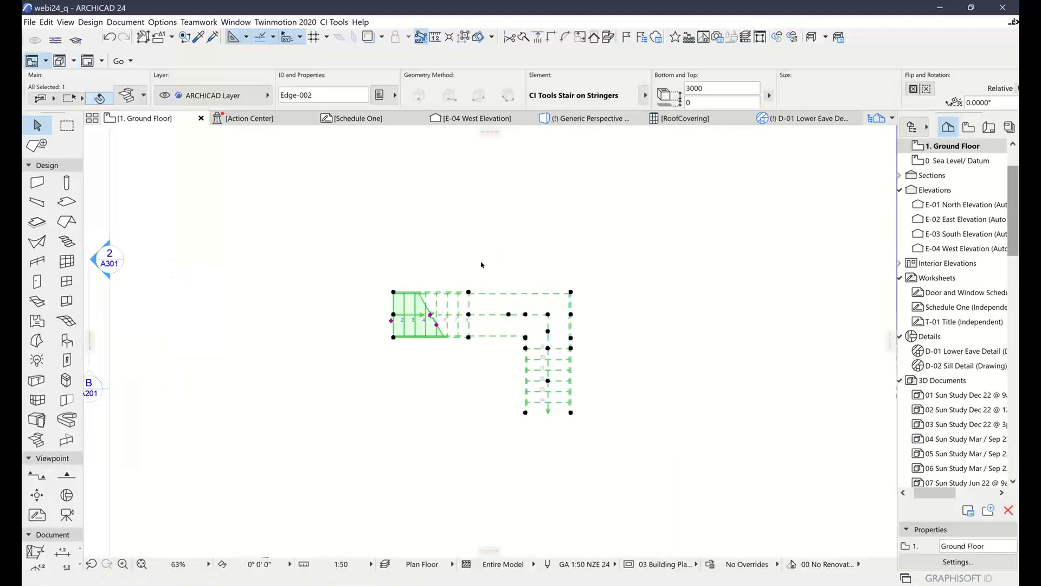
{"action": "left_click", "coordinate": [333, 21]}
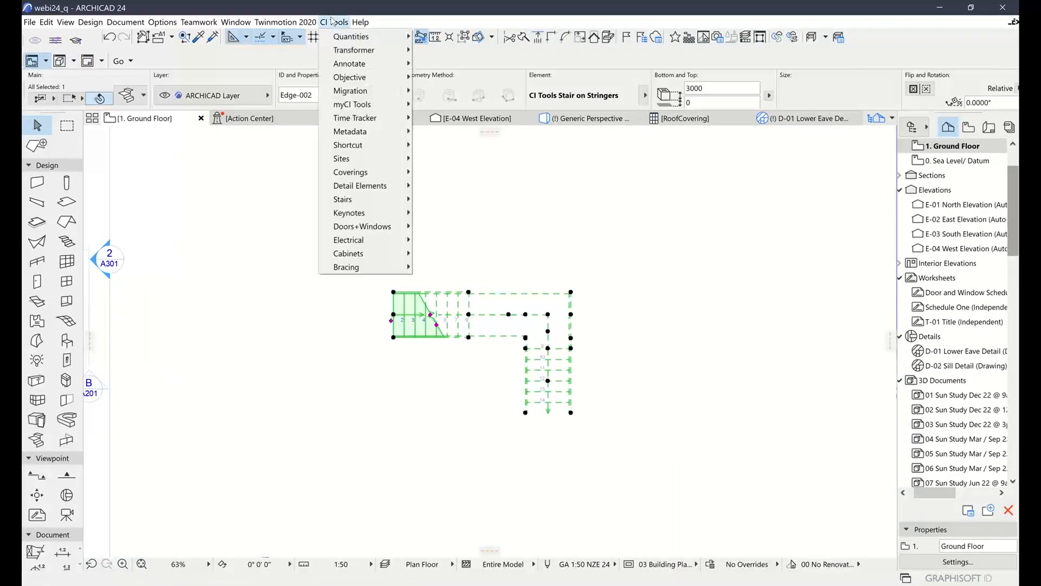
{"action": "mouse_move", "coordinate": [360, 22]}
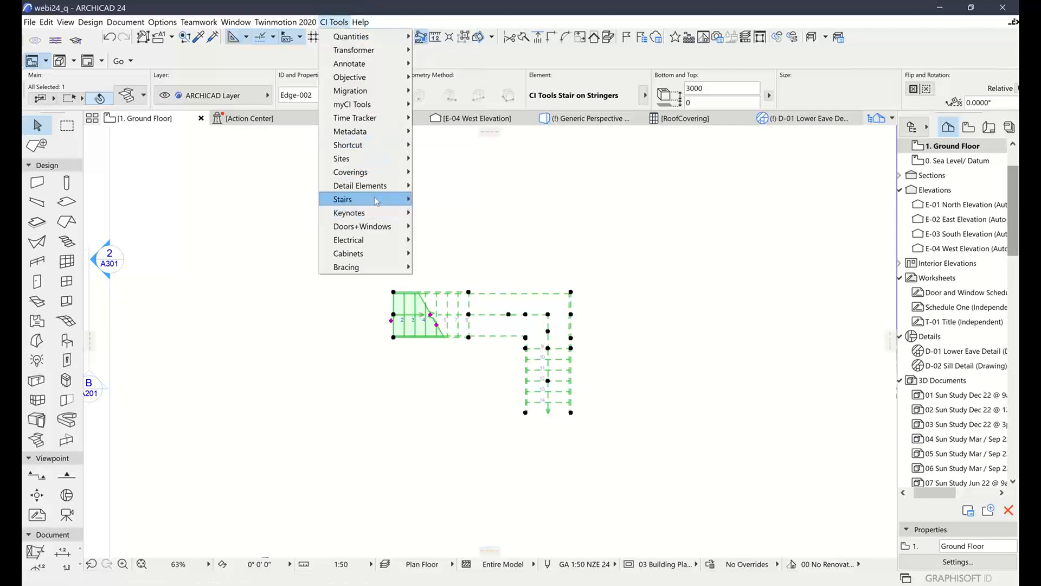
{"action": "mouse_move", "coordinate": [374, 199]}
{"action": "left_click", "coordinate": [444, 199]}
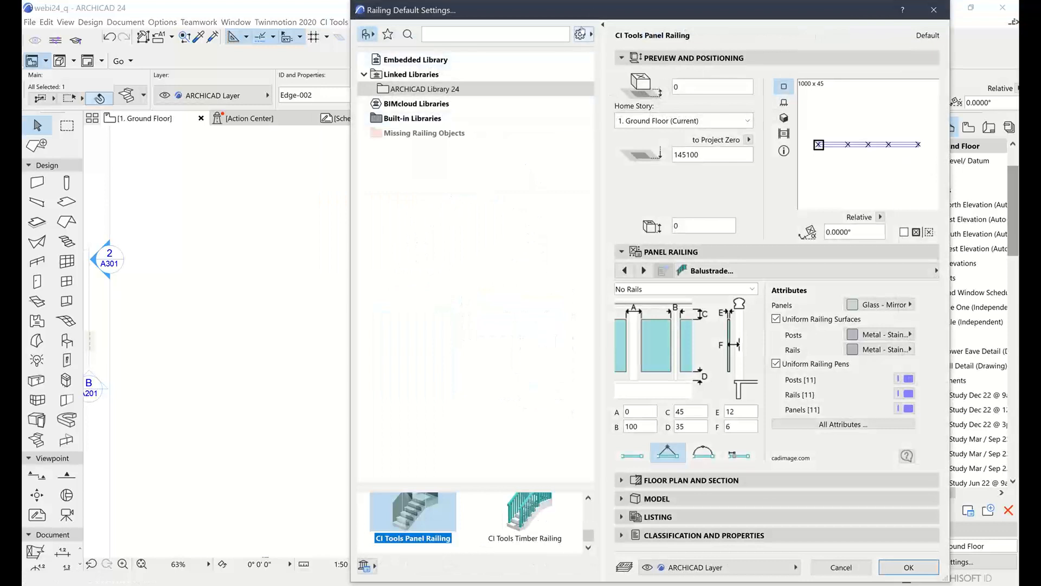
{"action": "left_click_drag", "start_coordinate": [503, 484], "coordinate": [490, 227]}
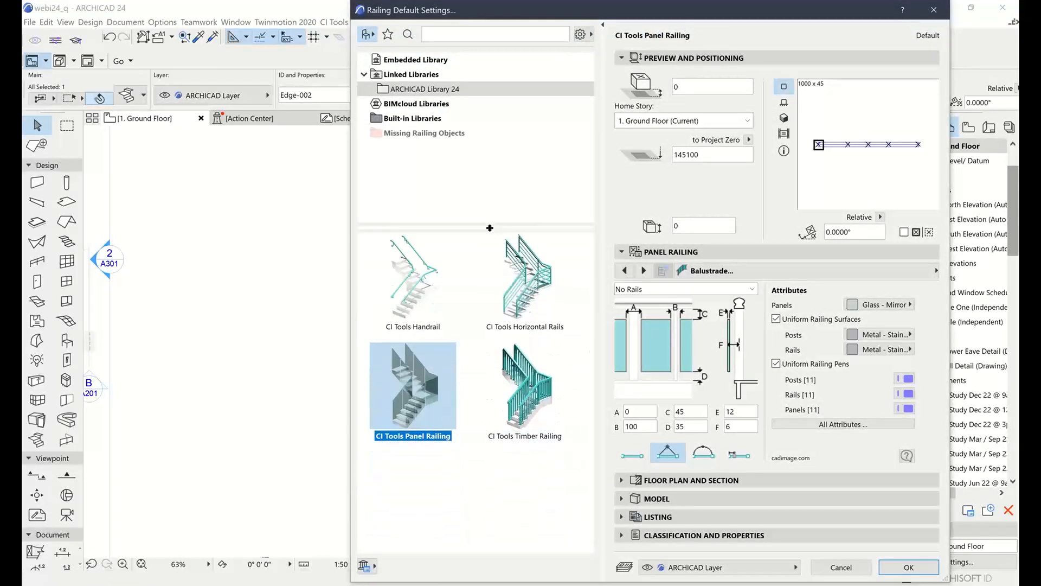
{"action": "left_click", "coordinate": [784, 119]}
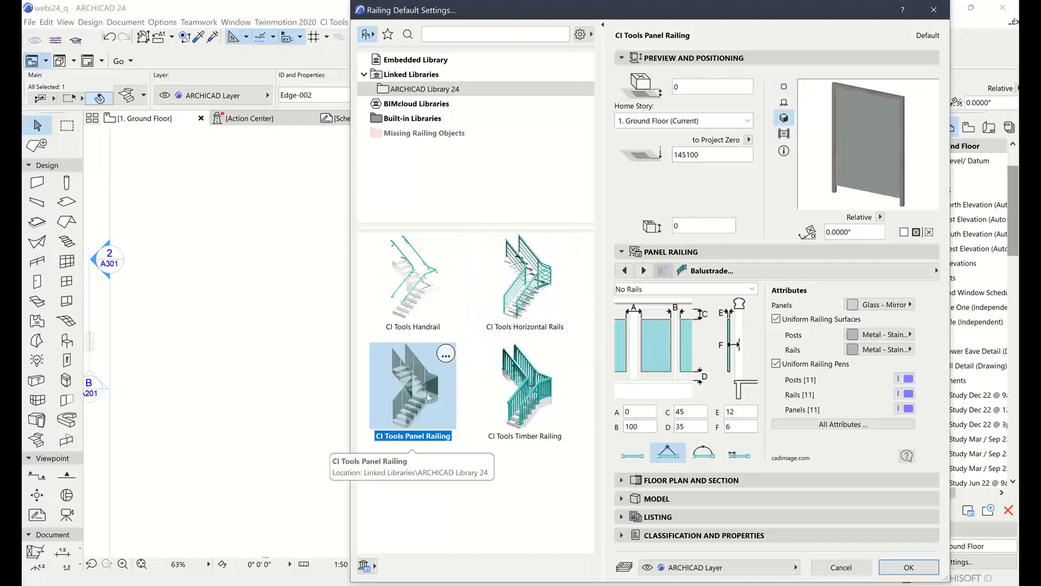
{"action": "left_click", "coordinate": [507, 395]}
{"action": "left_click", "coordinate": [532, 293]}
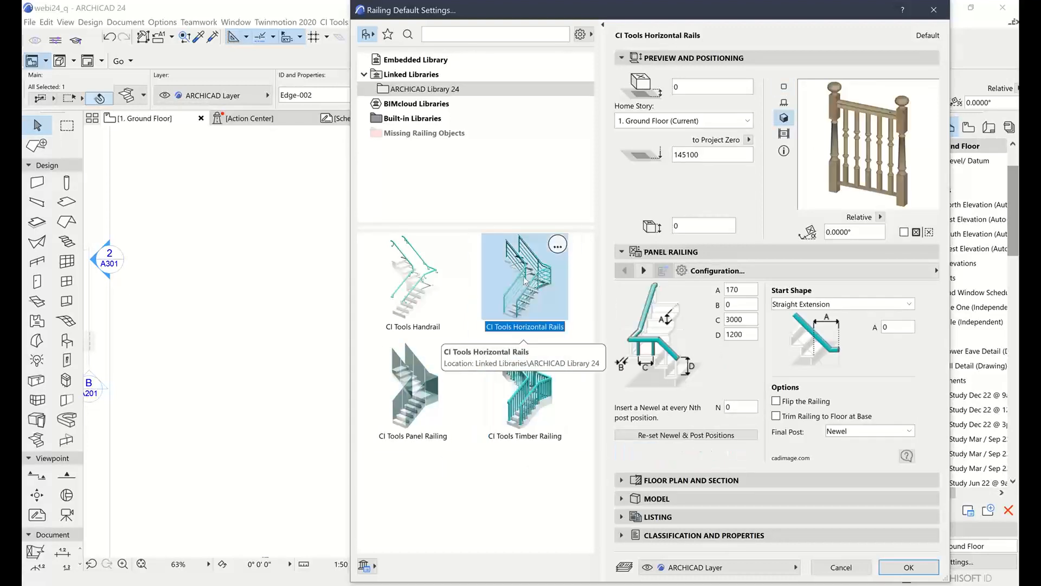
{"action": "left_click", "coordinate": [415, 290]}
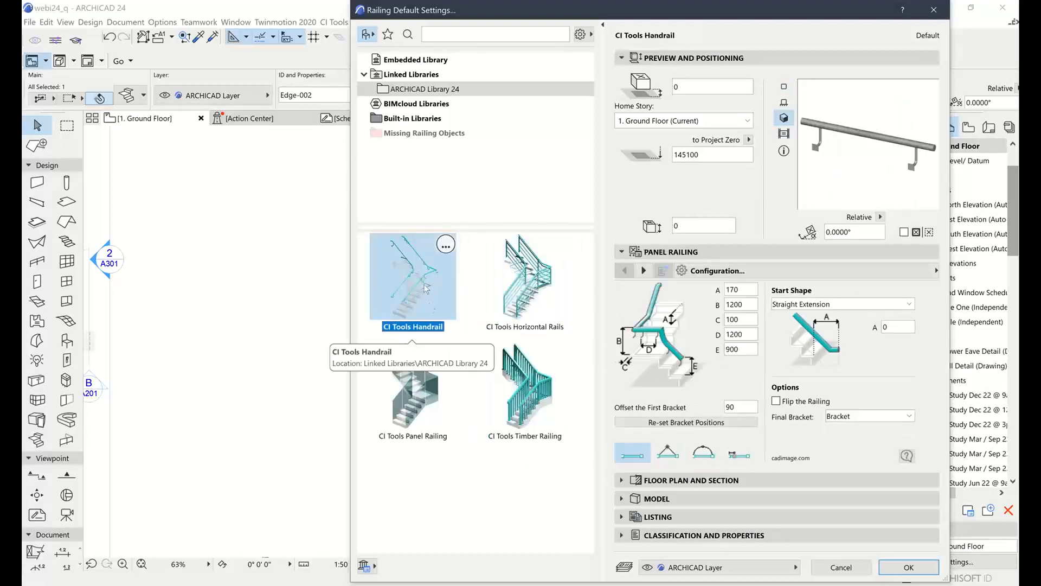
{"action": "left_click", "coordinate": [410, 391]}
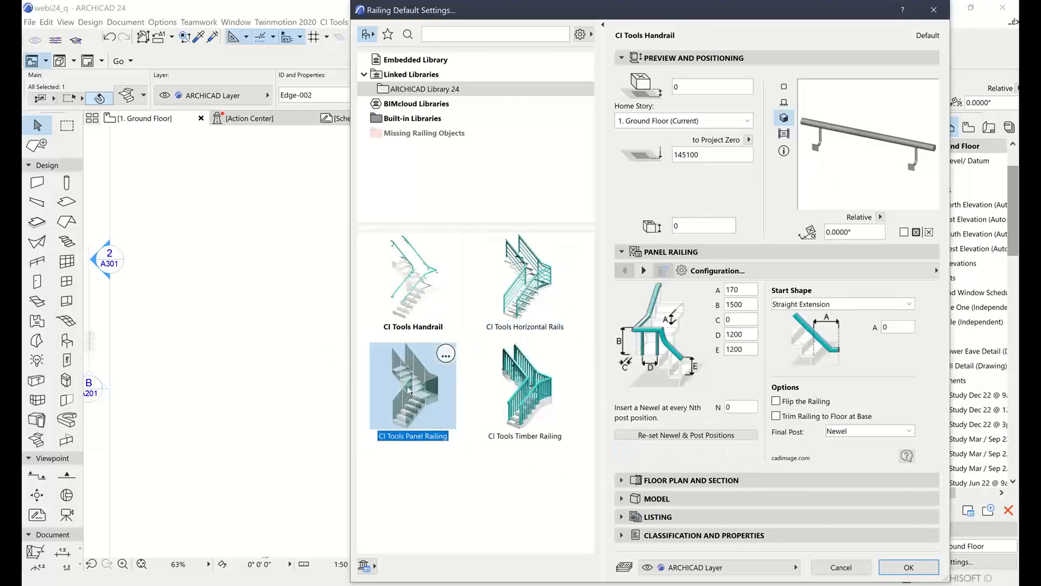
Set the railing's balustrade panel surface to Glass - Blue, and accept the railing settings to begin choosing stair sides
{"action": "left_click", "coordinate": [836, 271]}
{"action": "left_click", "coordinate": [554, 329]}
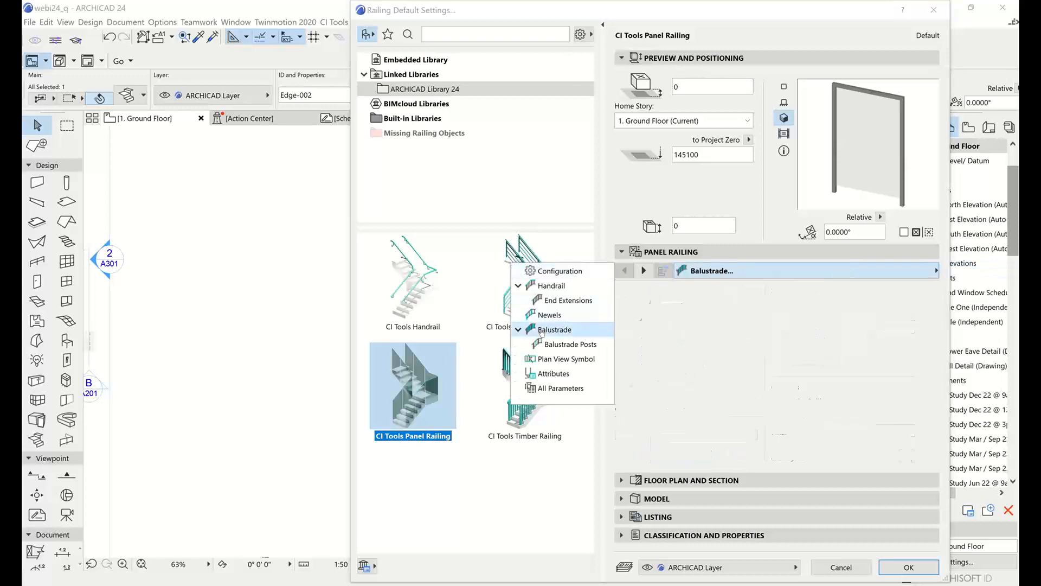
{"action": "left_click", "coordinate": [879, 304]}
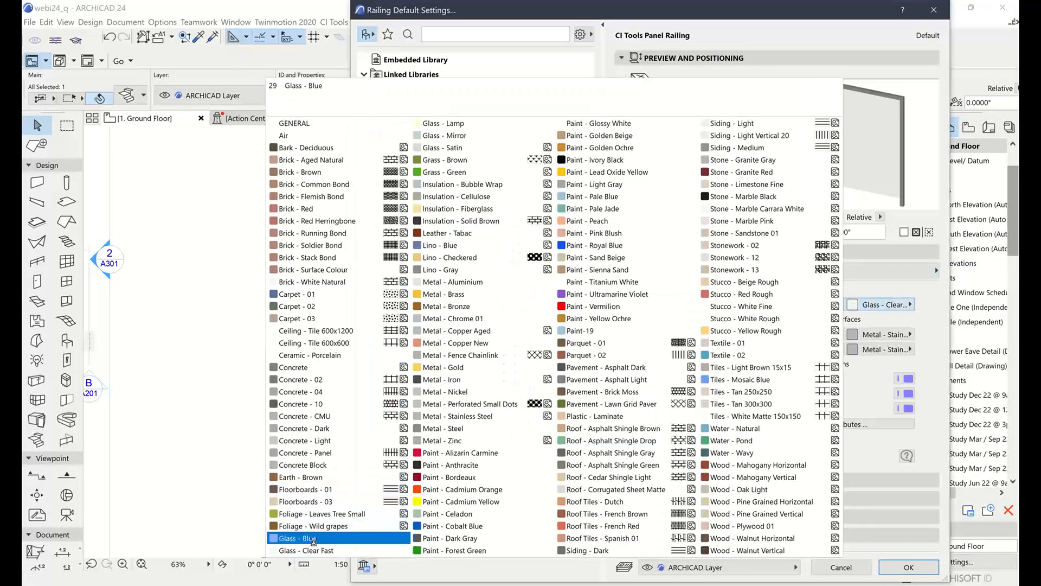
{"action": "left_click", "coordinate": [312, 539]}
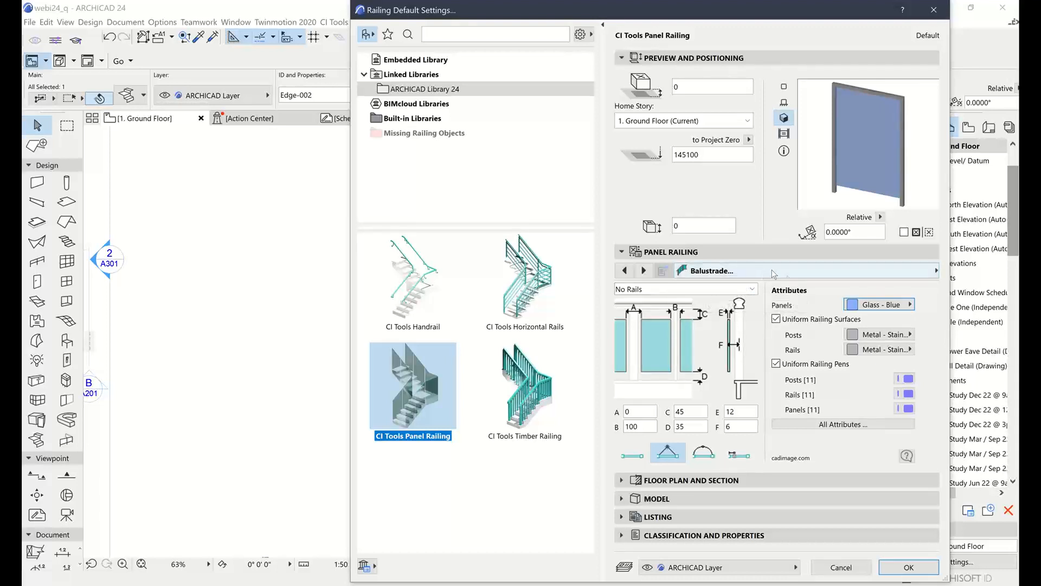
{"action": "left_click", "coordinate": [906, 567]}
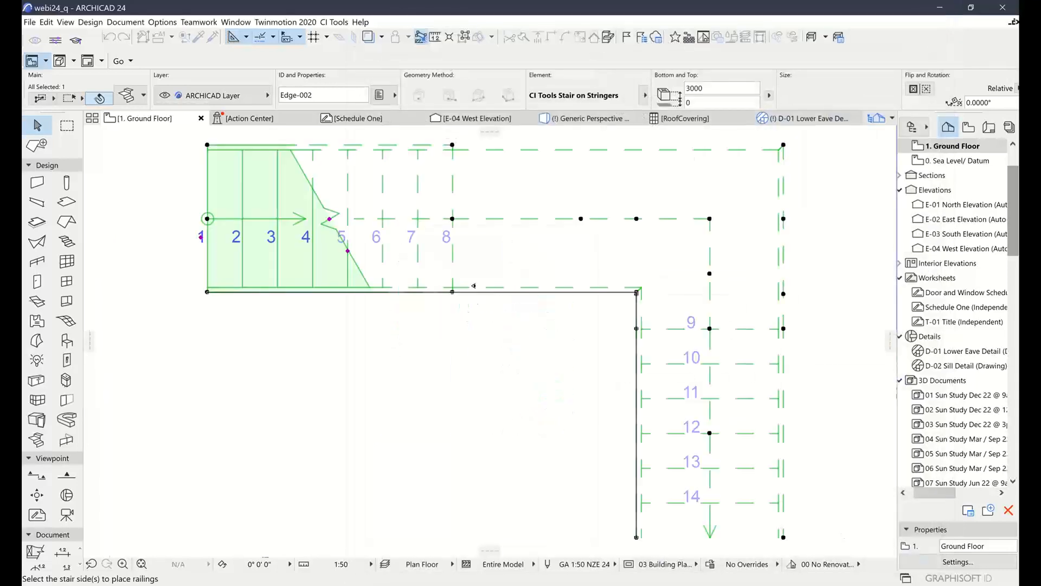
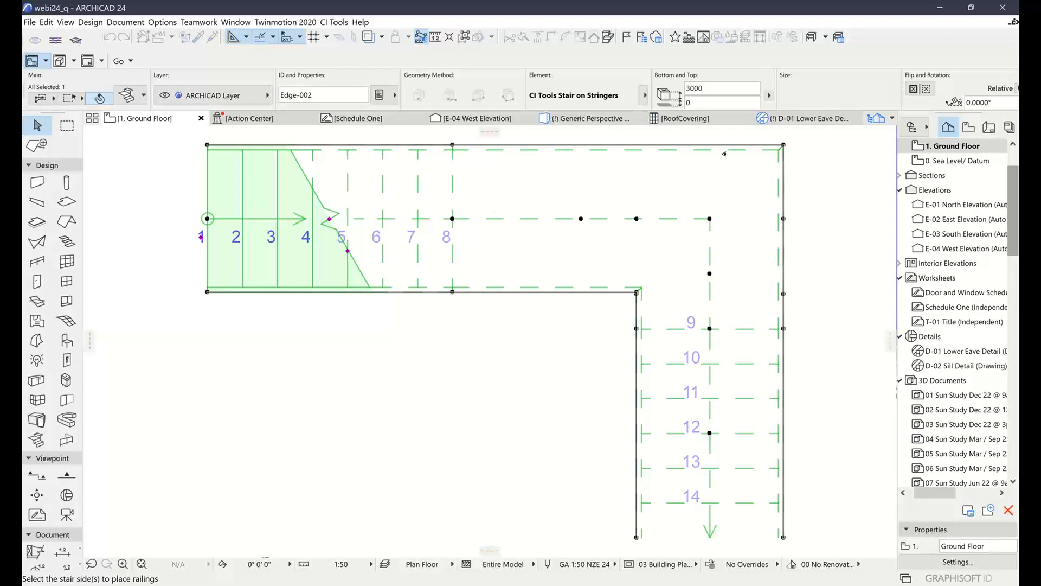
Place the glass panel railing along the outer side of the stair and finish choosing stair sides
{"action": "key", "text": "Escape"}
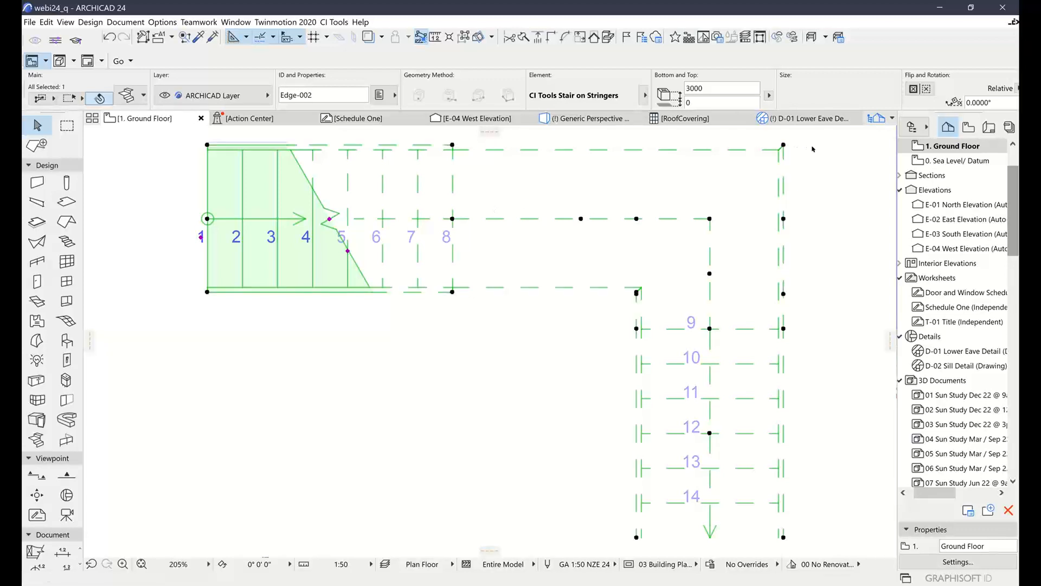
{"action": "key", "text": "Escape"}
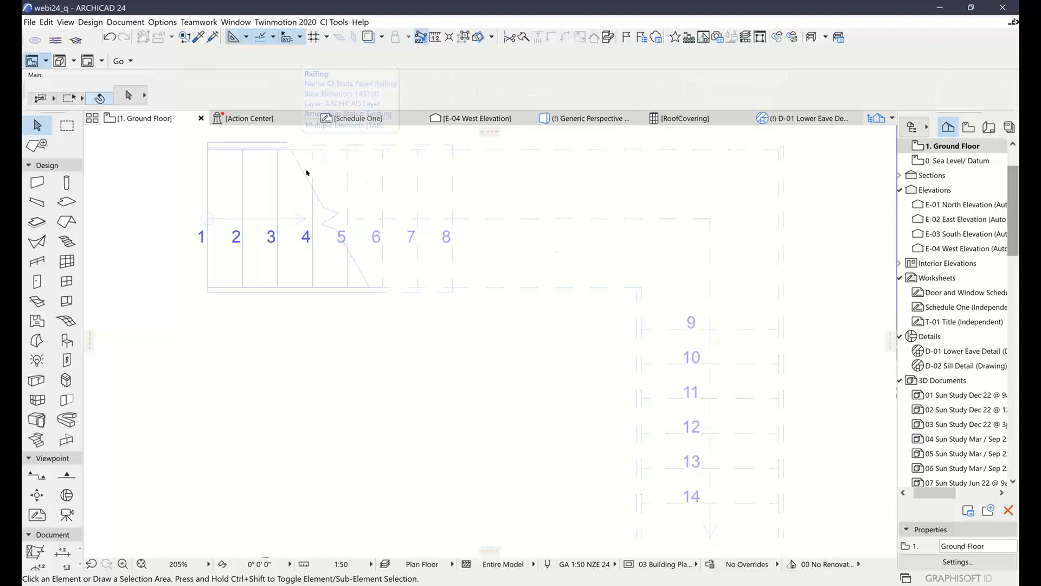
{"action": "left_click", "coordinate": [327, 221]}
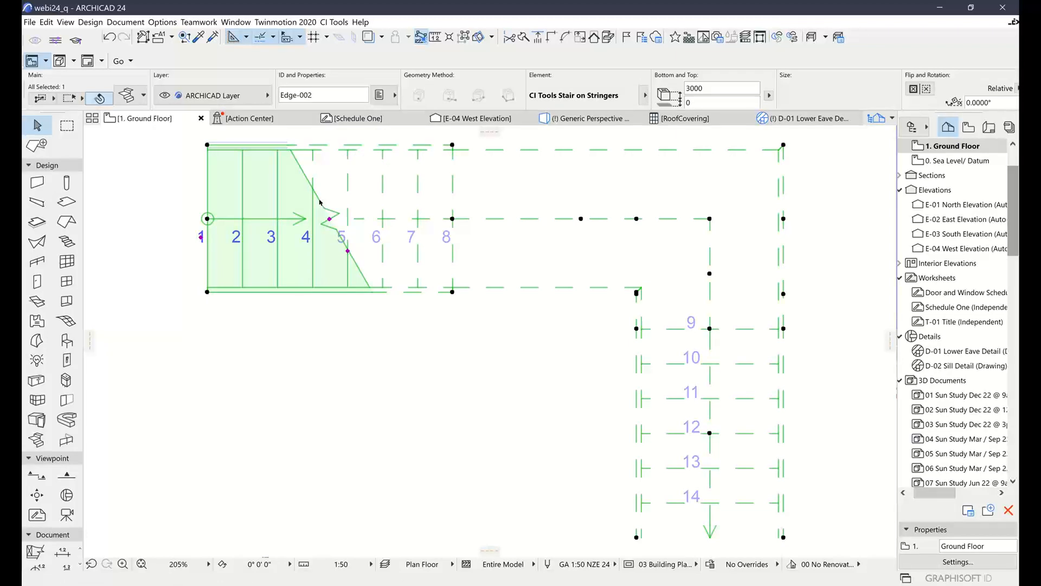
{"action": "key", "text": "Escape"}
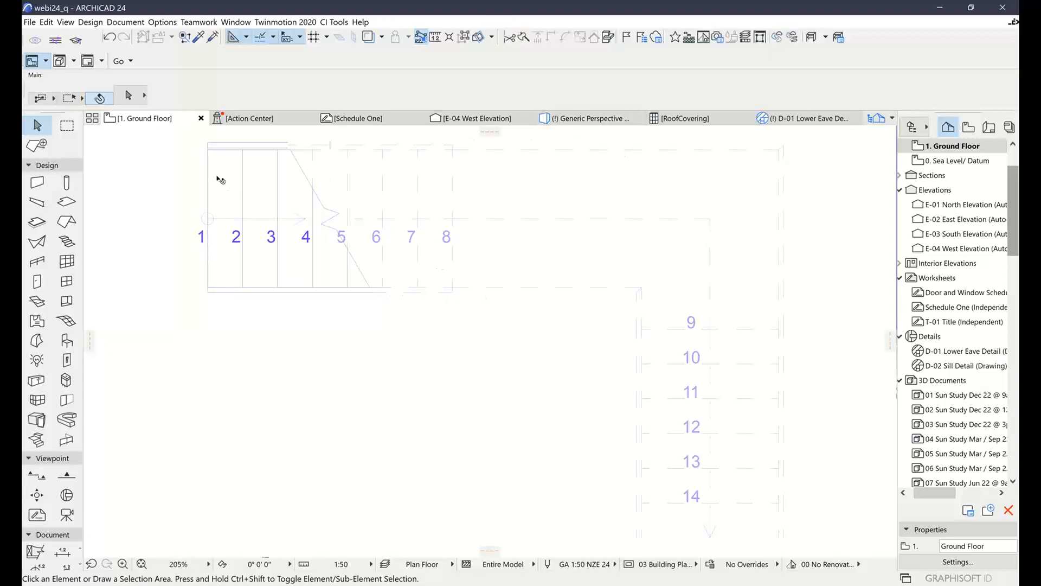
Show the stair together with its railing in 3D and inspect the glass panels along both flights and the landing
{"action": "left_click_drag", "start_coordinate": [220, 179], "coordinate": [623, 407]}
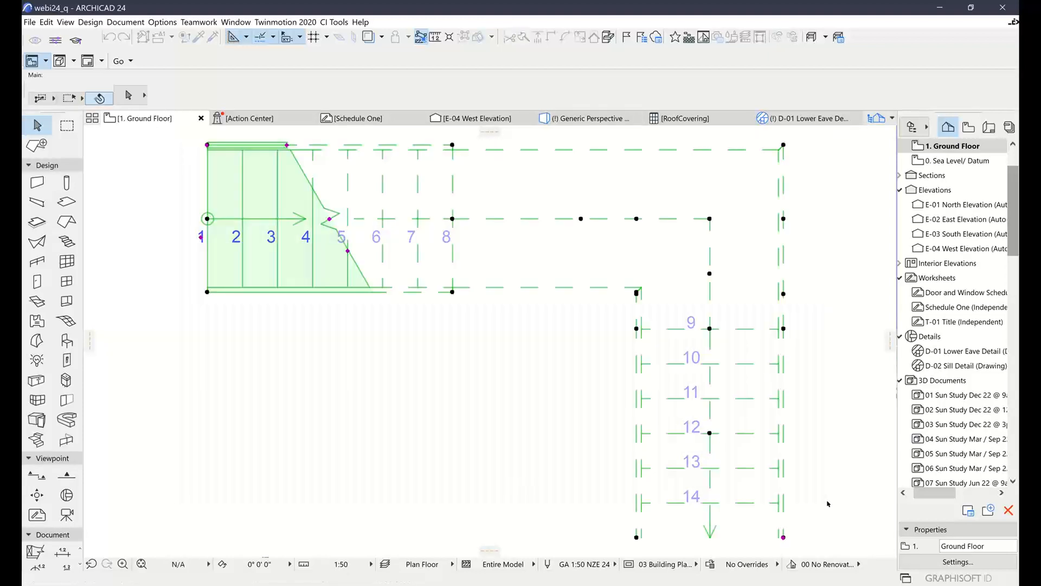
{"action": "right_click", "coordinate": [458, 381]}
{"action": "left_click", "coordinate": [515, 286]}
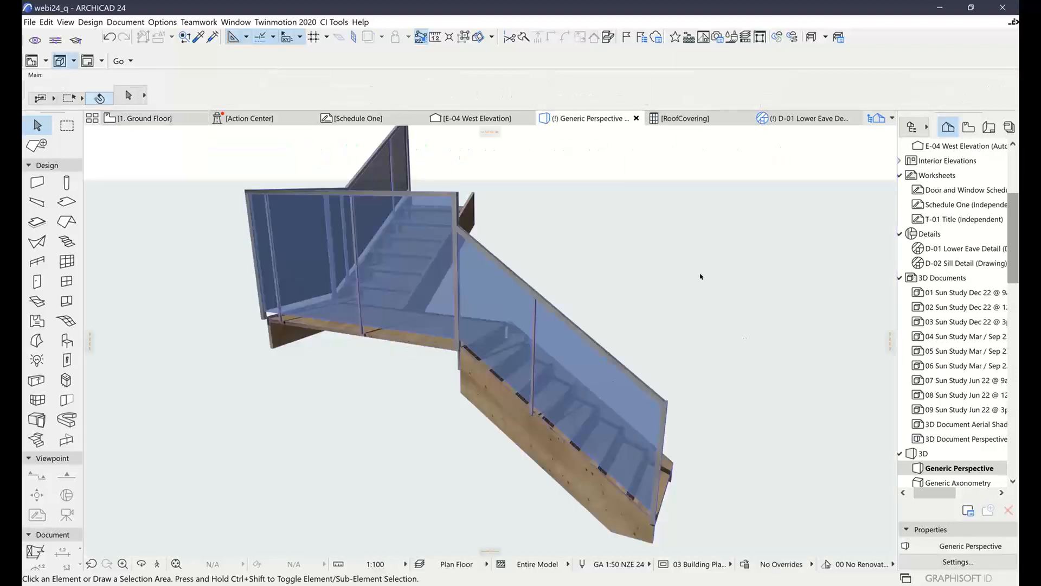
{"action": "mouse_move", "coordinate": [680, 274]}
{"action": "left_mouse_down"}
{"action": "mouse_move", "coordinate": [645, 231]}
{"action": "mouse_move", "coordinate": [657, 229]}
{"action": "left_mouse_up"}
{"action": "middle_click_drag", "start_coordinate": [584, 246], "coordinate": [511, 267], "text": "shift"}
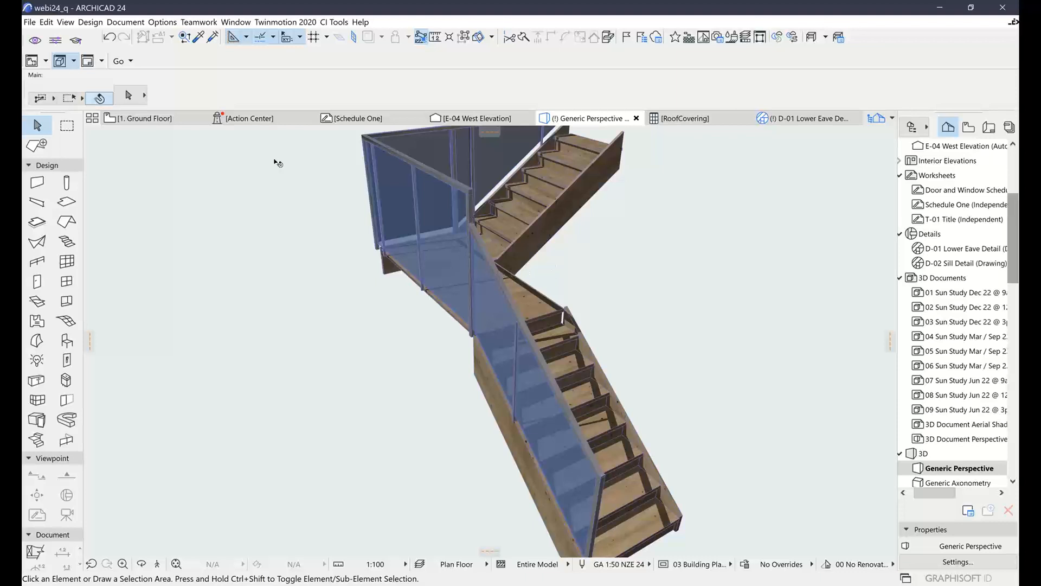
On the Ground Floor plan, select only the stair and shift its break line to the landing, then back to tread 7
{"action": "left_click", "coordinate": [141, 118]}
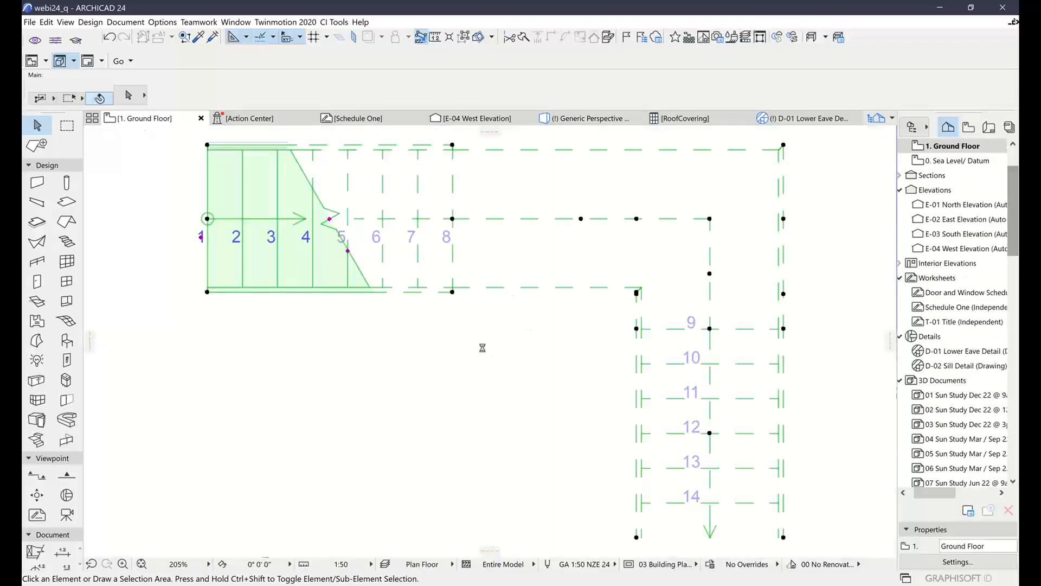
{"action": "key", "text": "ctrl+a"}
{"action": "scroll", "coordinate": [298, 346], "scroll_direction": "down", "scroll_amount": 1}
{"action": "middle_click_drag", "start_coordinate": [468, 384], "coordinate": [428, 381]}
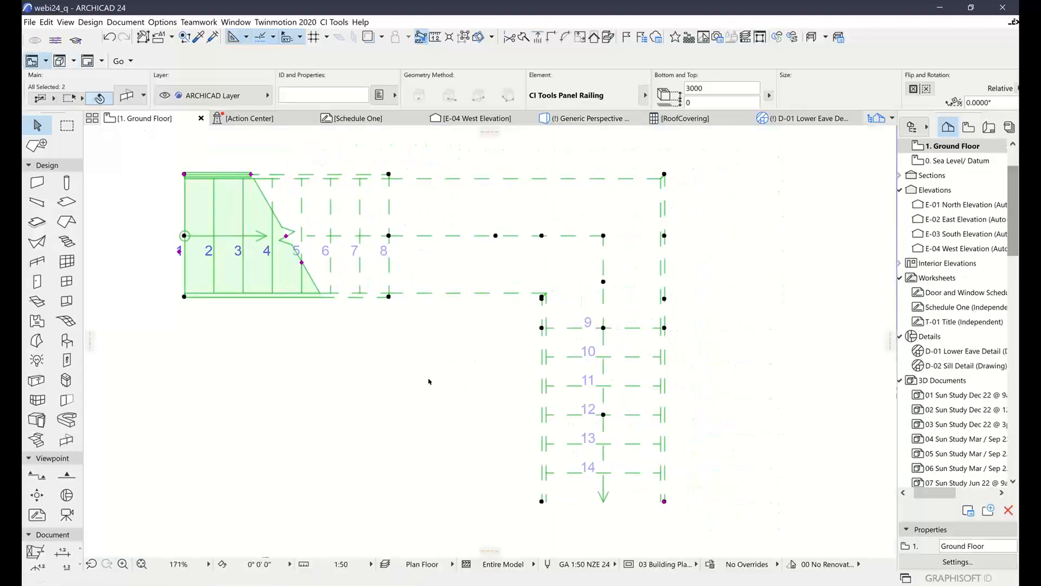
{"action": "left_click", "coordinate": [486, 347]}
{"action": "left_click", "coordinate": [495, 236]}
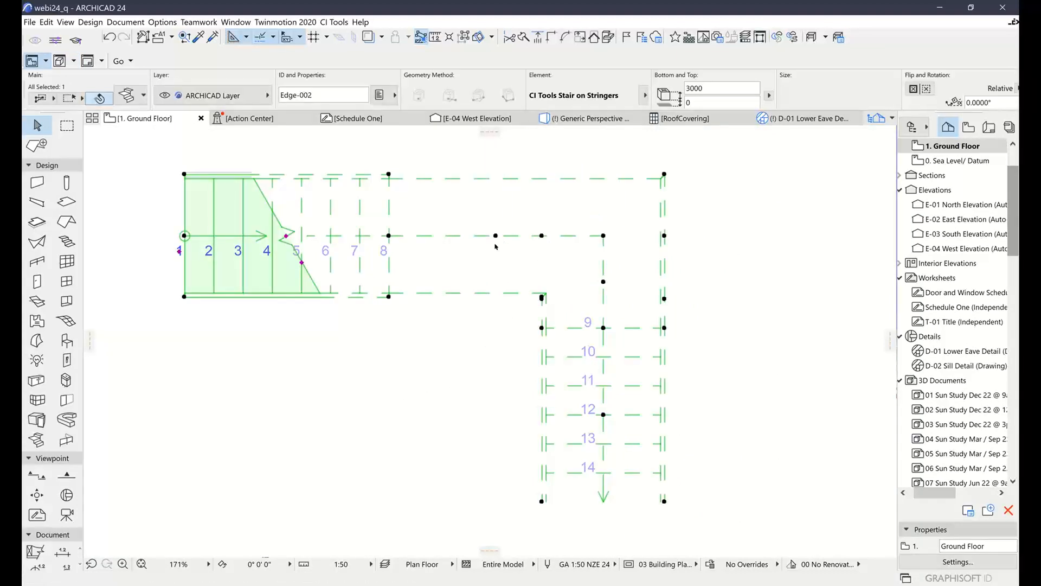
{"action": "left_click", "coordinate": [287, 237]}
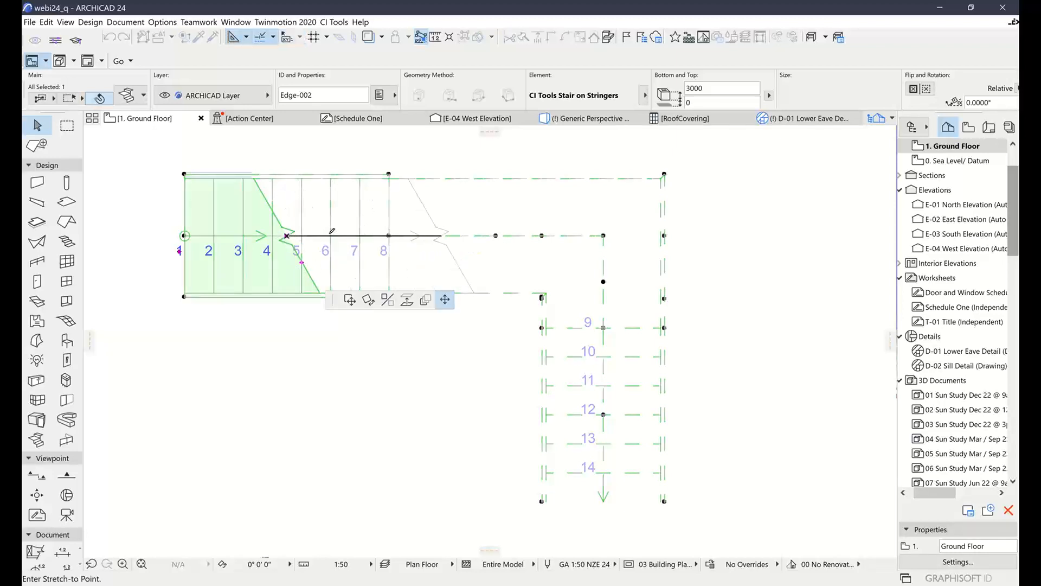
{"action": "left_click", "coordinate": [440, 234]}
{"action": "left_click", "coordinate": [441, 236]}
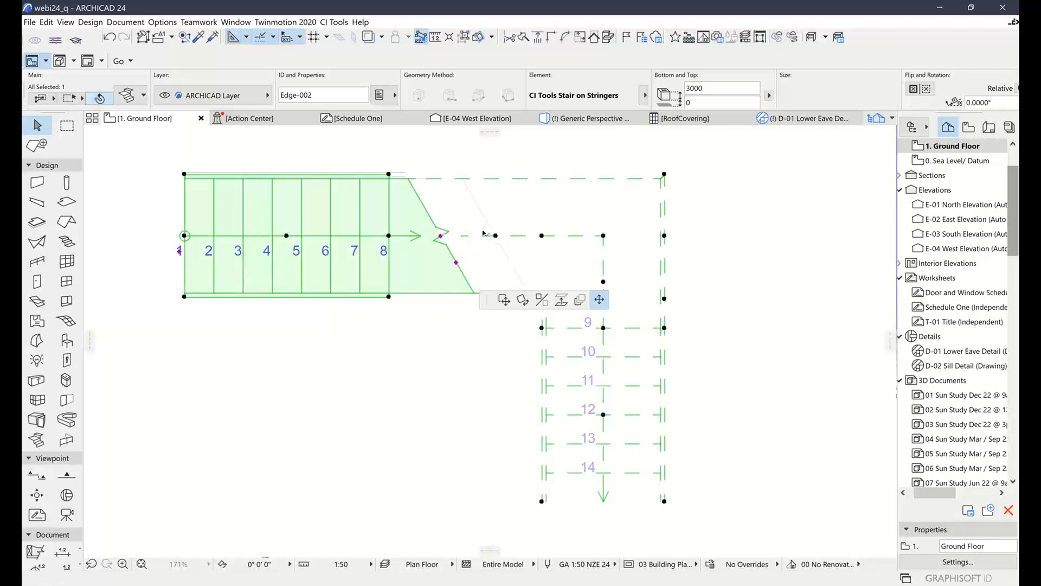
{"action": "left_click", "coordinate": [511, 235]}
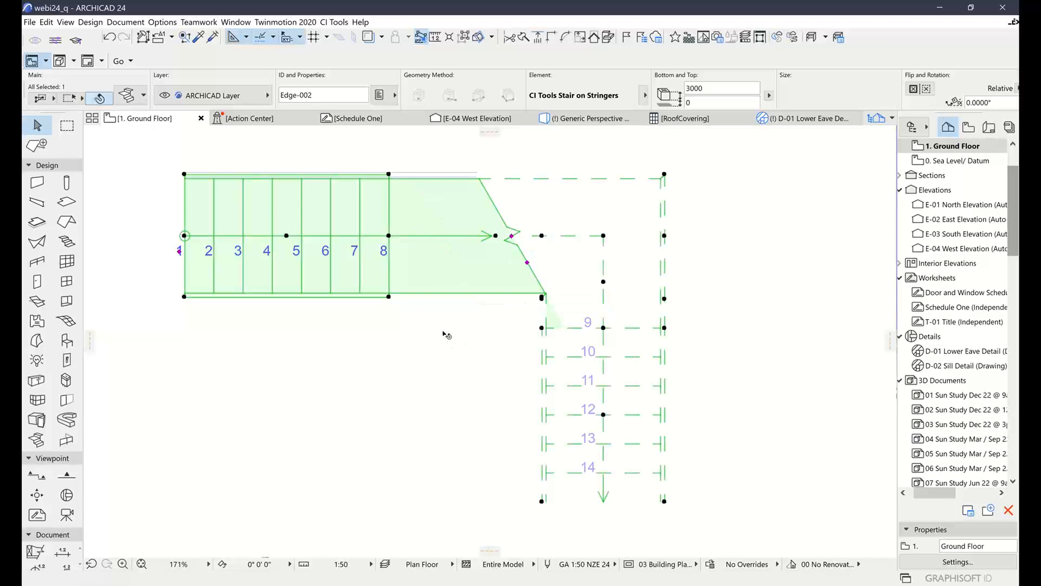
{"action": "left_click", "coordinate": [511, 236]}
{"action": "left_click", "coordinate": [342, 236]}
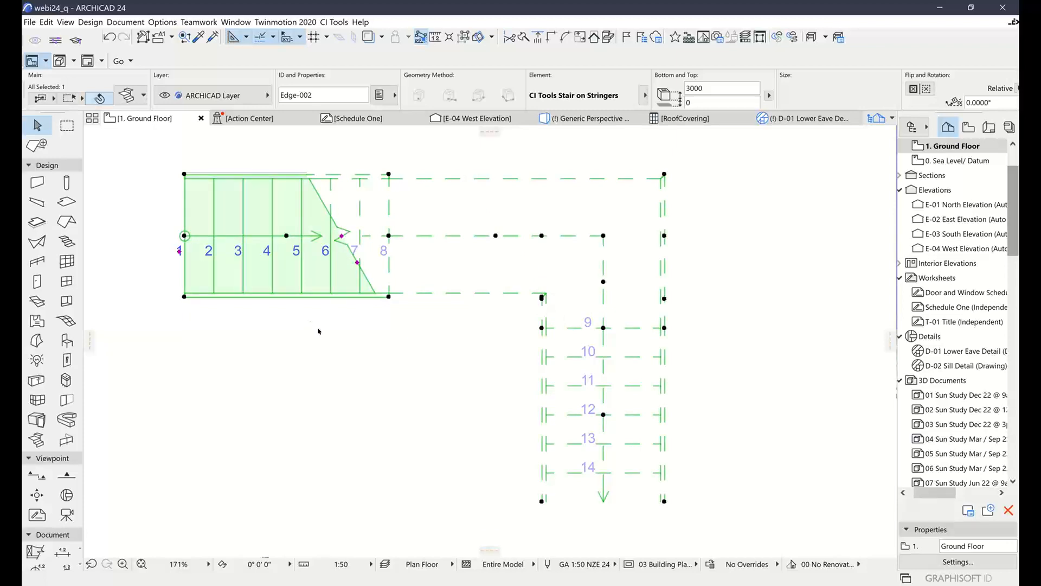
In the stair's Treads & Risers settings, enable the third plan editing mode, which adds hotspots along the legs, and accept
{"action": "left_click", "coordinate": [320, 329]}
{"action": "left_click", "coordinate": [337, 216]}
{"action": "left_click", "coordinate": [126, 94]}
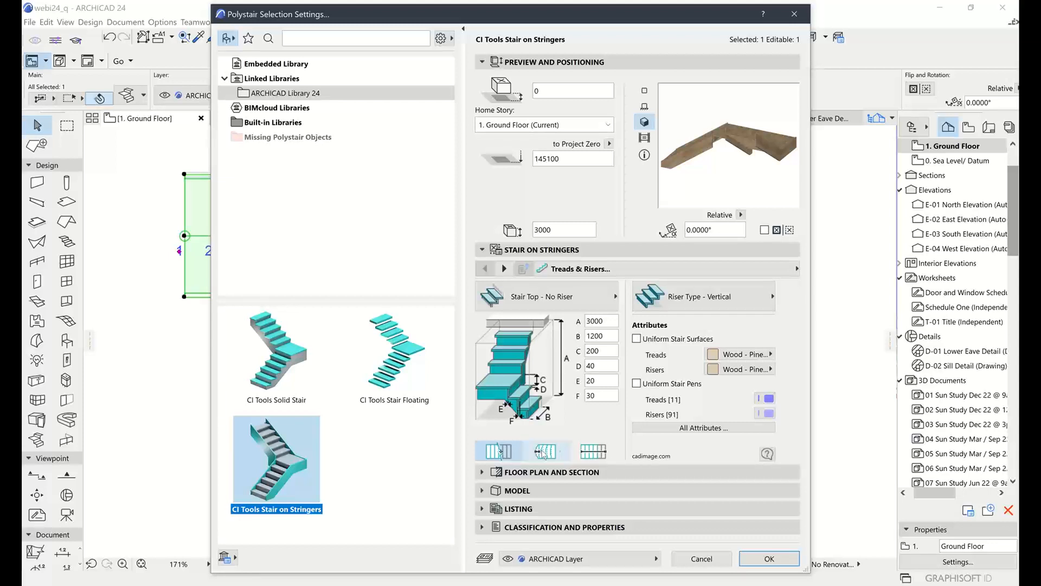
{"action": "left_click", "coordinate": [597, 450]}
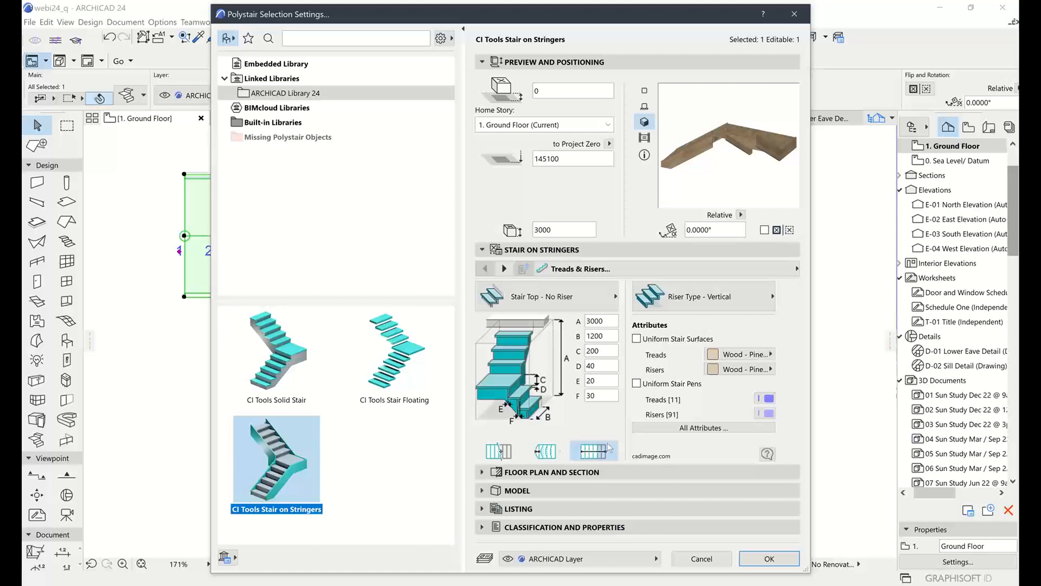
{"action": "left_click", "coordinate": [765, 560]}
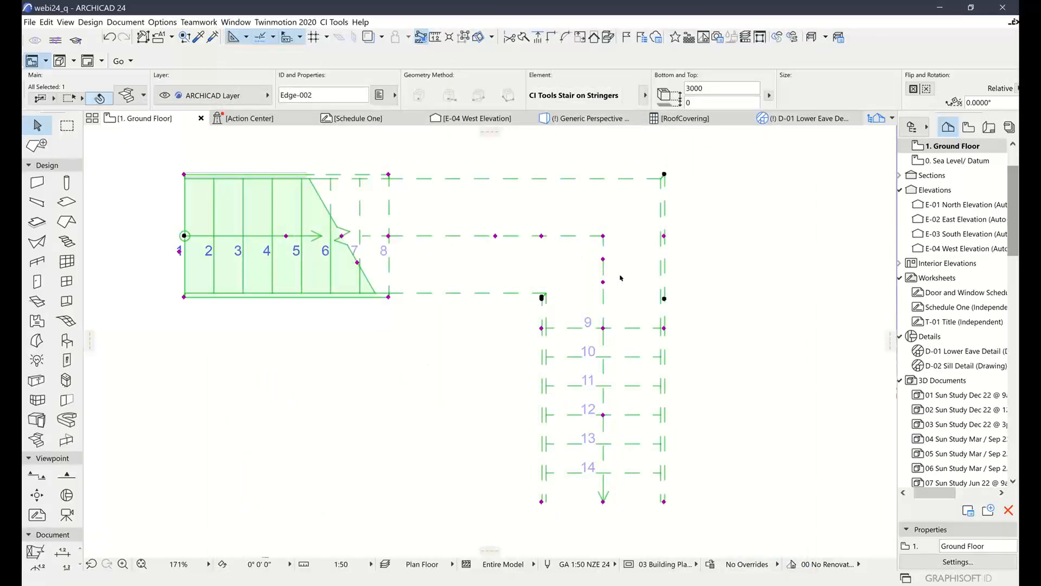
{"action": "middle_click_drag", "start_coordinate": [438, 339], "coordinate": [512, 316]}
{"action": "scroll", "coordinate": [476, 313], "scroll_direction": "down", "scroll_amount": 1}
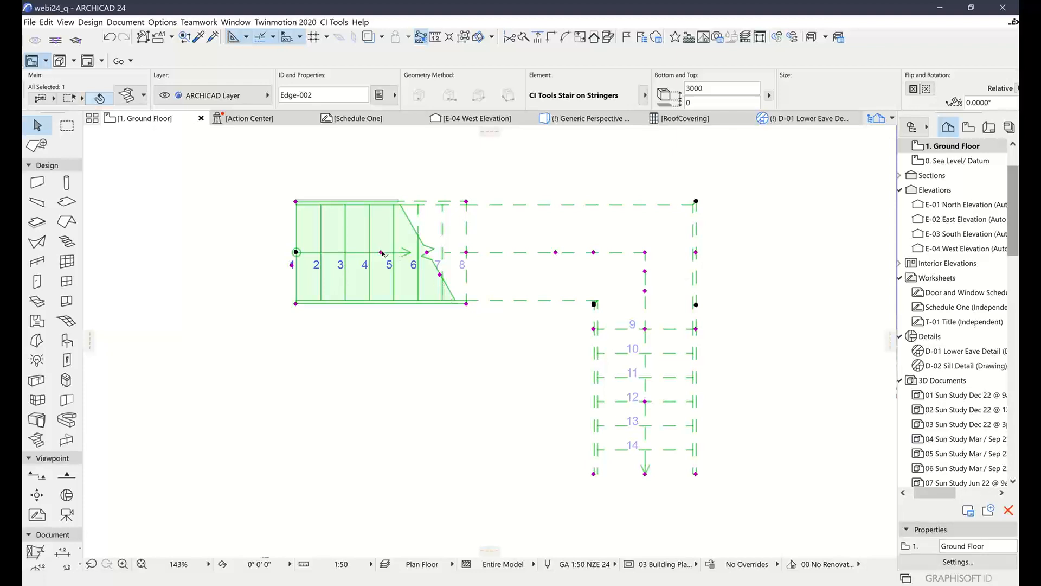
{"action": "left_click", "coordinate": [381, 252]}
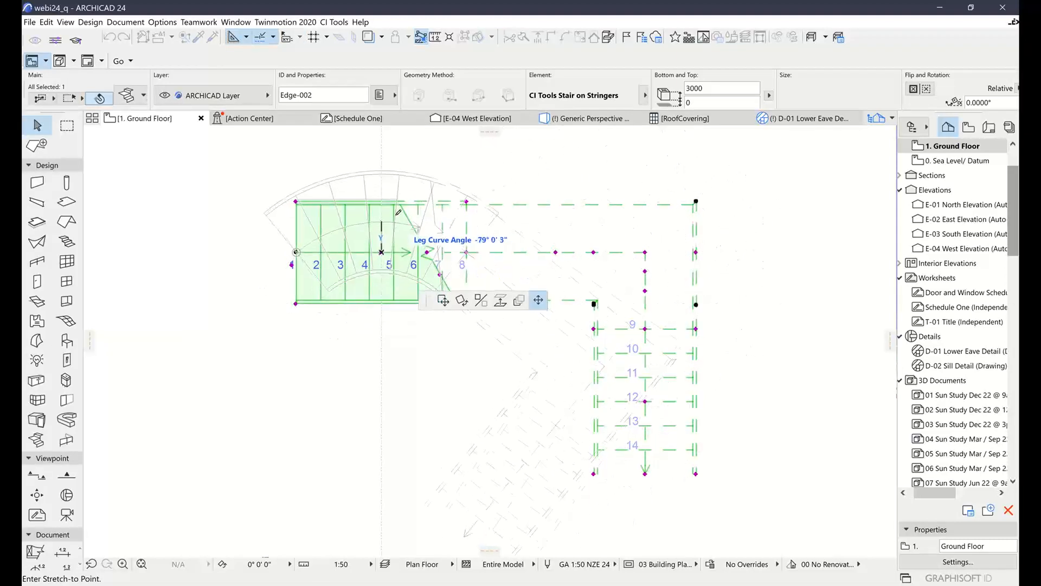
{"action": "key", "text": "Escape"}
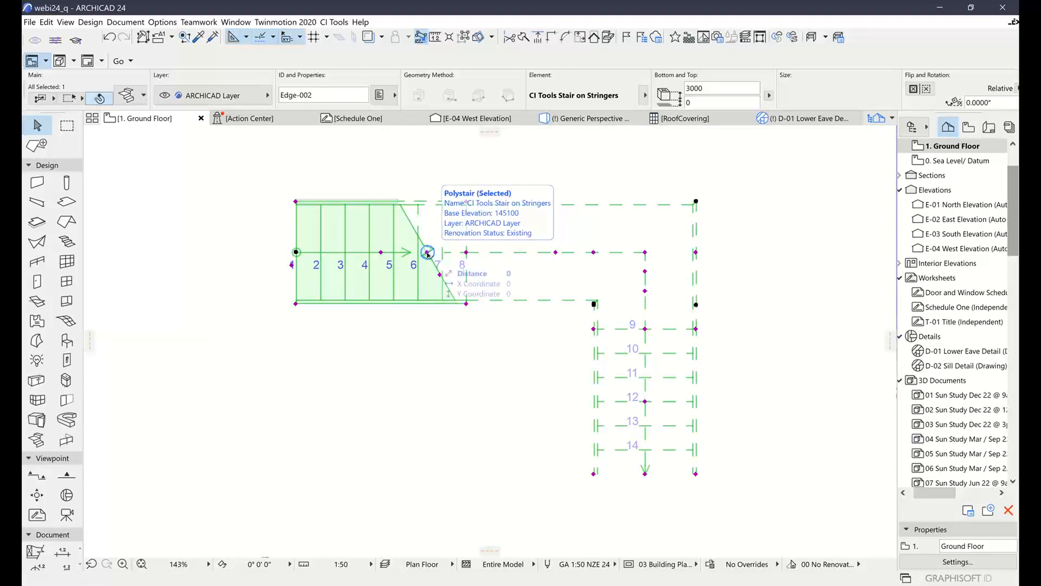
Move the stair's break line back to tread 5 and lengthen the first flight to about 3400 mm
{"action": "left_click", "coordinate": [428, 253]}
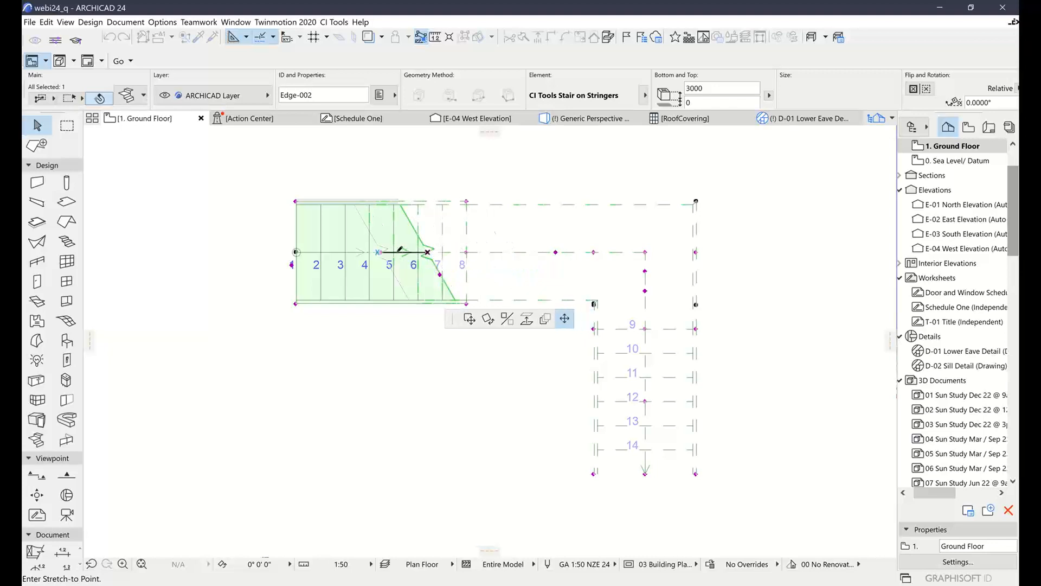
{"action": "left_click", "coordinate": [467, 252]}
{"action": "left_click", "coordinate": [466, 253]}
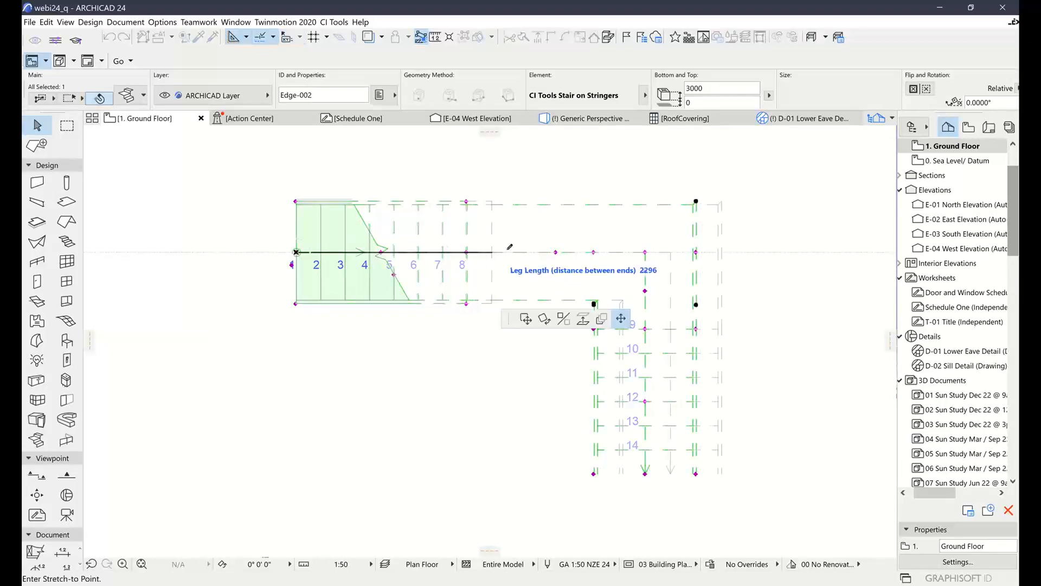
{"action": "left_click", "coordinate": [588, 250]}
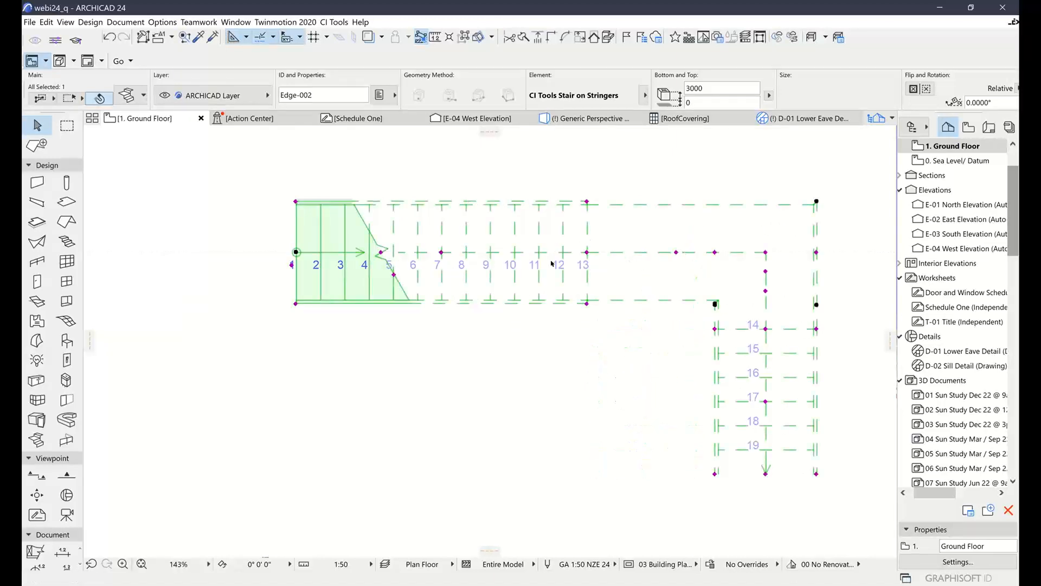
Reshape the landing's inner corner and swing the second flight outward with a leg curve angle of about 32°
{"action": "middle_click_drag", "start_coordinate": [613, 264], "coordinate": [466, 291]}
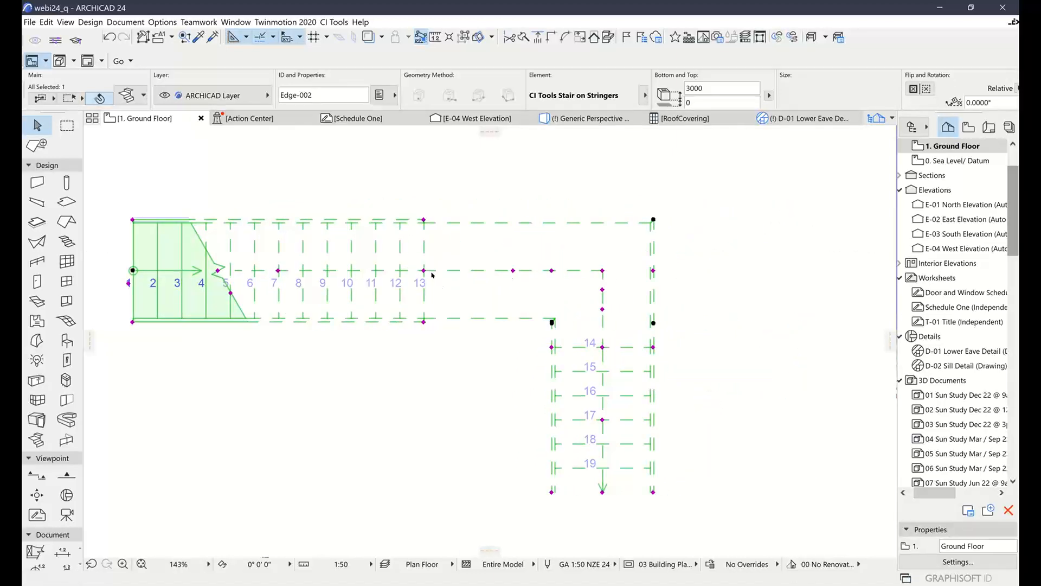
{"action": "left_click", "coordinate": [550, 271]}
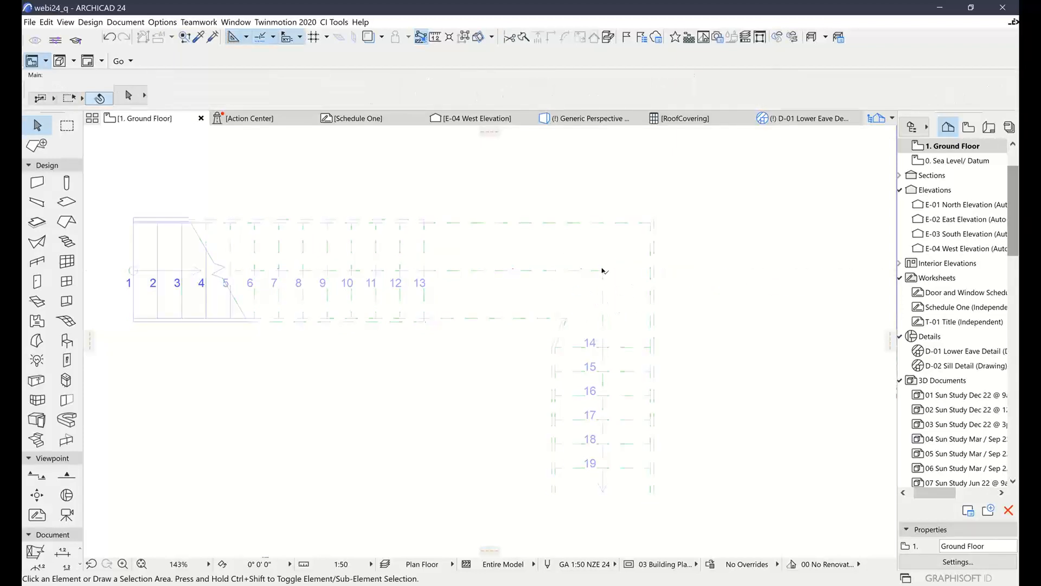
{"action": "left_click", "coordinate": [602, 308]}
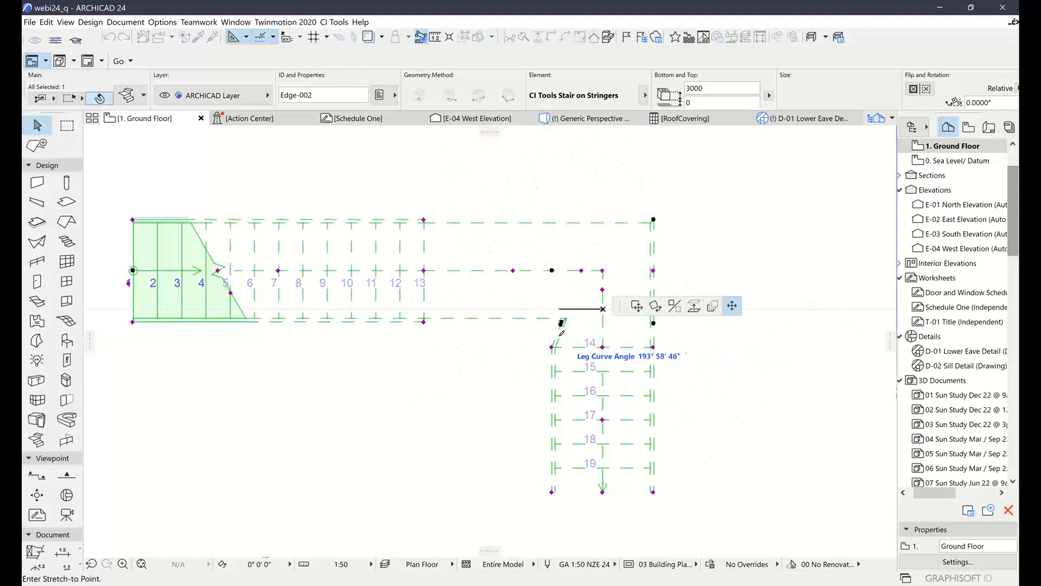
{"action": "left_click", "coordinate": [600, 330]}
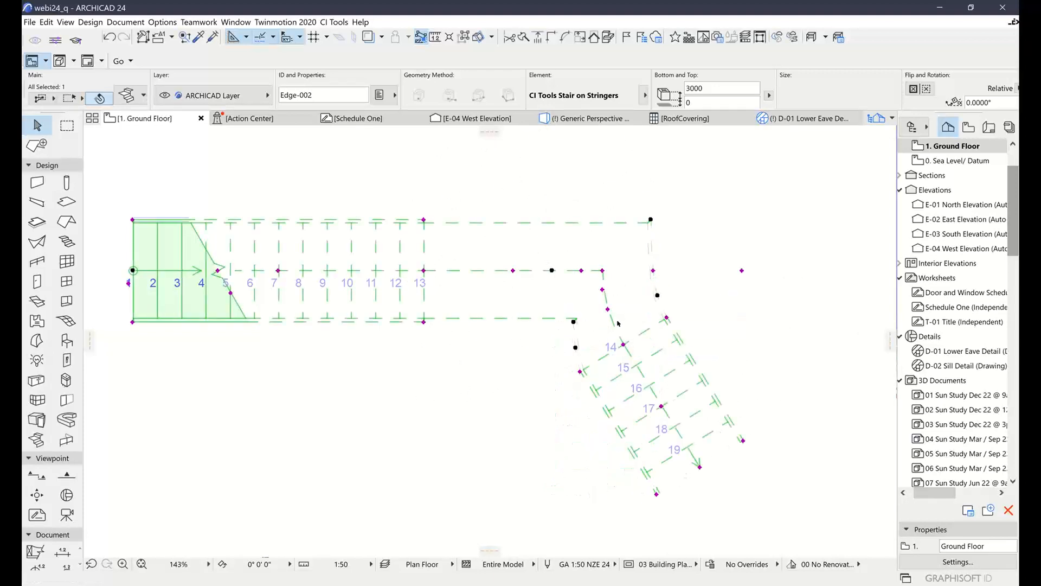
{"action": "left_click", "coordinate": [546, 180]}
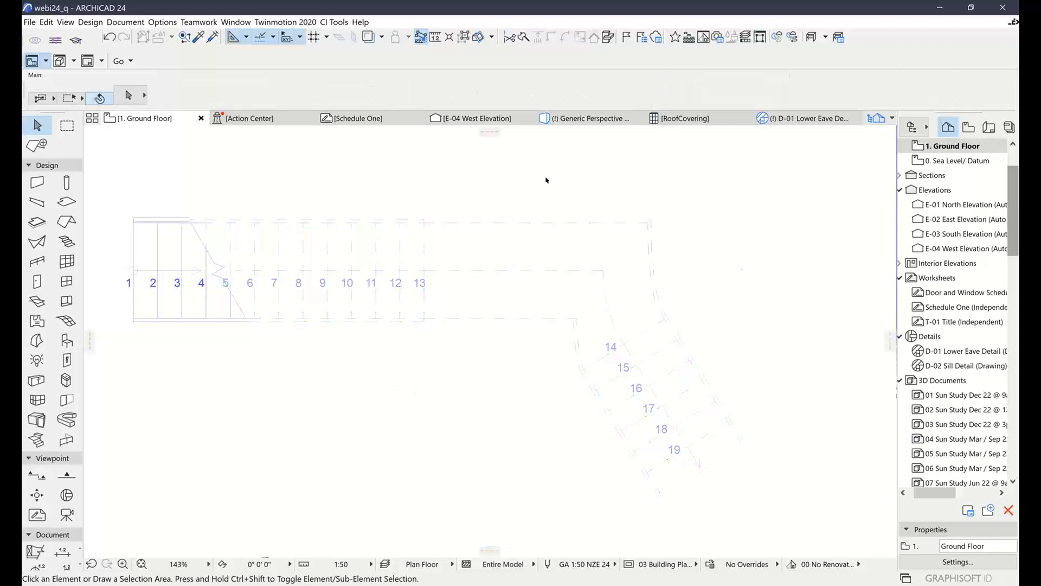
Return to the 3D perspective, view the edited landing from close up and select the stair
{"action": "right_click", "coordinate": [430, 175]}
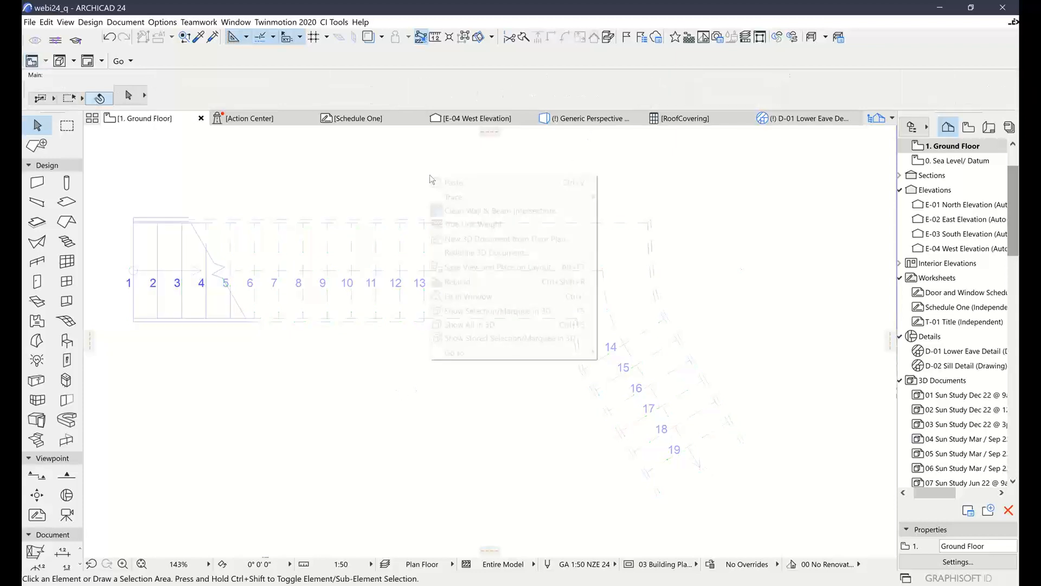
{"action": "left_click", "coordinate": [340, 134]}
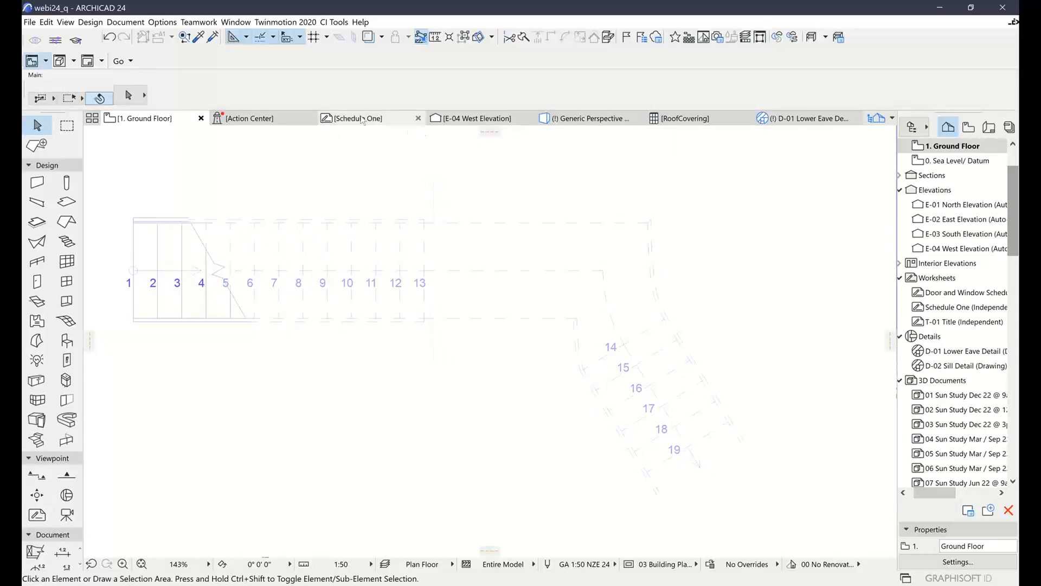
{"action": "left_click", "coordinate": [602, 122]}
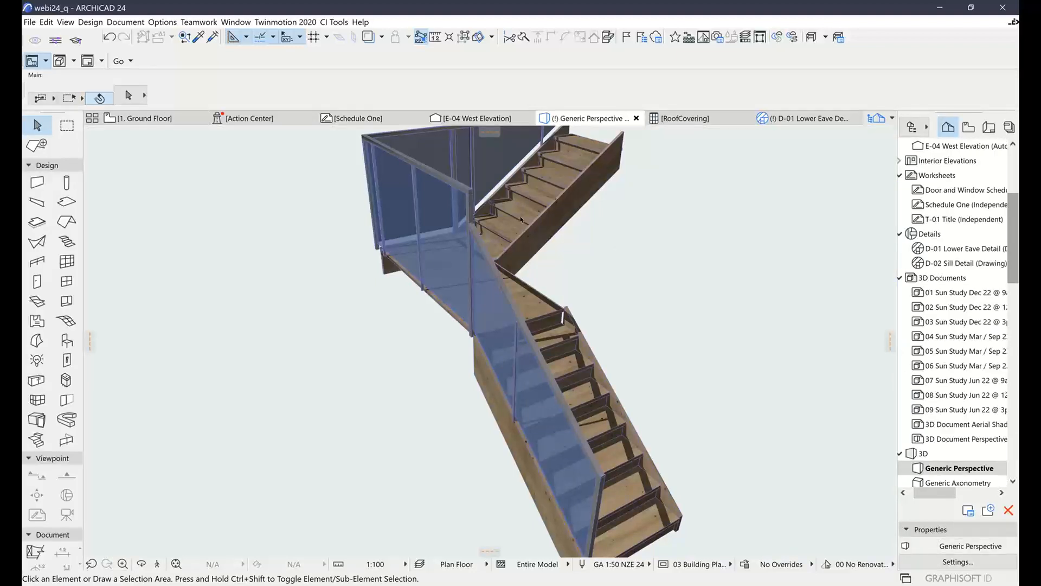
{"action": "middle_click_drag", "start_coordinate": [509, 205], "coordinate": [466, 227], "text": "shift"}
{"action": "left_click", "coordinate": [466, 226]}
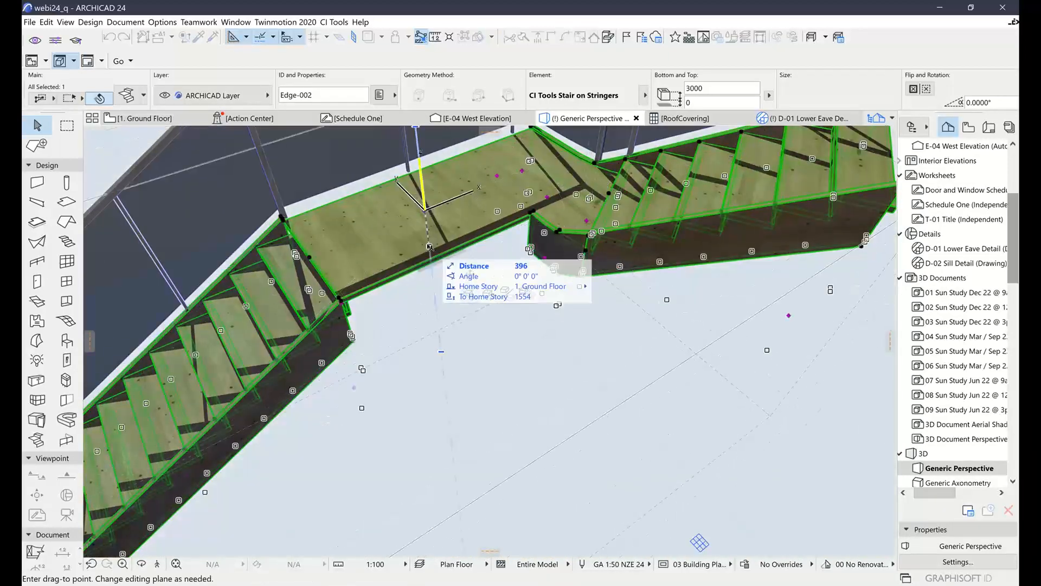
{"action": "key", "text": "Escape"}
{"action": "left_click", "coordinate": [425, 212]}
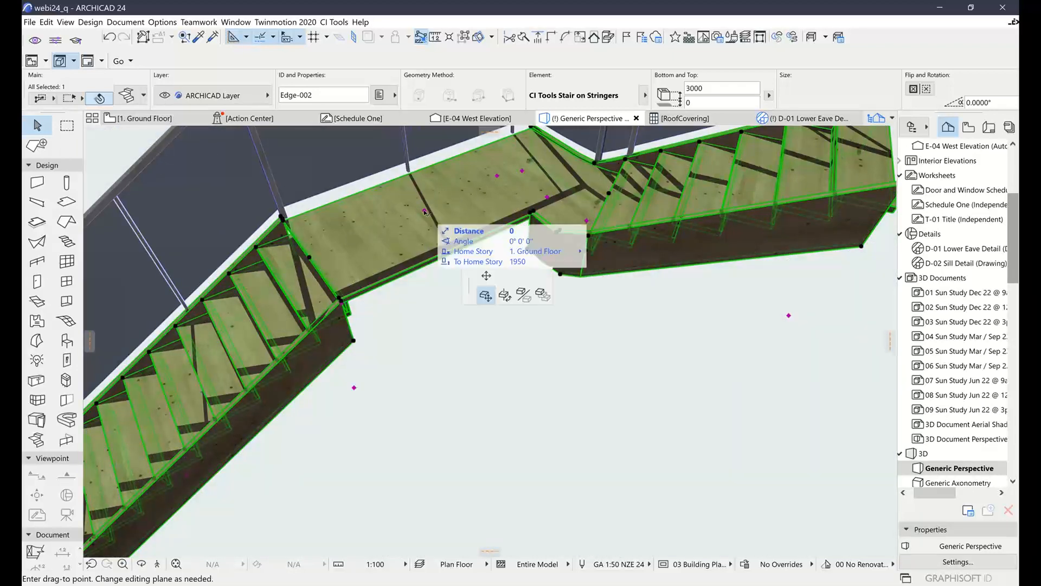
{"action": "left_click", "coordinate": [488, 277]}
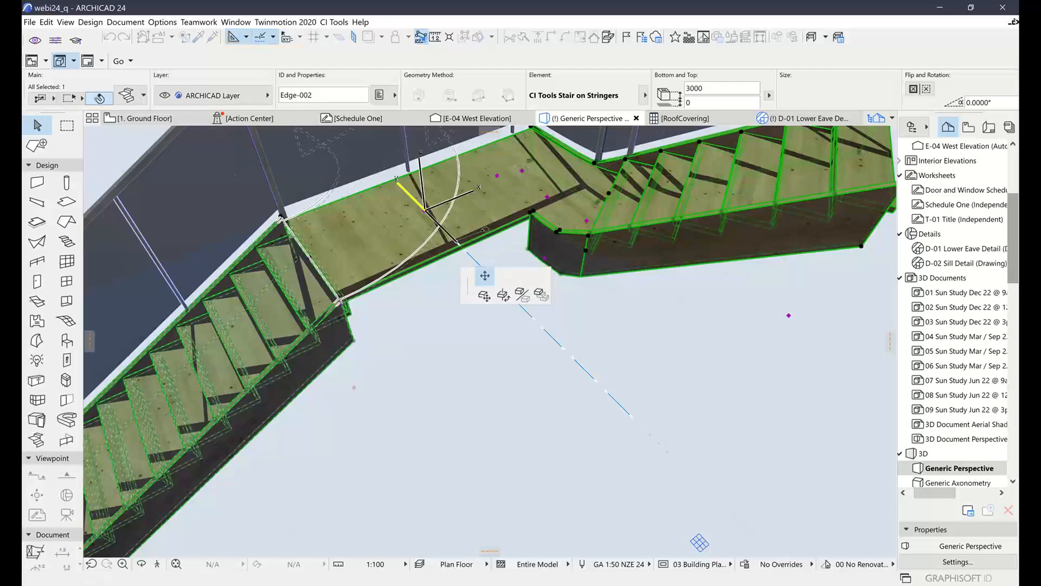
{"action": "key", "text": "Escape"}
In 3D, move the landing's inner curve start toward the first flight and stretch the curved leg to push the second flight farther outward
{"action": "left_click", "coordinate": [497, 176]}
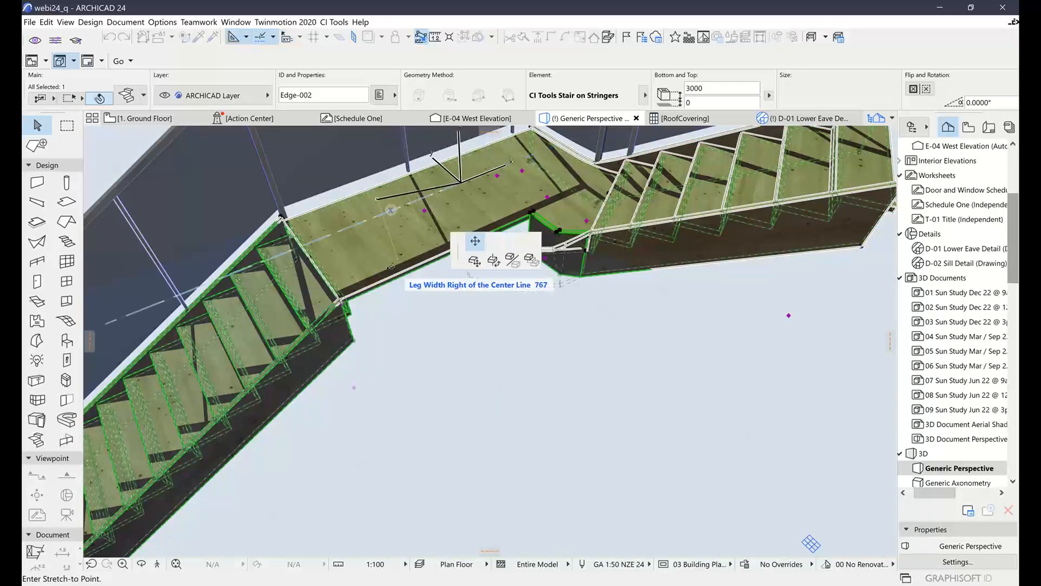
{"action": "left_click", "coordinate": [460, 283]}
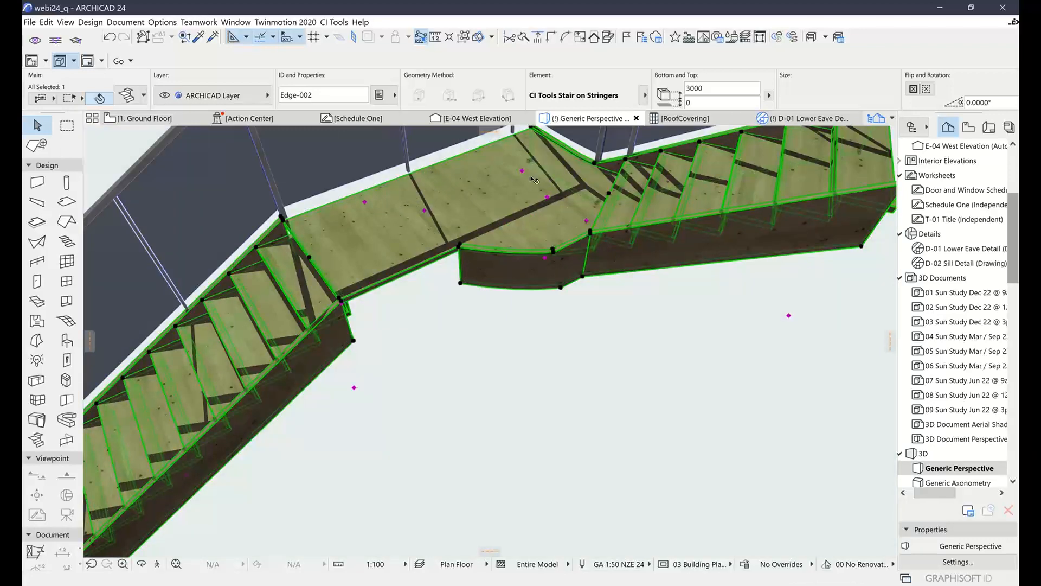
{"action": "left_click", "coordinate": [547, 197]}
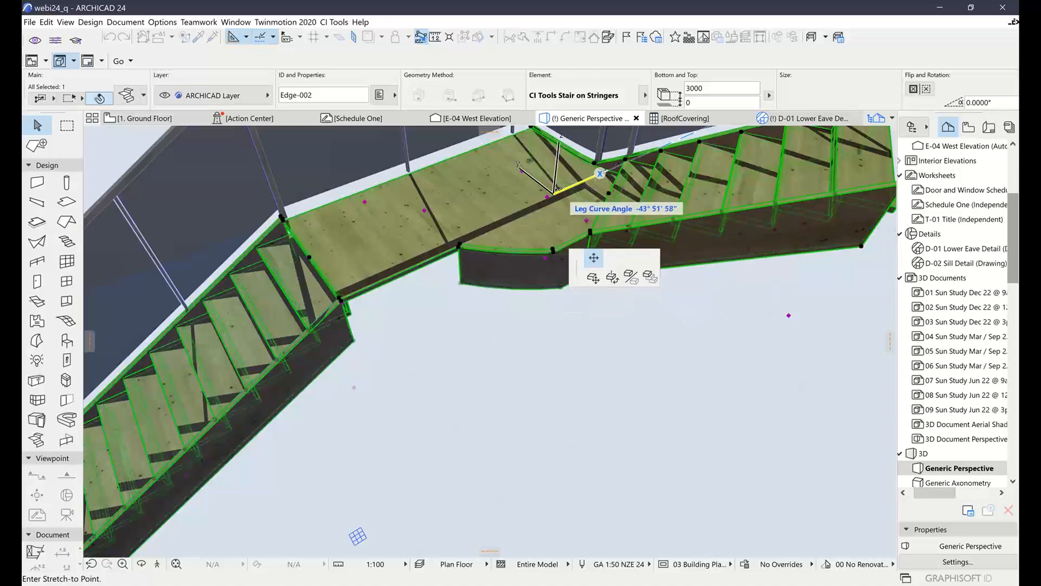
{"action": "left_click", "coordinate": [554, 193]}
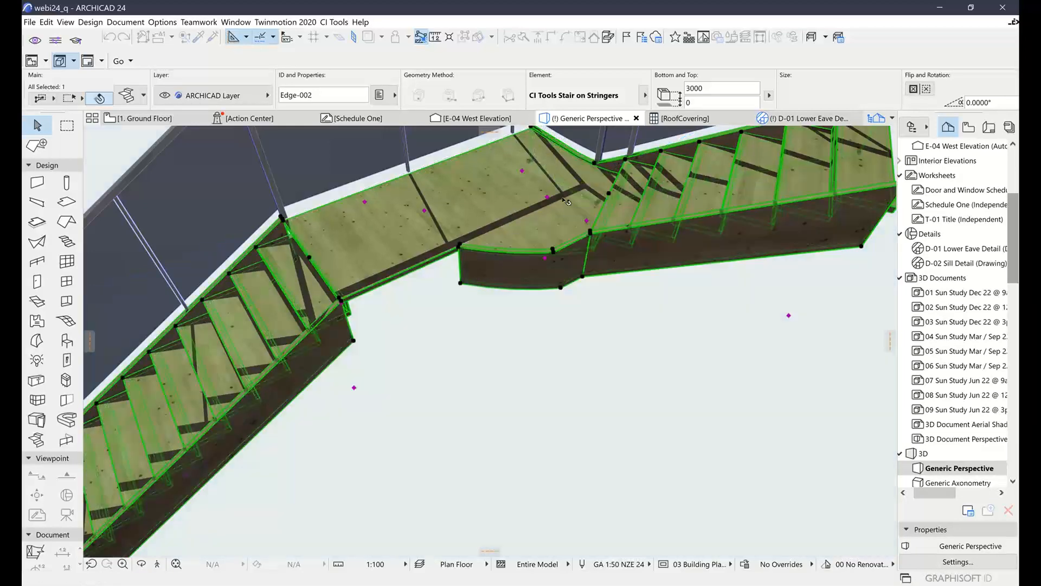
{"action": "left_click", "coordinate": [589, 224]}
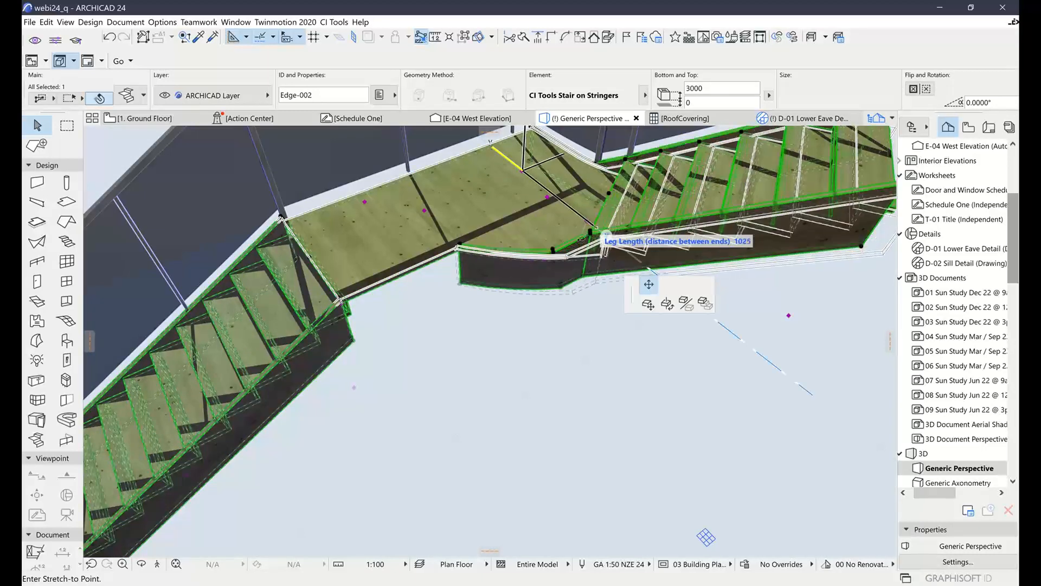
{"action": "left_click", "coordinate": [658, 324]}
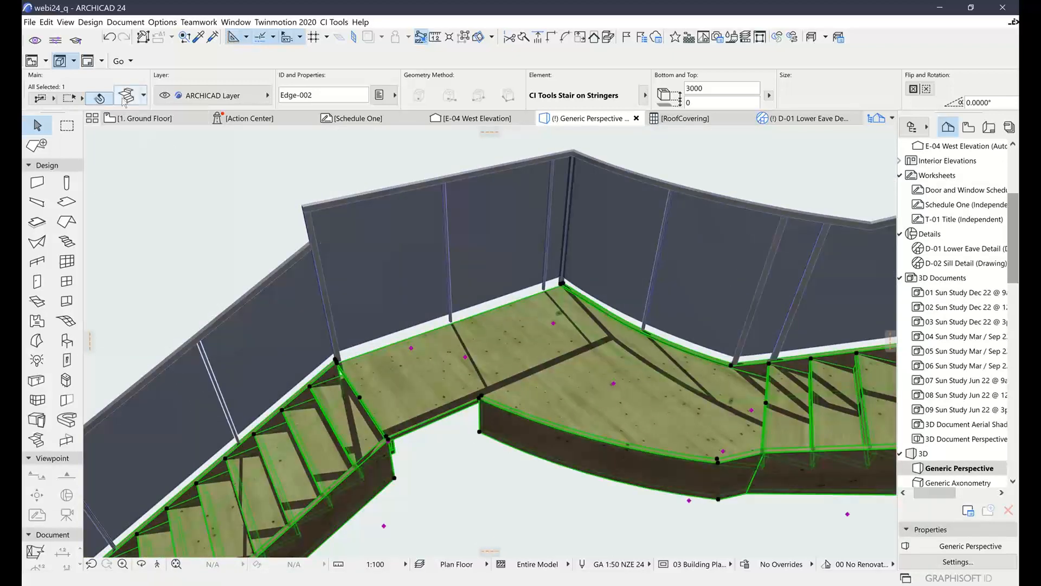
Open the selected stair's settings and set its riser type to Angled
{"action": "left_click", "coordinate": [124, 100]}
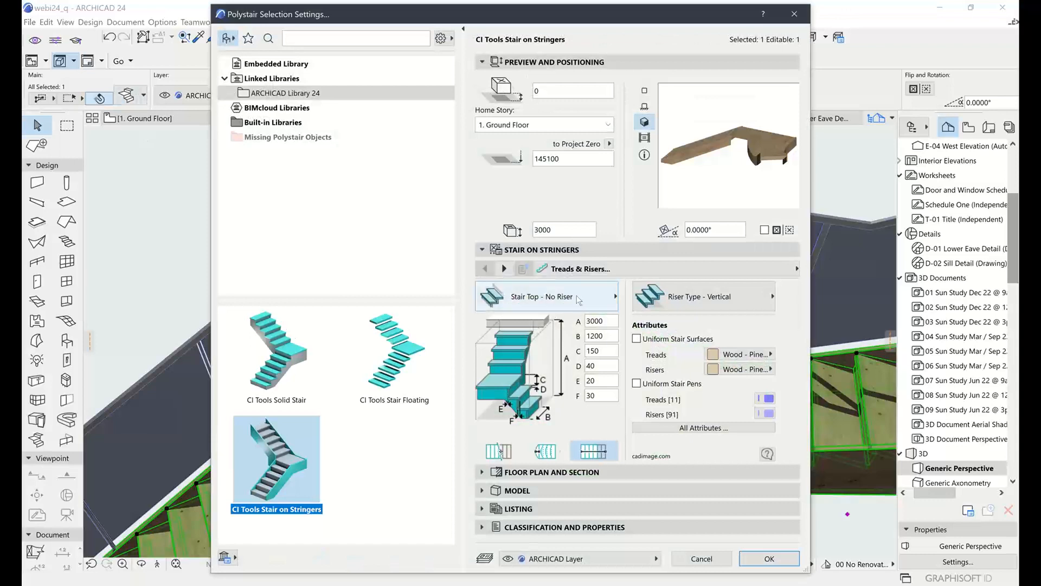
{"action": "left_click", "coordinate": [557, 300]}
{"action": "left_click", "coordinate": [645, 296]}
{"action": "left_click", "coordinate": [667, 296]}
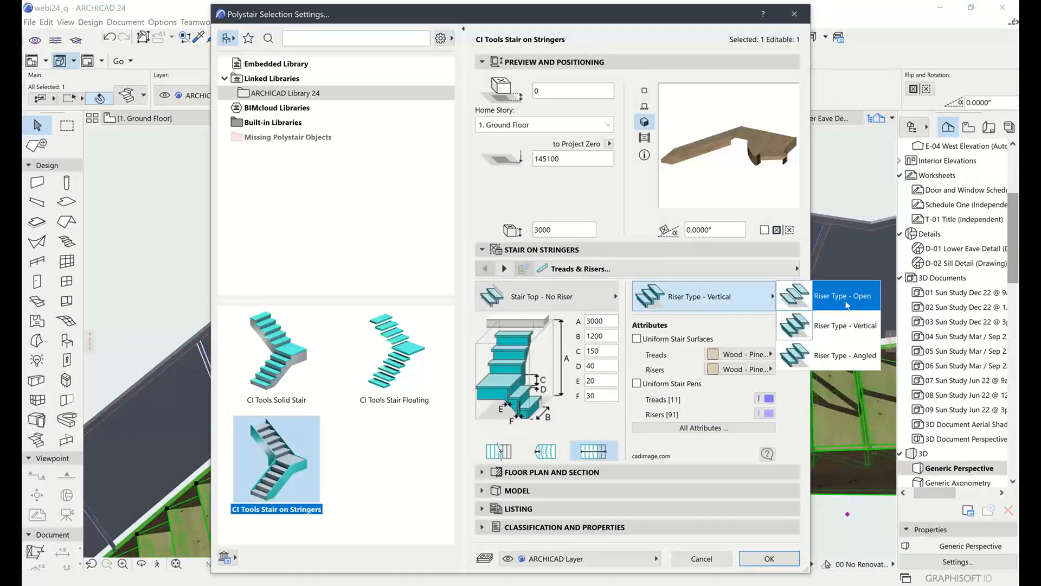
{"action": "left_click", "coordinate": [827, 355]}
Set the stair's stringers to Treads Cut Into Stringers, accept the settings, and view the restyled stair from several angles
{"action": "left_click", "coordinate": [698, 264]}
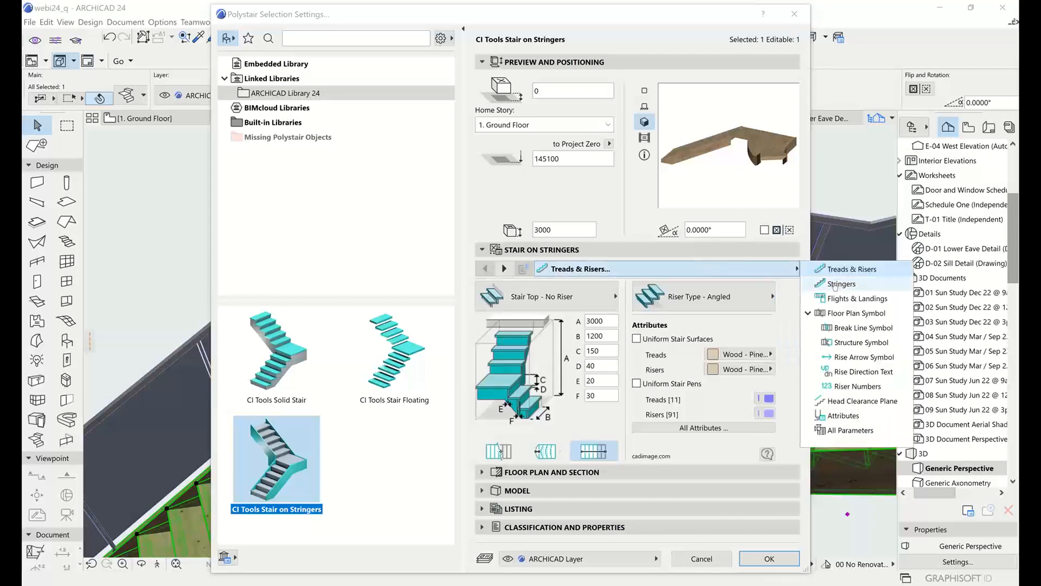
{"action": "left_click", "coordinate": [837, 284]}
{"action": "left_click", "coordinate": [549, 304]}
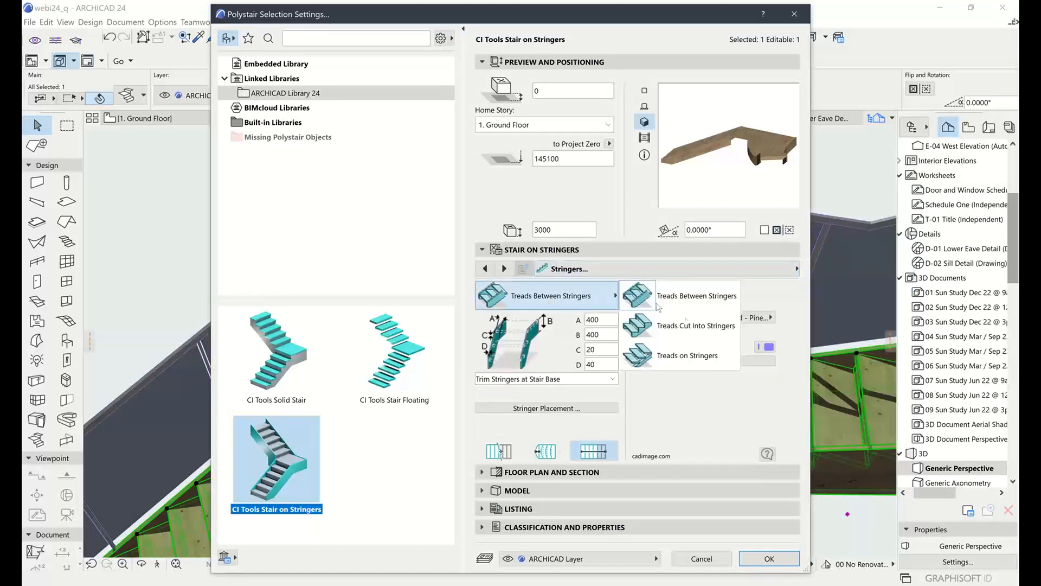
{"action": "left_click", "coordinate": [688, 325]}
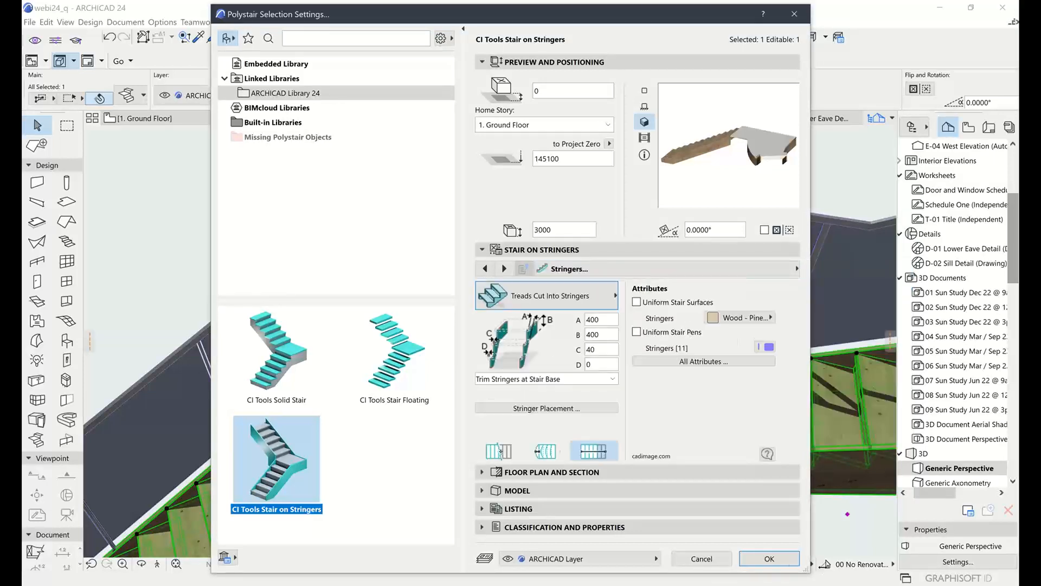
{"action": "left_click", "coordinate": [769, 559]}
{"action": "middle_click_drag", "start_coordinate": [564, 431], "coordinate": [548, 342]}
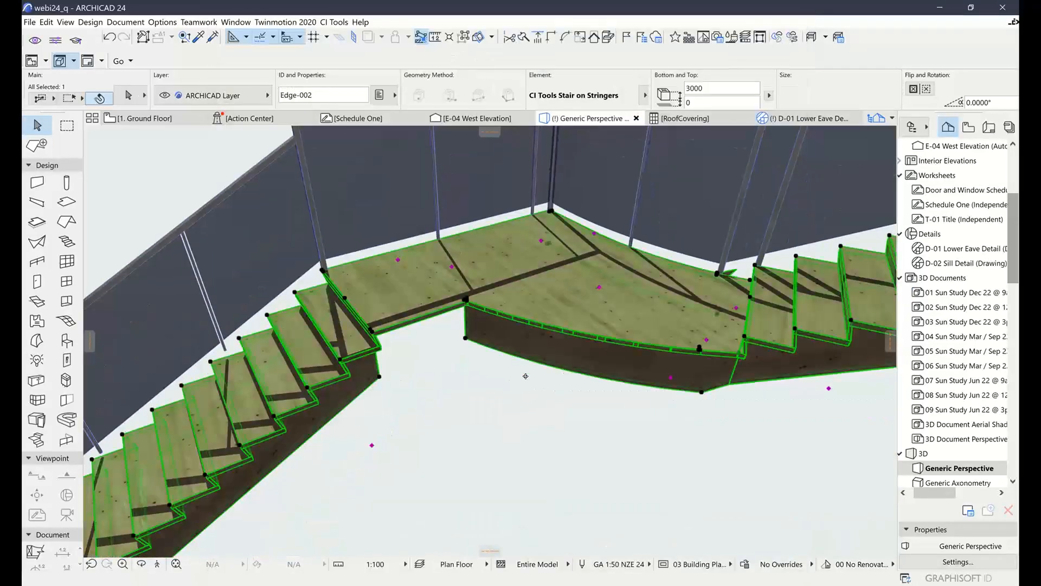
{"action": "middle_click_drag", "start_coordinate": [529, 434], "coordinate": [514, 408], "text": "shift"}
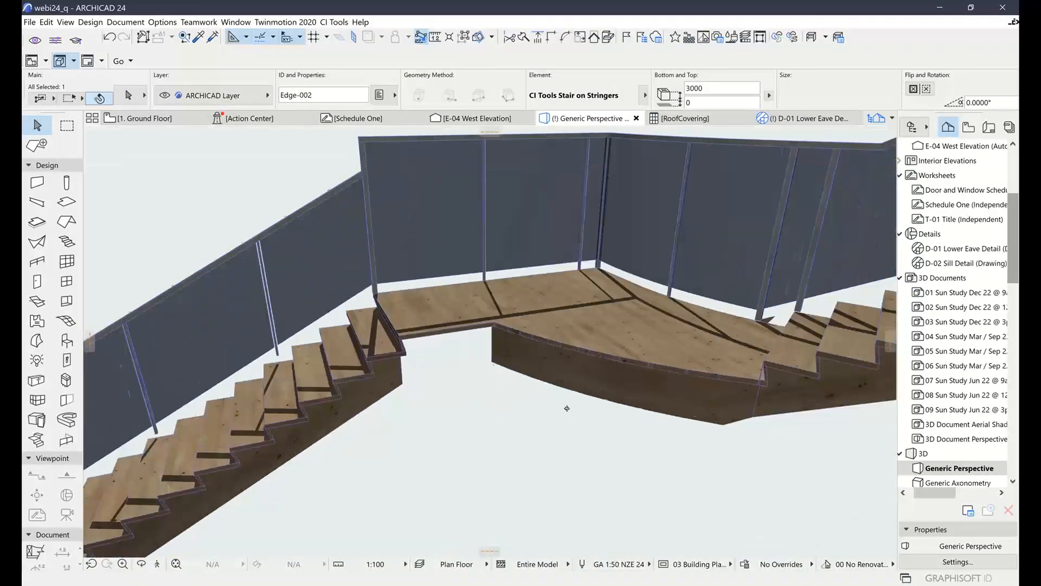
Return to the ground floor plan and view the stair and its railing beside the house plan, selecting both and clearing the selection
{"action": "left_click", "coordinate": [153, 123]}
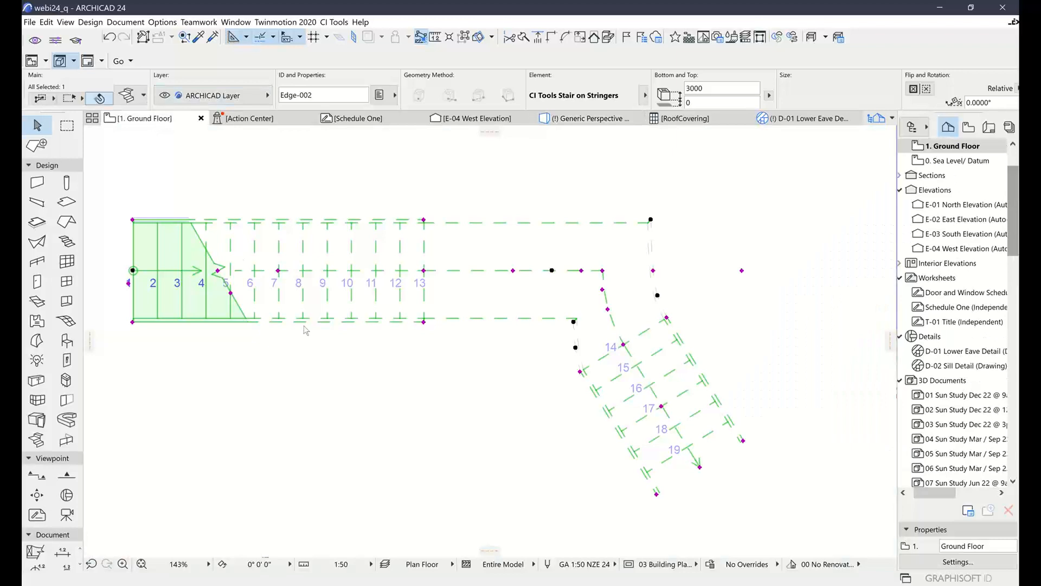
{"action": "left_click", "coordinate": [372, 337]}
{"action": "scroll", "coordinate": [372, 337], "scroll_direction": "down", "scroll_amount": 5}
{"action": "scroll", "coordinate": [344, 367], "scroll_direction": "down", "scroll_amount": 2}
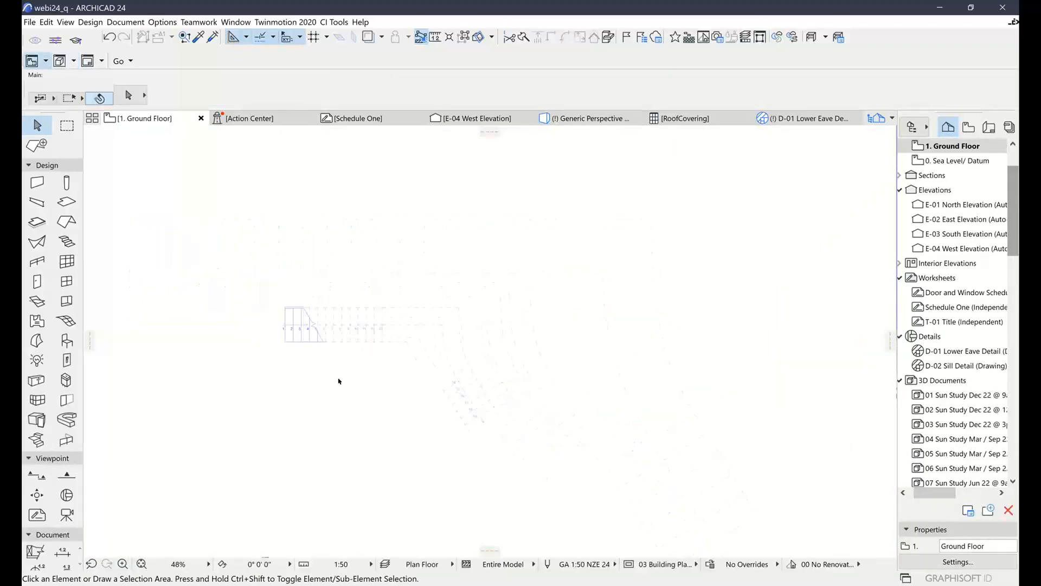
{"action": "middle_click_drag", "start_coordinate": [339, 388], "coordinate": [542, 353]}
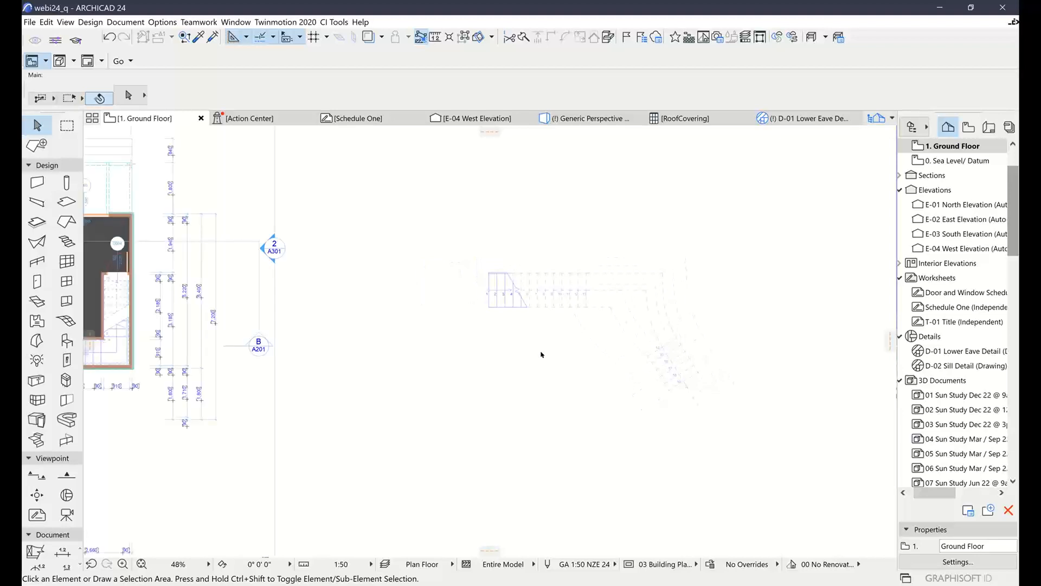
{"action": "left_click_drag", "start_coordinate": [470, 234], "coordinate": [746, 434]}
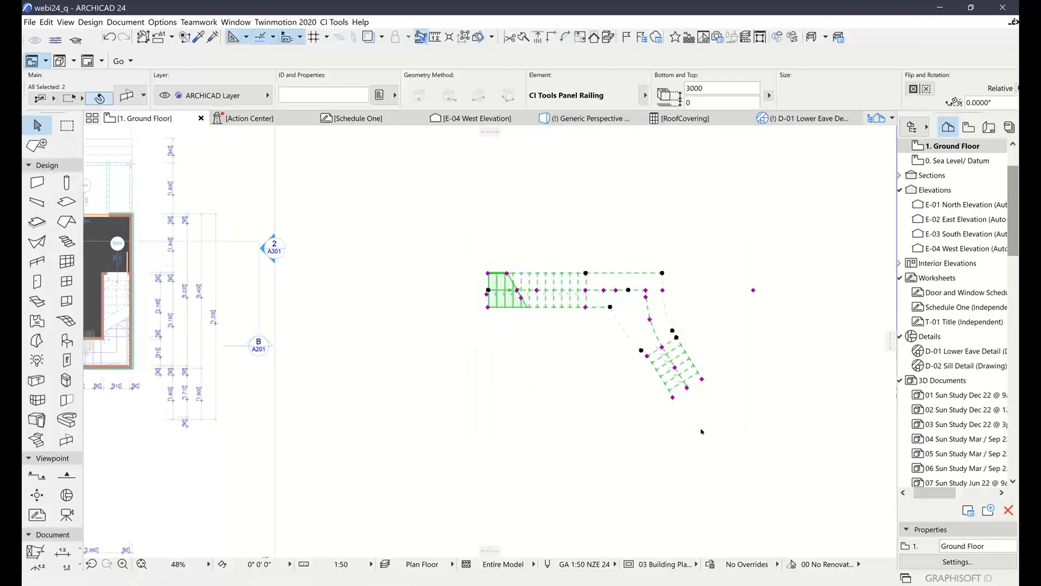
{"action": "middle_click_drag", "start_coordinate": [516, 406], "coordinate": [743, 405]}
{"action": "left_click", "coordinate": [585, 361]}
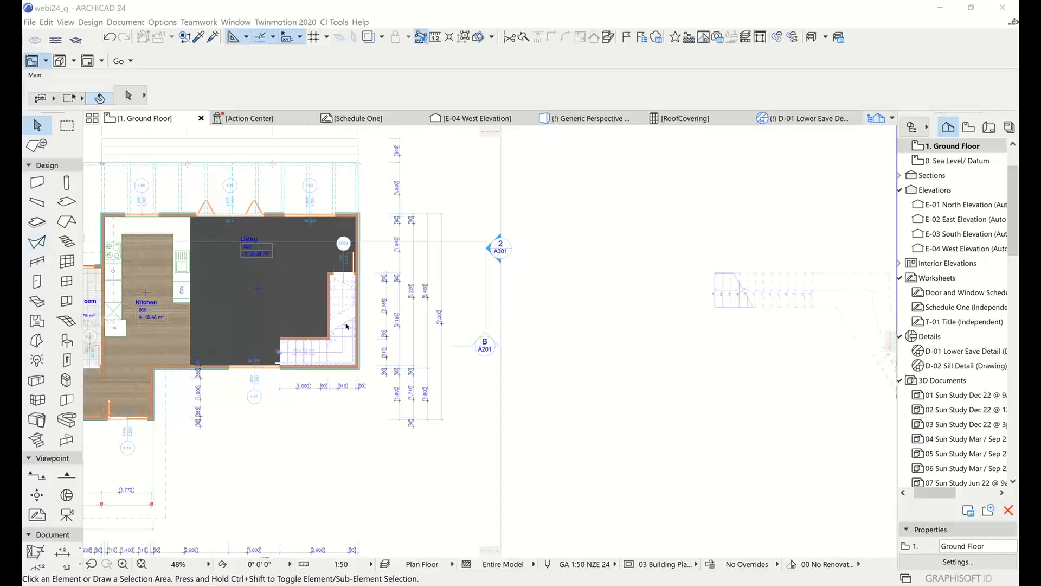
Look over the landing stair in plan and check the Railing tool's default settings without placing a railing
{"action": "mouse_move", "coordinate": [374, 321]}
{"action": "middle_mouse_down"}
{"action": "mouse_move", "coordinate": [151, 347]}
{"action": "mouse_move", "coordinate": [187, 342]}
{"action": "middle_mouse_up"}
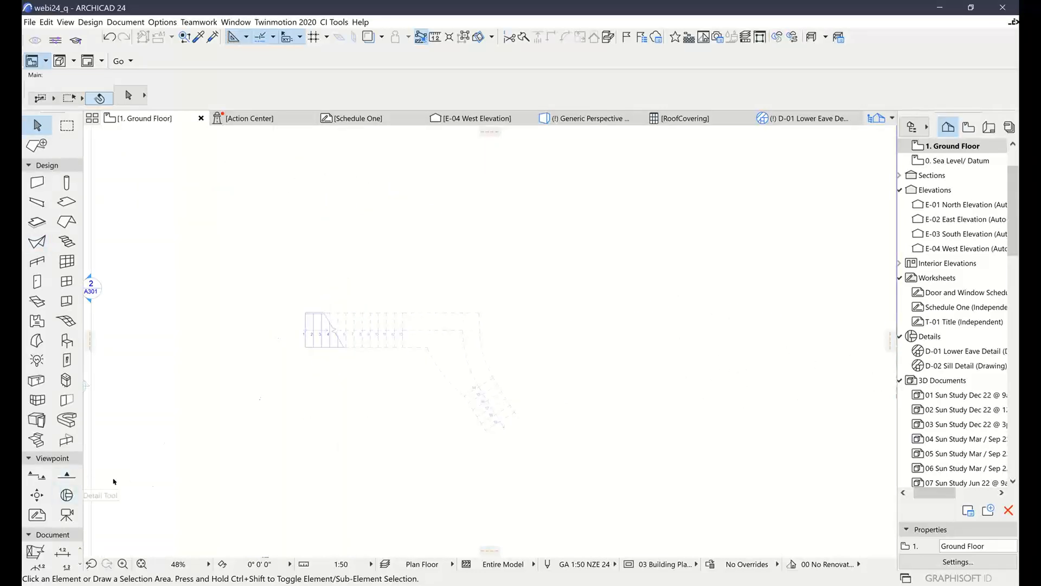
{"action": "left_click", "coordinate": [385, 333]}
{"action": "left_click", "coordinate": [327, 410]}
{"action": "left_click", "coordinate": [386, 412]}
{"action": "scroll", "coordinate": [333, 342], "scroll_direction": "up", "scroll_amount": 3}
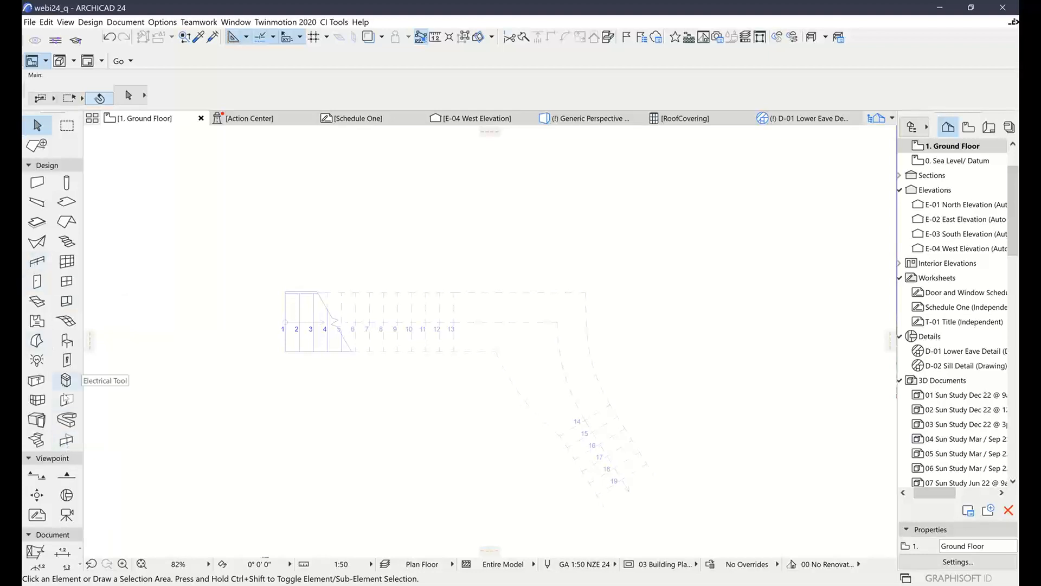
{"action": "left_click", "coordinate": [66, 440]}
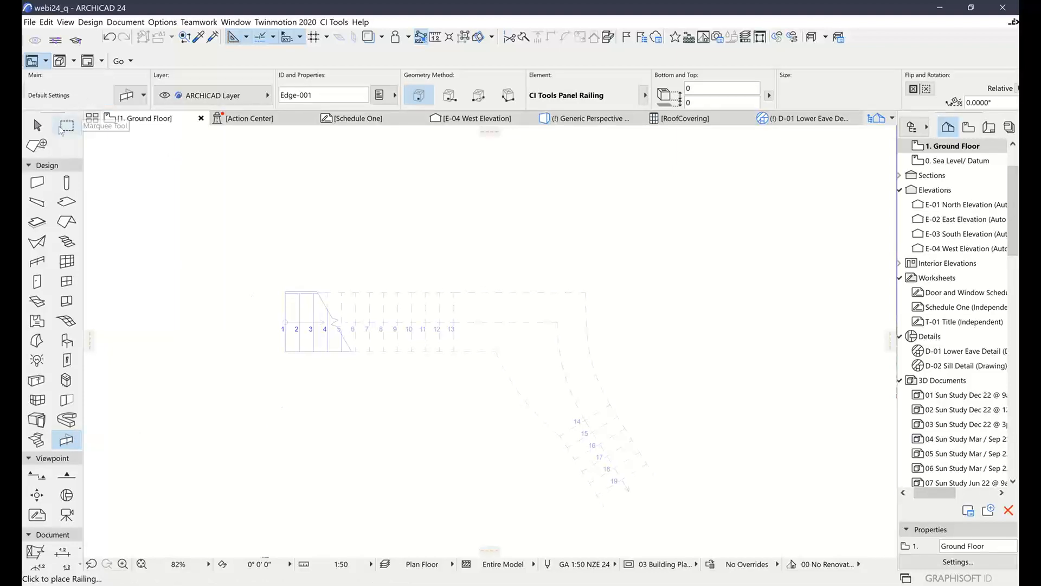
{"action": "left_click", "coordinate": [37, 125]}
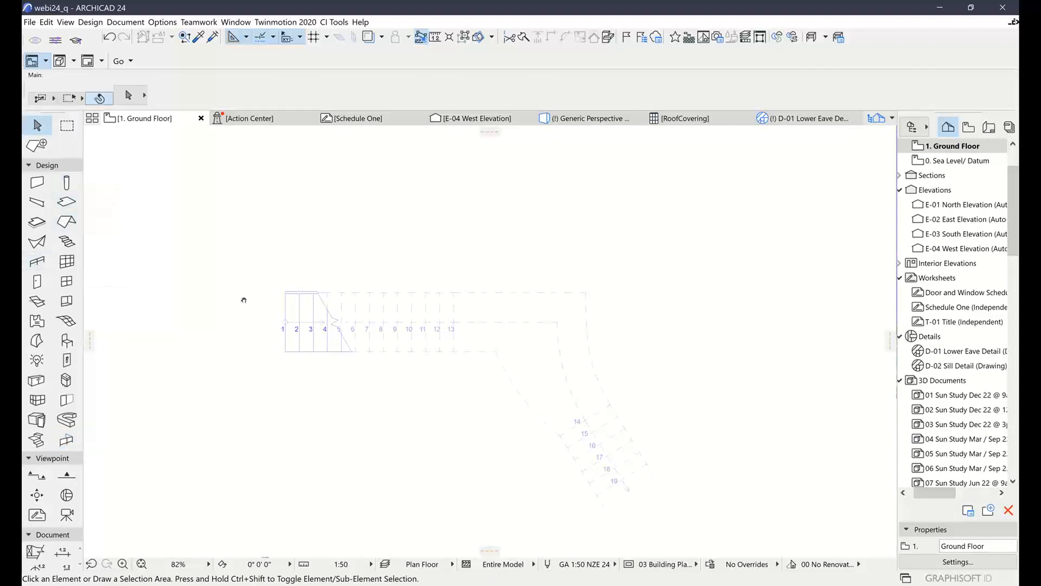
{"action": "scroll", "coordinate": [260, 309], "scroll_direction": "down", "scroll_amount": 2}
{"action": "scroll", "coordinate": [307, 311], "scroll_direction": "down", "scroll_amount": 5}
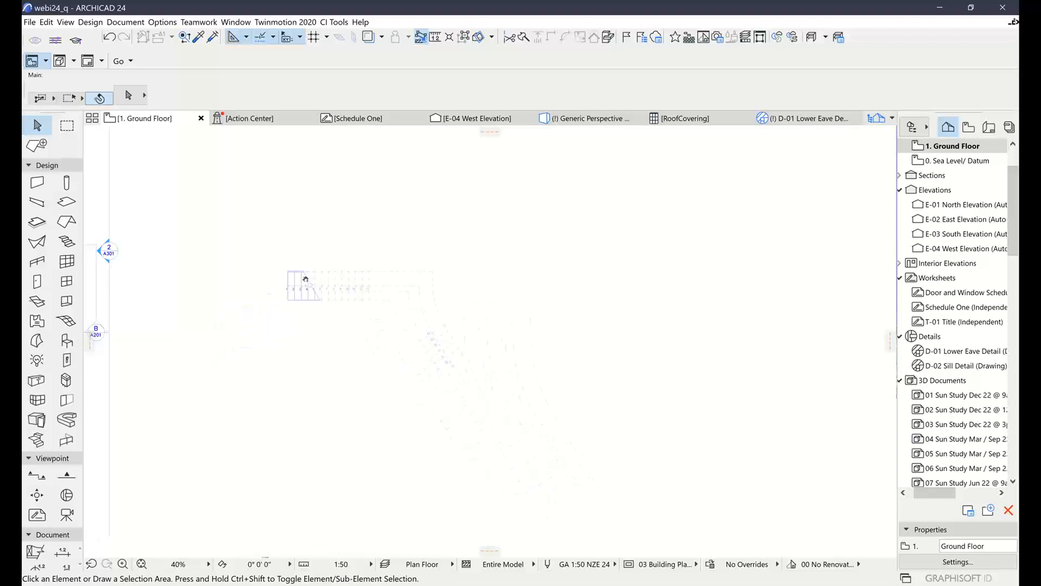